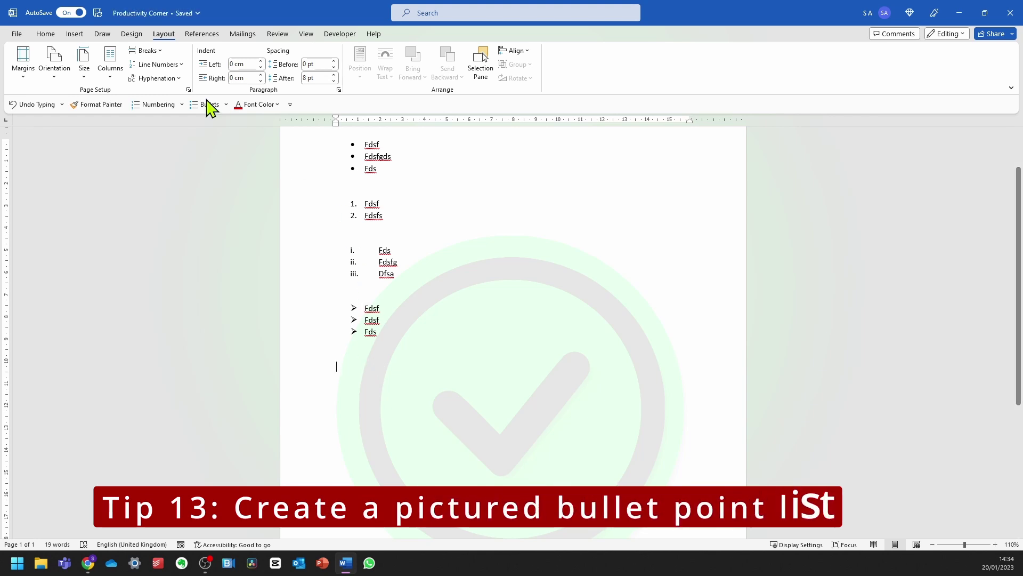
- Insert the gift-tag stock photo and shrink it down to bullet size
left_click(74, 33)
left_click(131, 62)
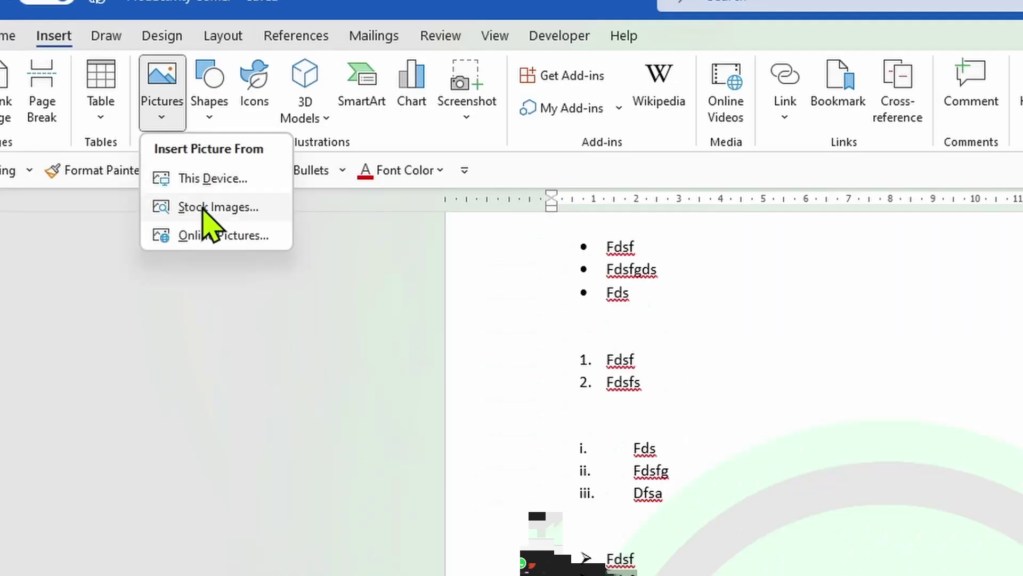
left_click(246, 213)
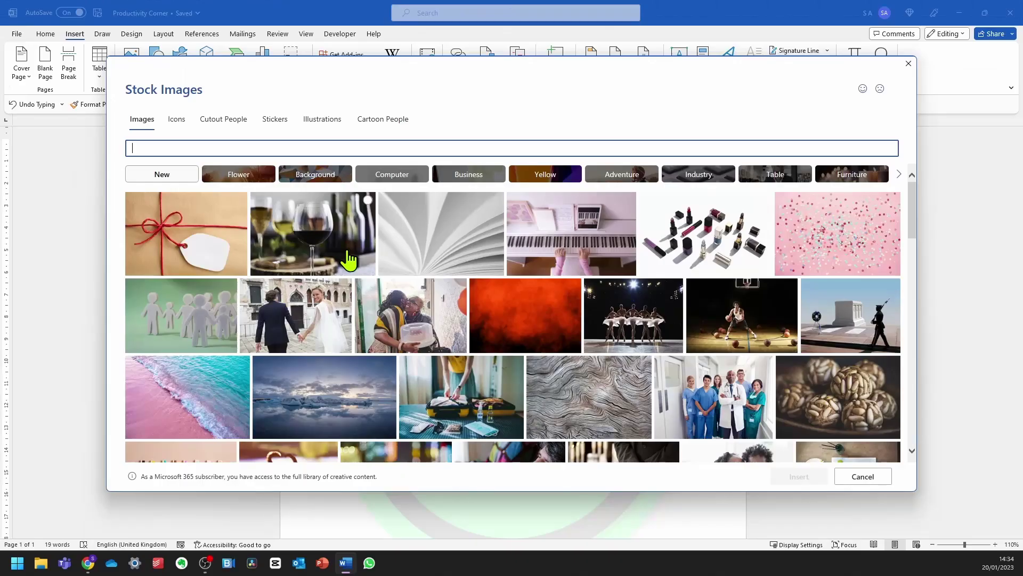
left_click(201, 237)
left_click(799, 476)
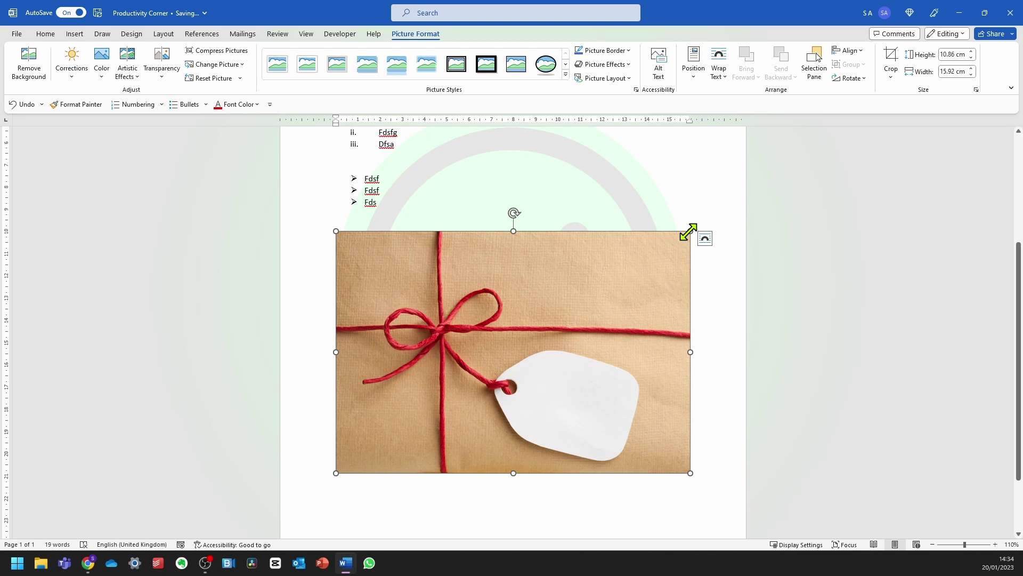
left_click_drag(690, 229, 355, 243)
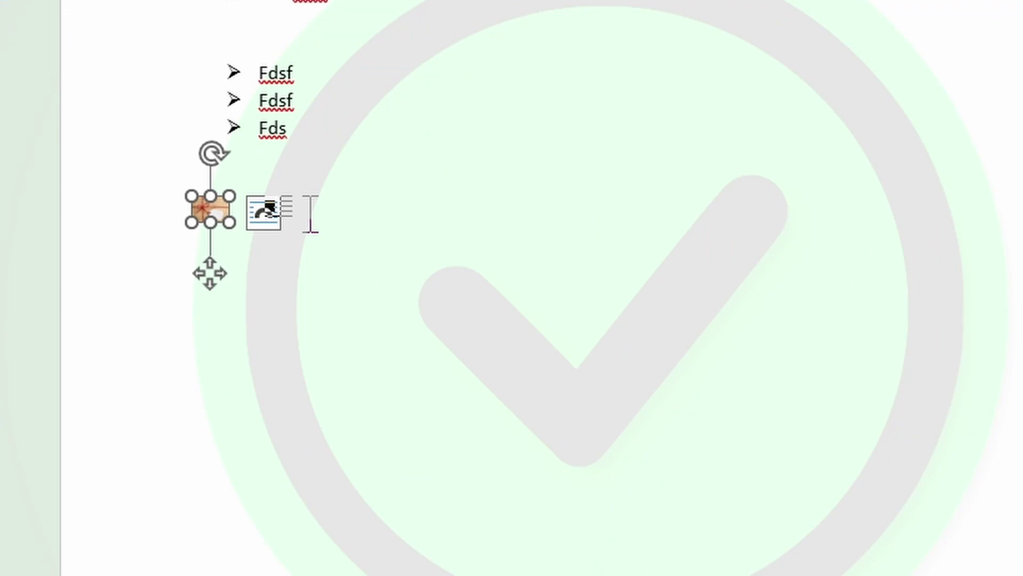
- Add picture-bulleted items 'fdsfs', 'fdsflki' and 'fds', then type the line '+--------+-+'
left_click(311, 213)
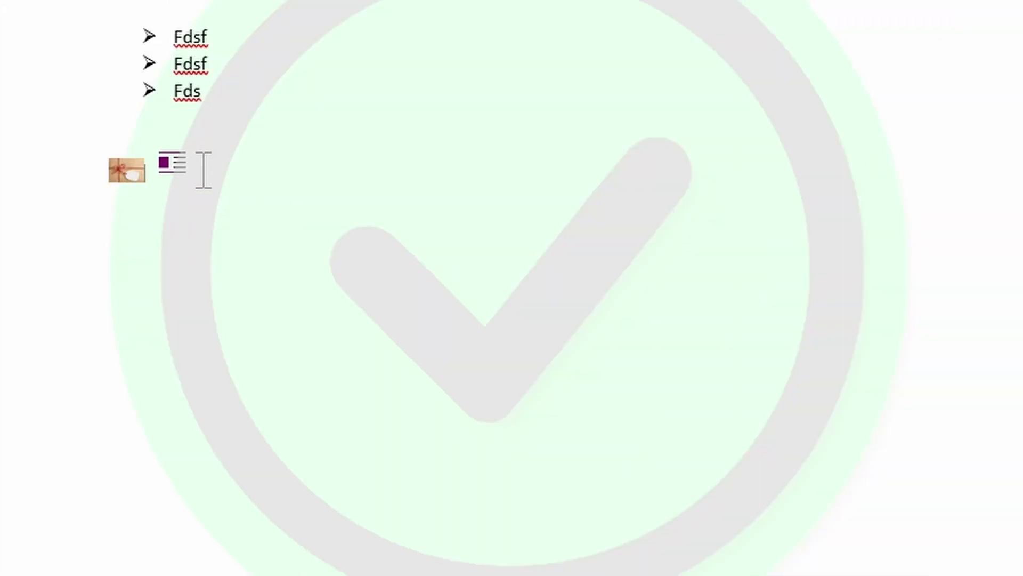
key("Tab")
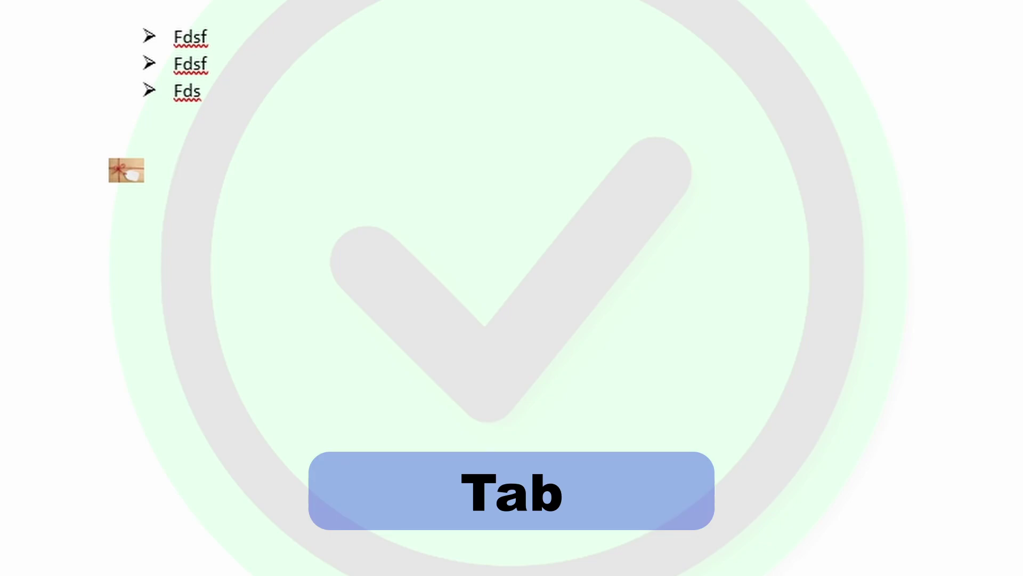
type("fdsfs")
key("Return")
type("fdsflki")
key("Return")
type("fds")
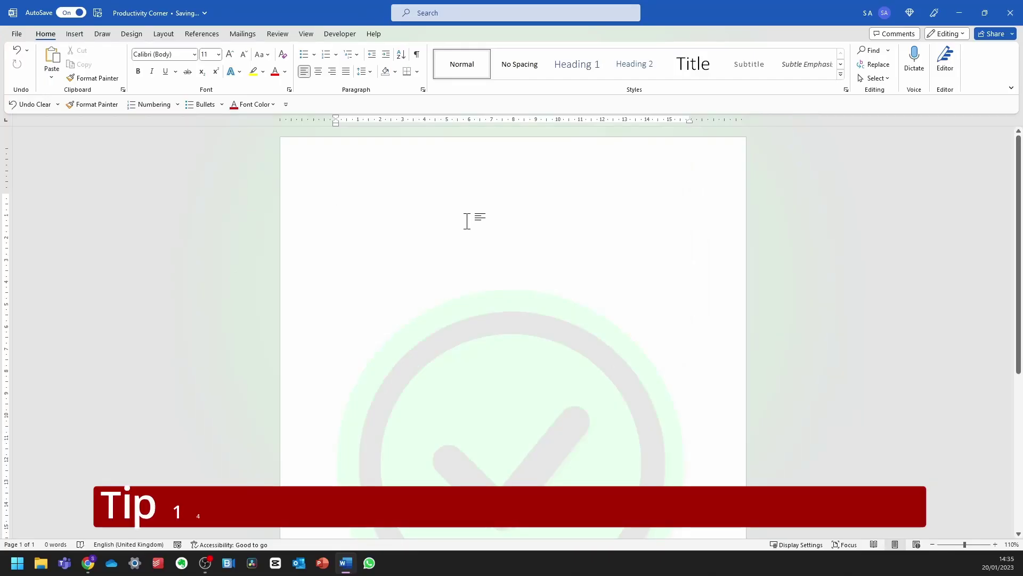
type("+-")
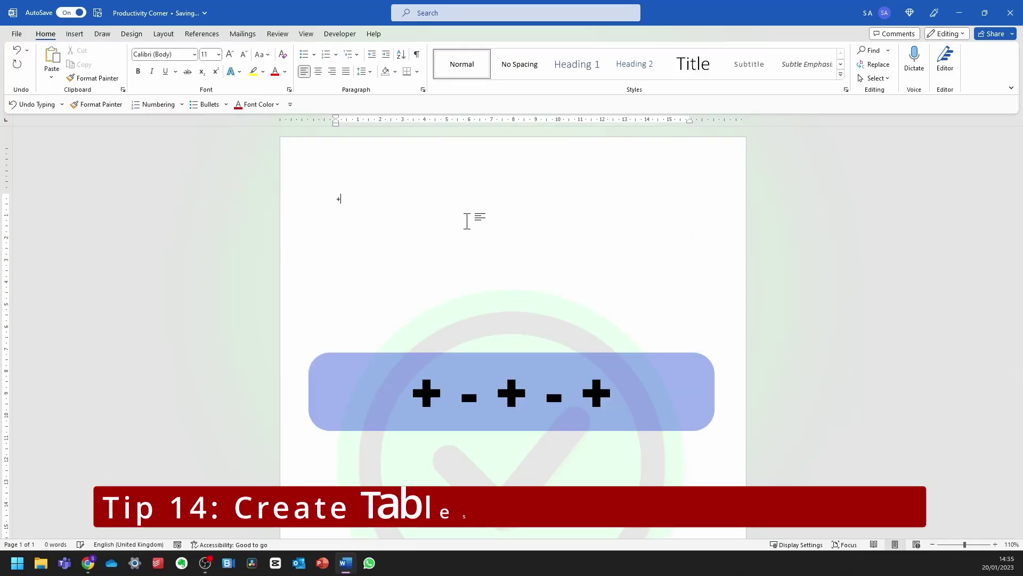
type("-------")
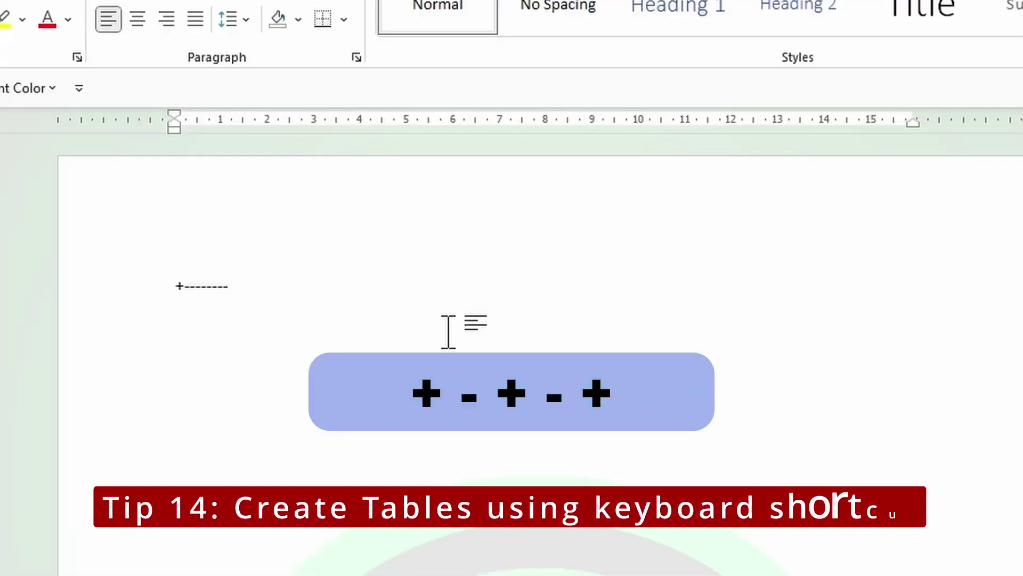
type("+----------")
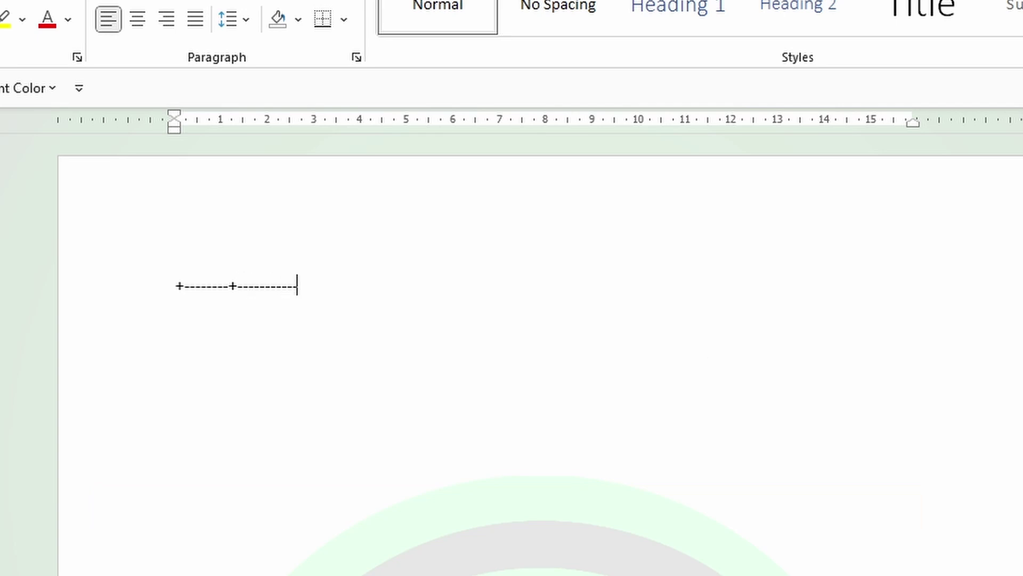
type("+")
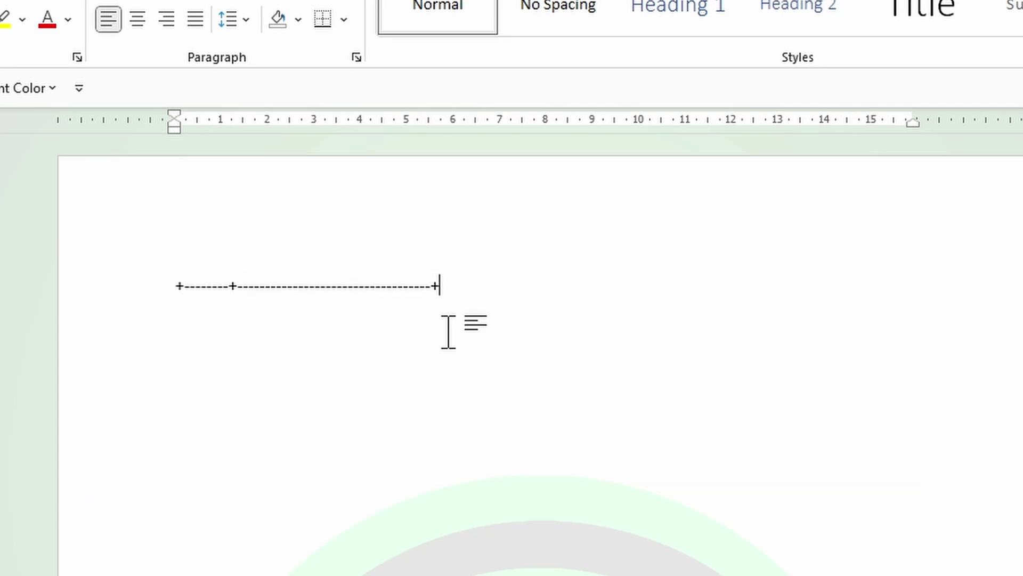
- Convert the plus-and-dash line into a two-column table, add rows, and move below it
key("Return")
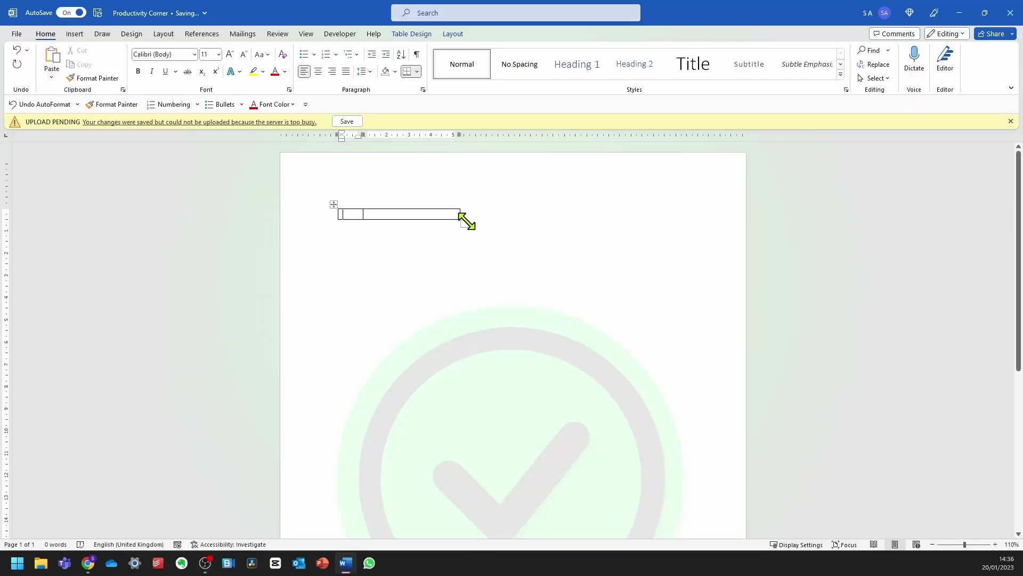
key("Tab")
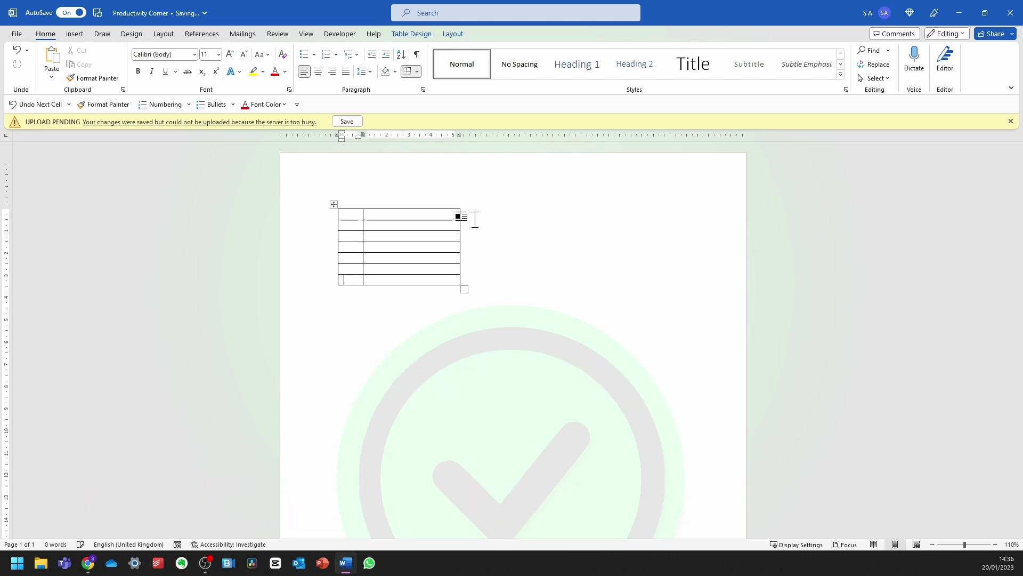
key("Down")
key("Return")
key("Return")
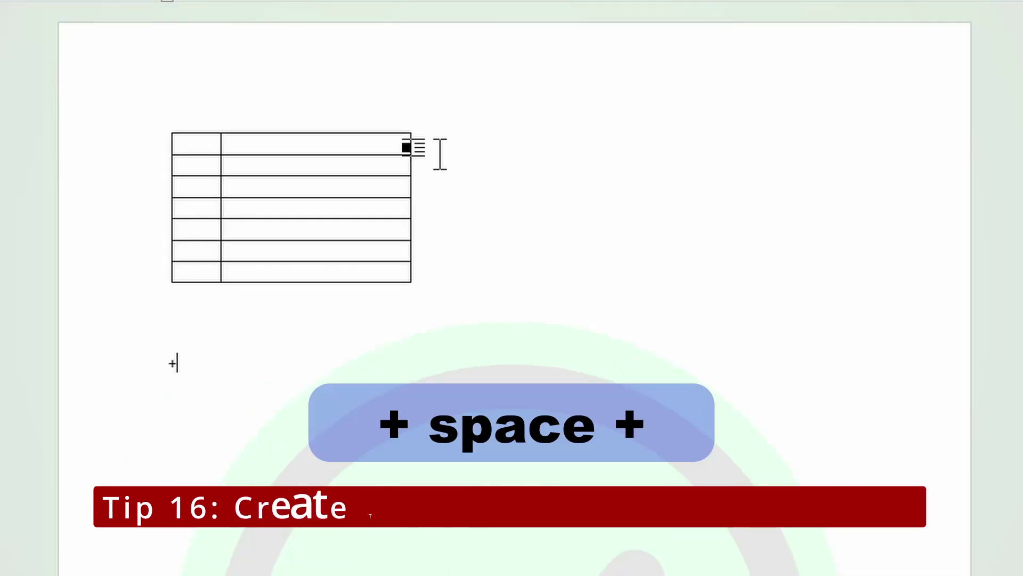
- Turn '+ +' into a two-cell table and give it a second row
type("+ +")
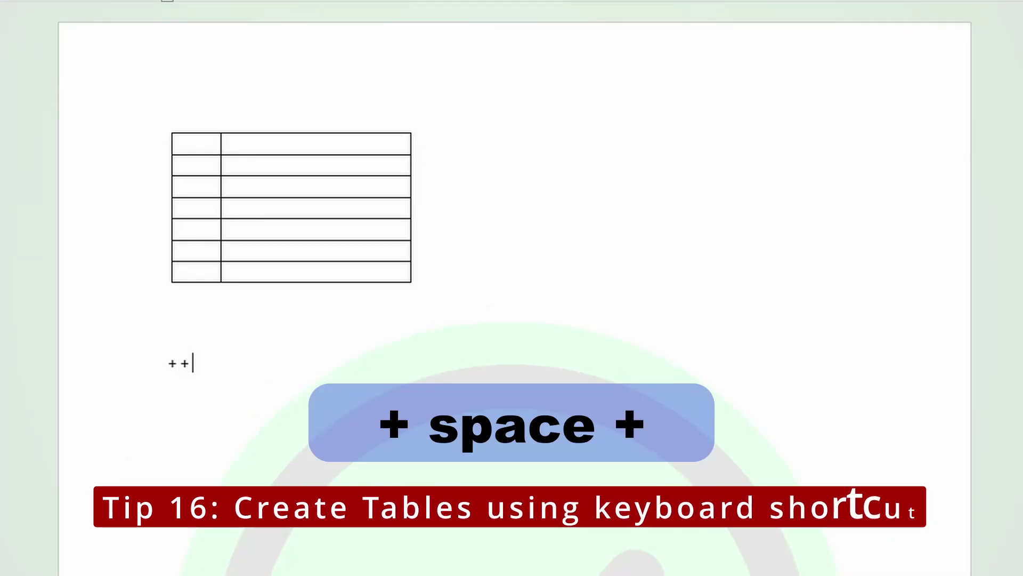
key("Return")
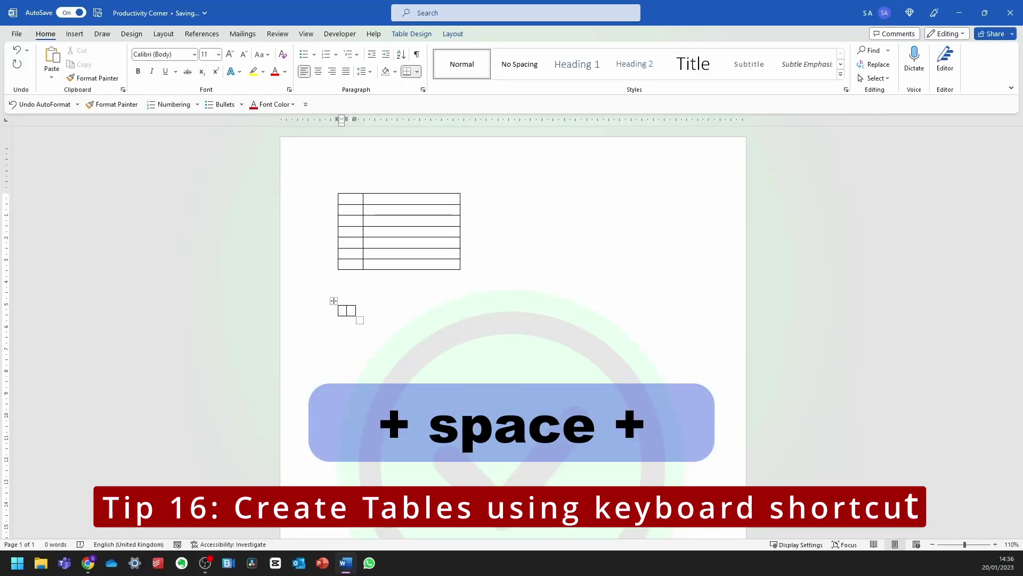
key("Tab")
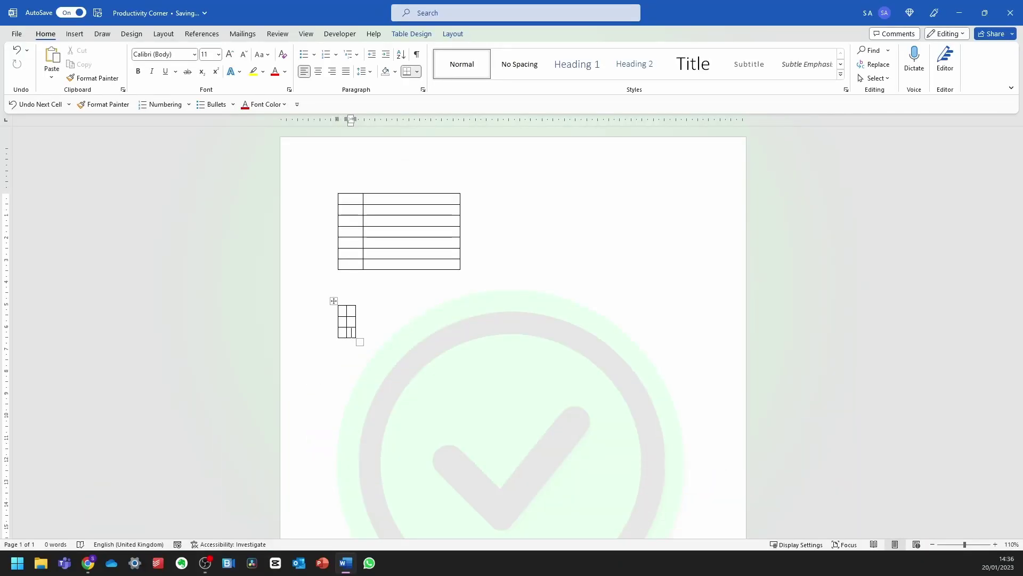
- Below it, build a table from Tab-spaced plus markers and add three more rows
left_click(337, 372)
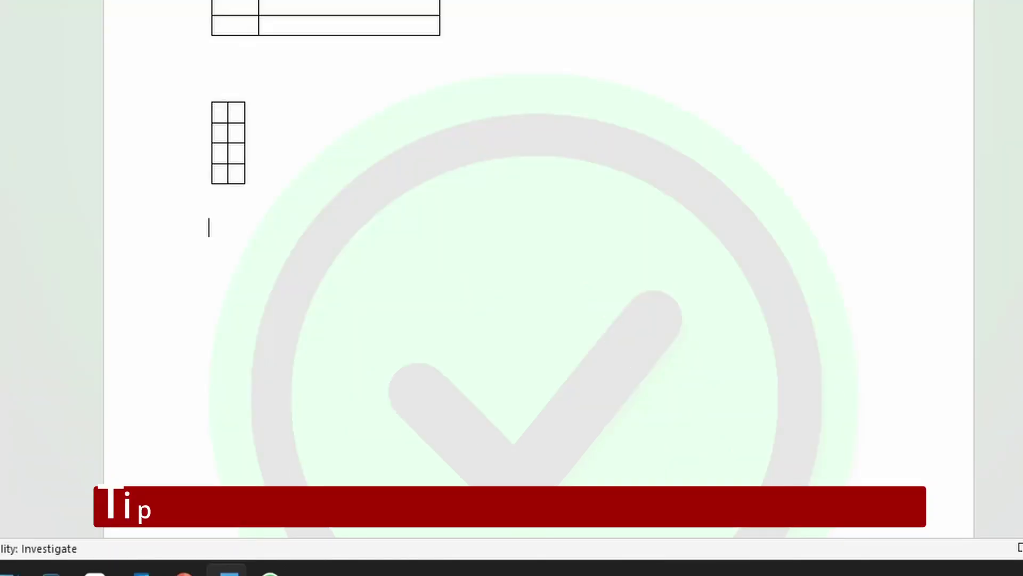
type("+")
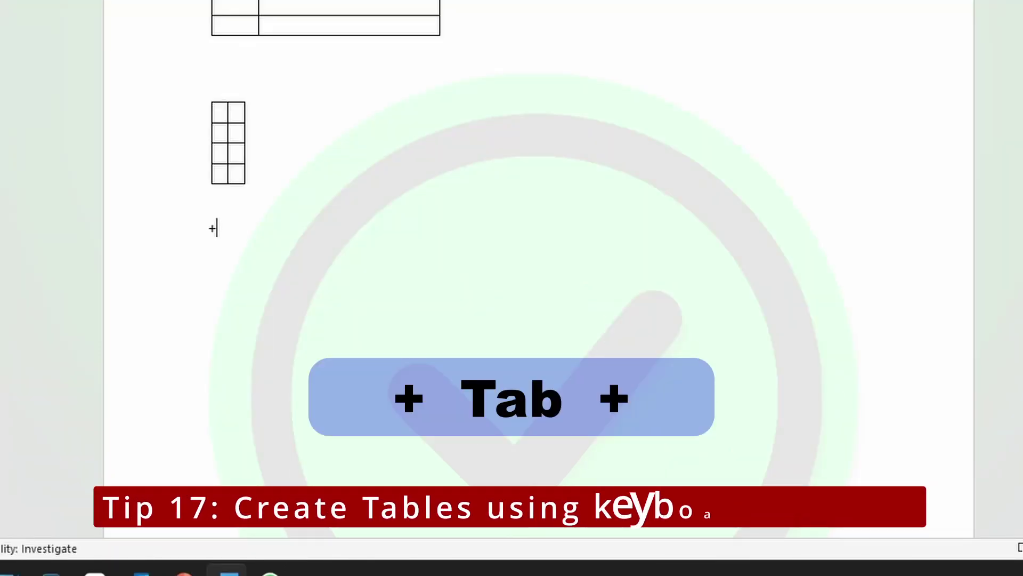
key("Tab")
type("+")
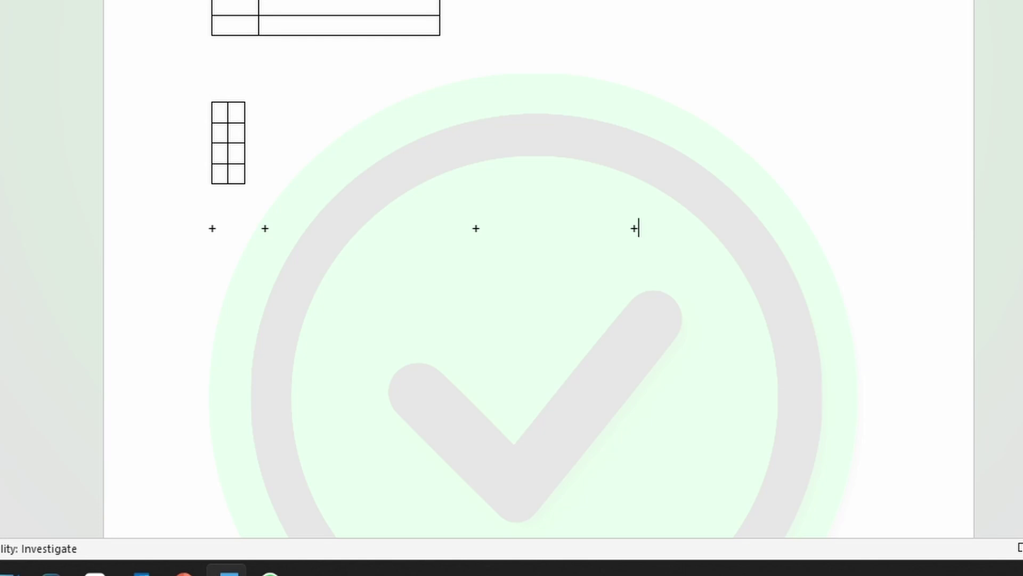
key("Return")
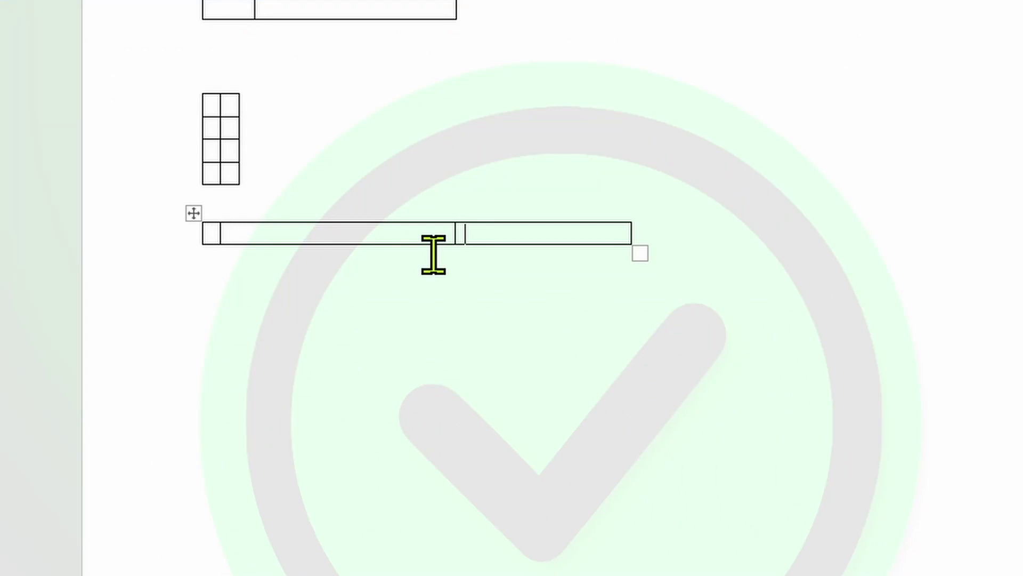
key("Tab")
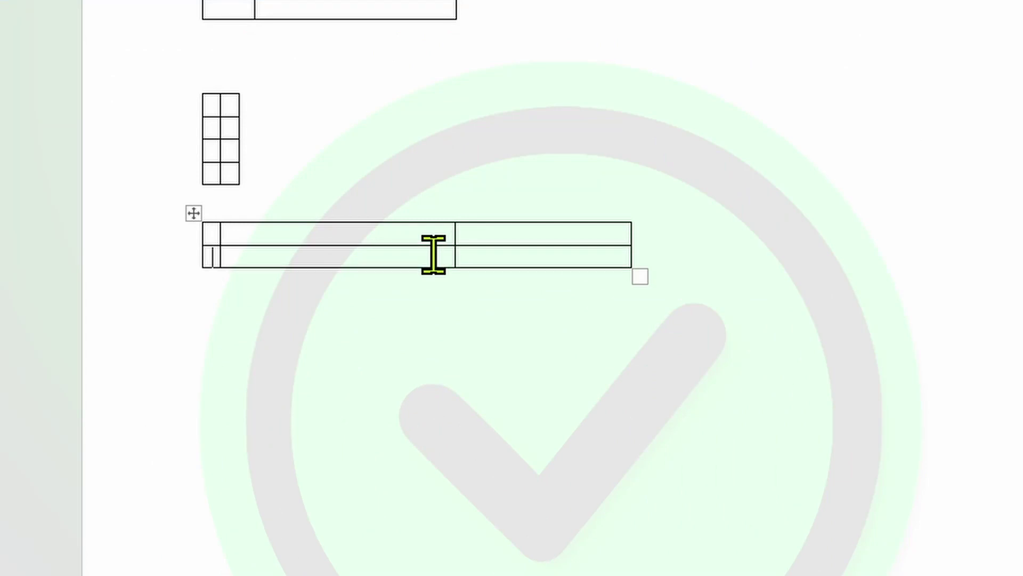
key("Tab")
key("Tab")
key("Tab")
key("Tab")
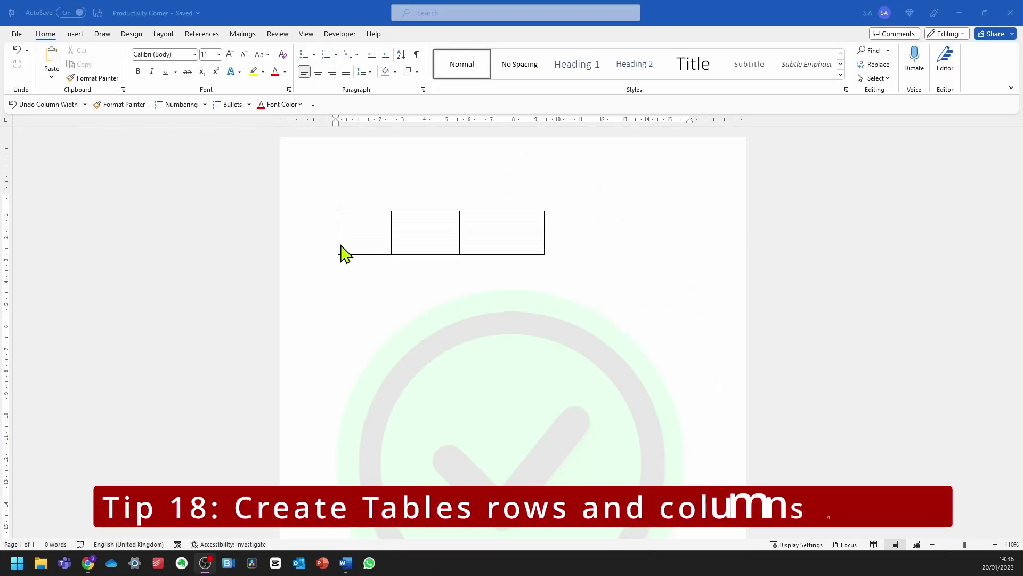
- Add three rows and two columns to the table using its insert markers
mouse_move(337, 246)
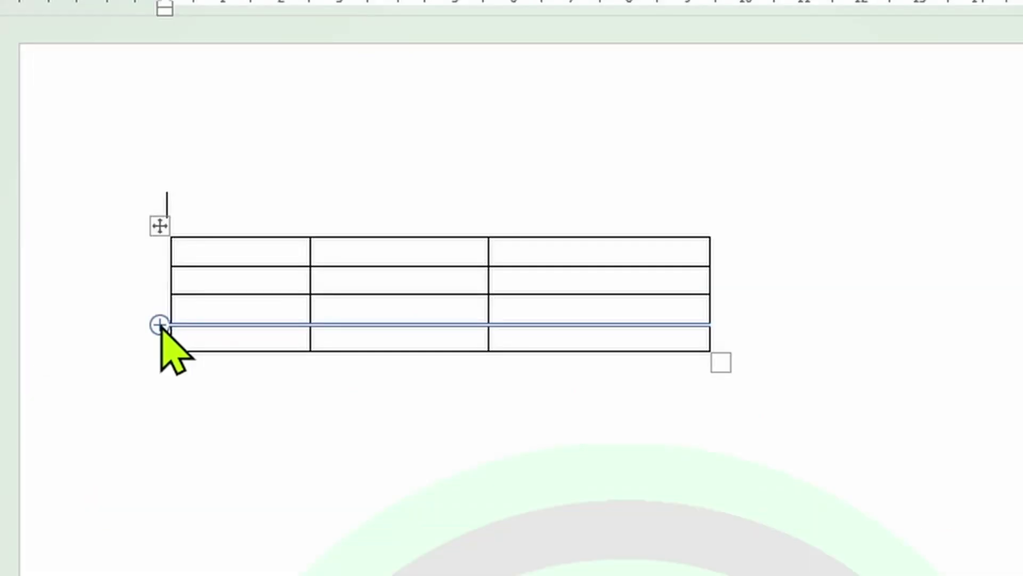
left_click(160, 324)
left_click(160, 324)
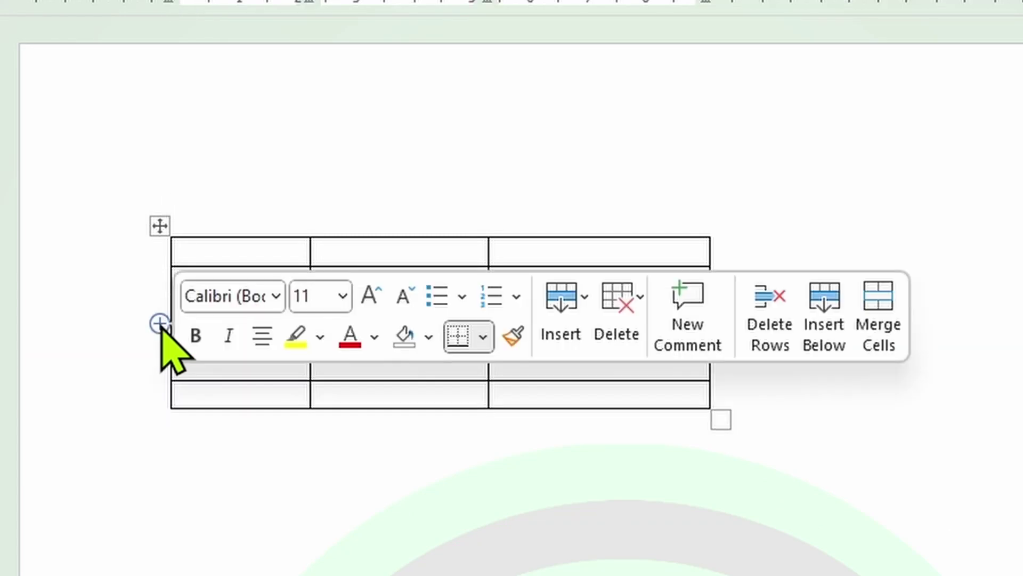
left_click(160, 324)
left_click(562, 257)
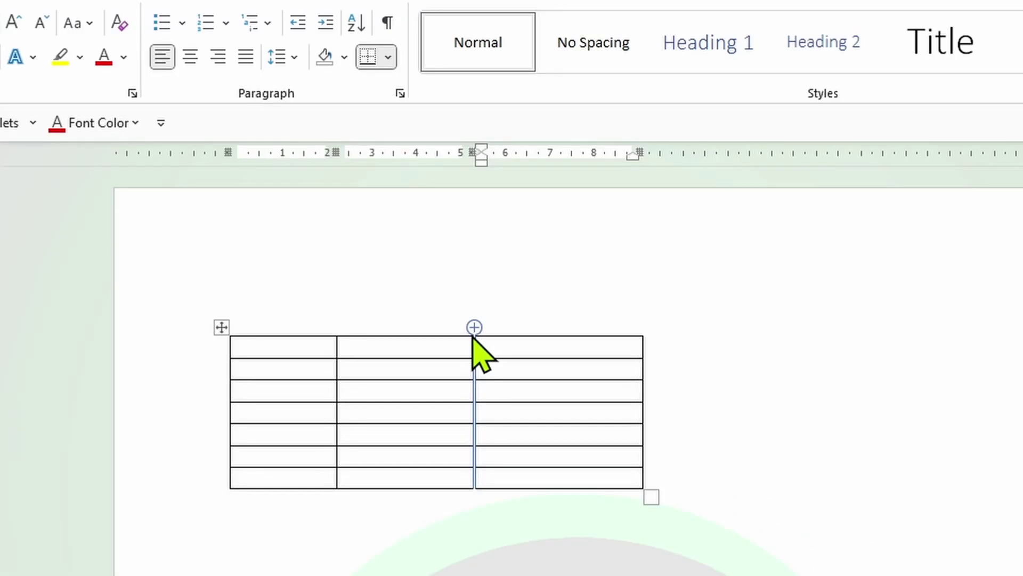
left_click(488, 230)
left_click(488, 229)
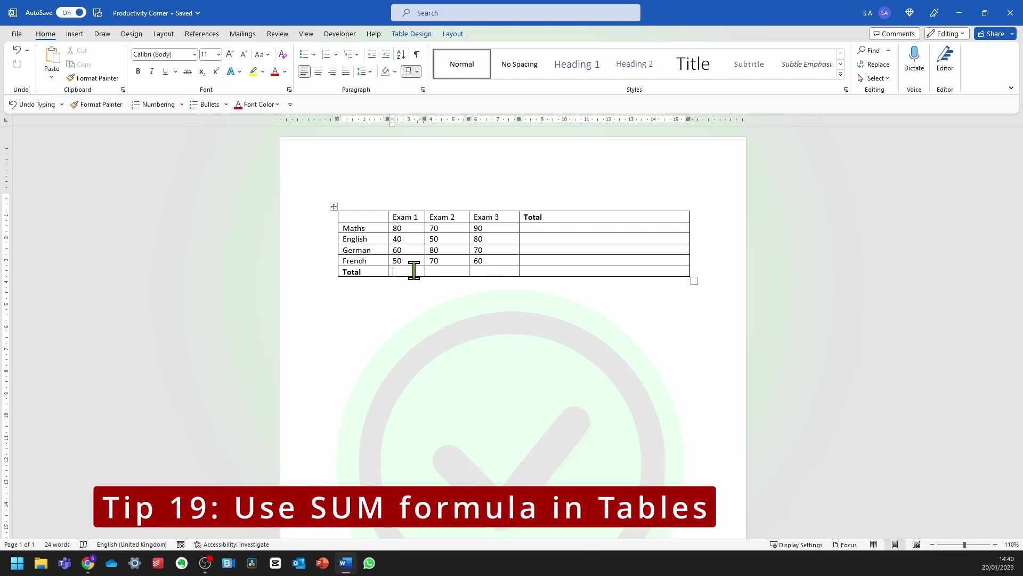
- Put a =sum(above) field in the Exam 1 Total cell, giving 230
left_click(415, 270)
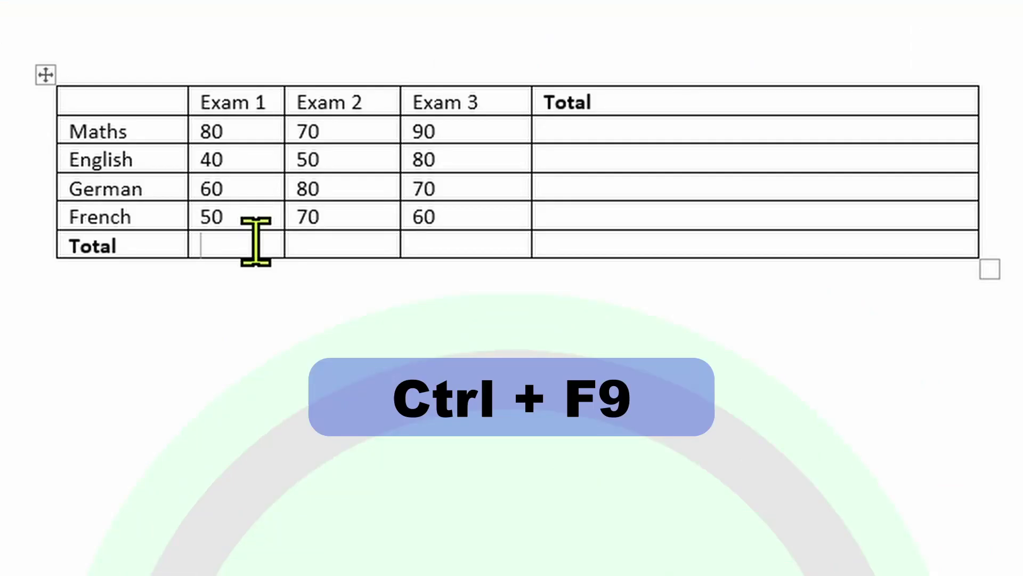
key("ctrl+F9")
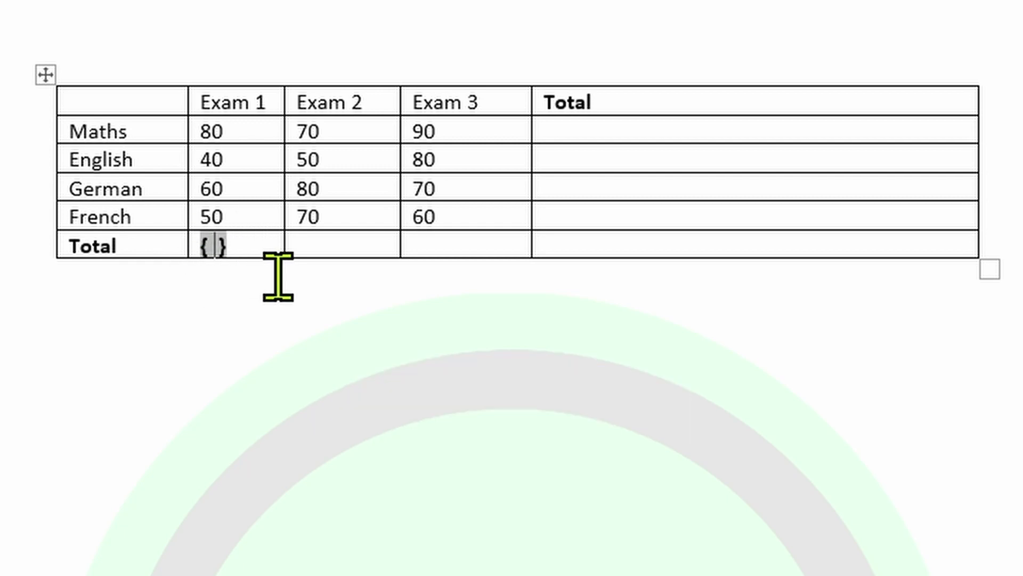
type("= ")
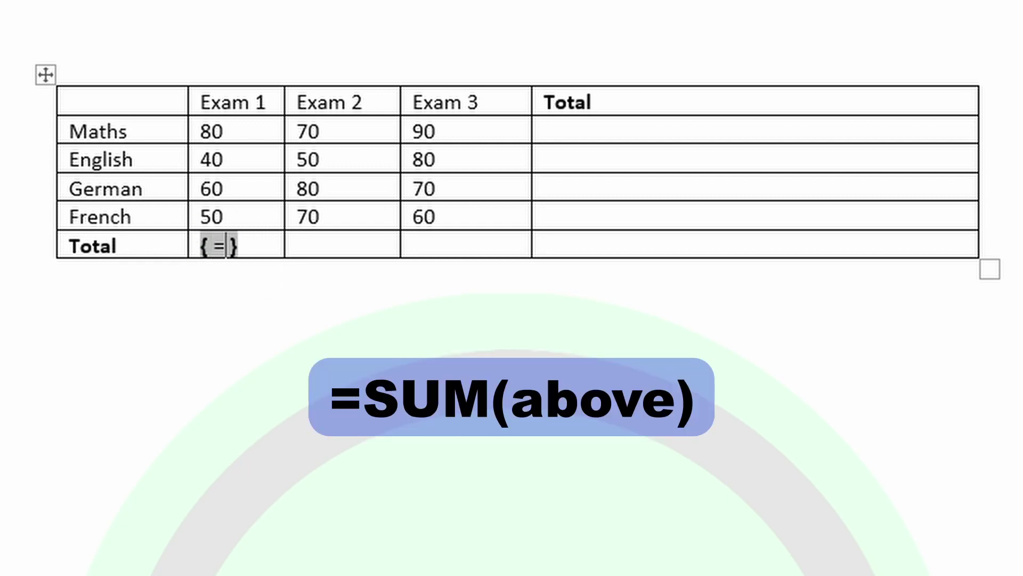
type("sum( ")
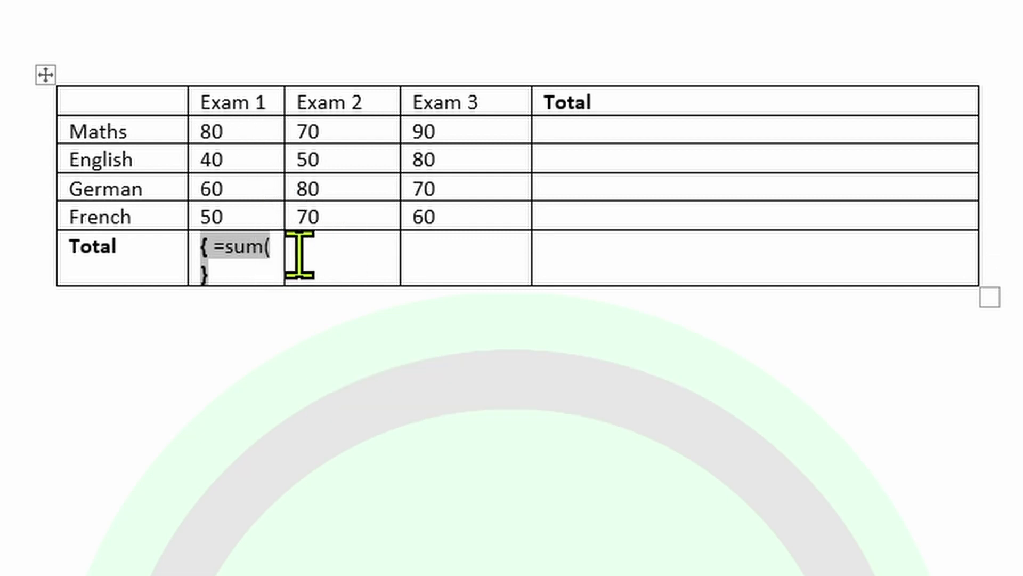
type("above")
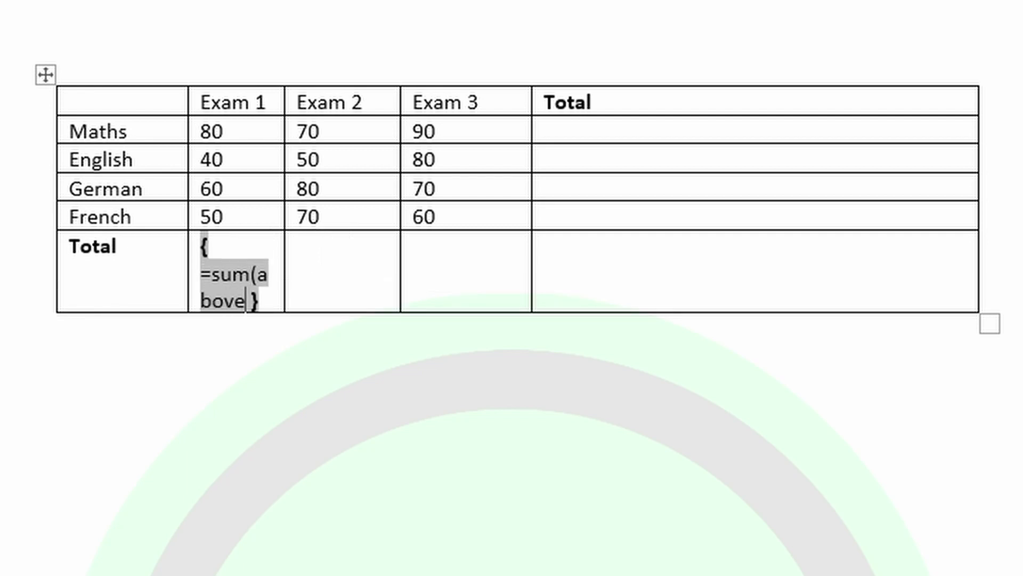
type(")")
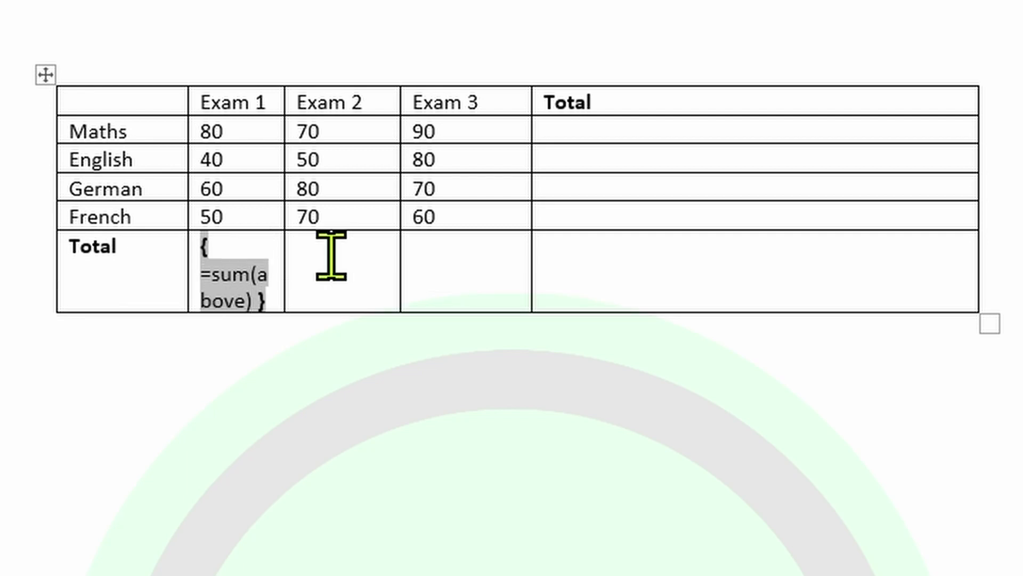
key("F9")
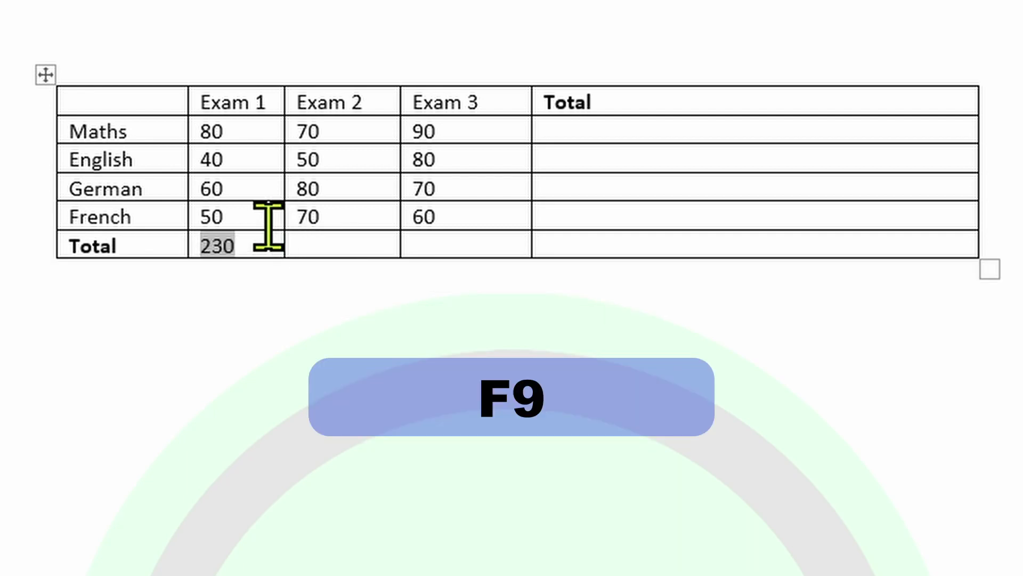
left_click_drag(260, 214, 251, 144)
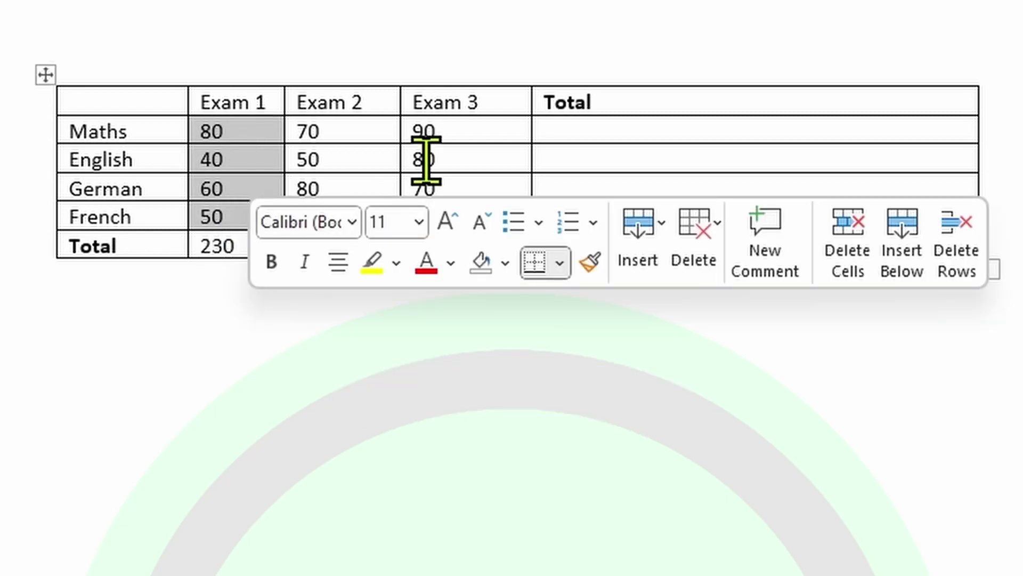
- Put a =sum(left) field in the Maths Total cell, giving 240
left_click(602, 137)
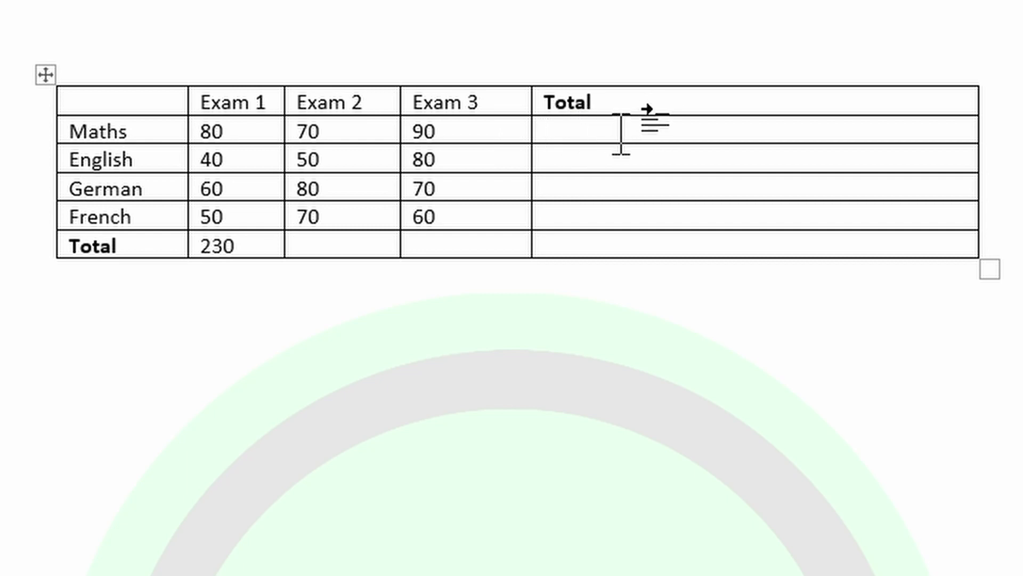
key("ctrl+F9")
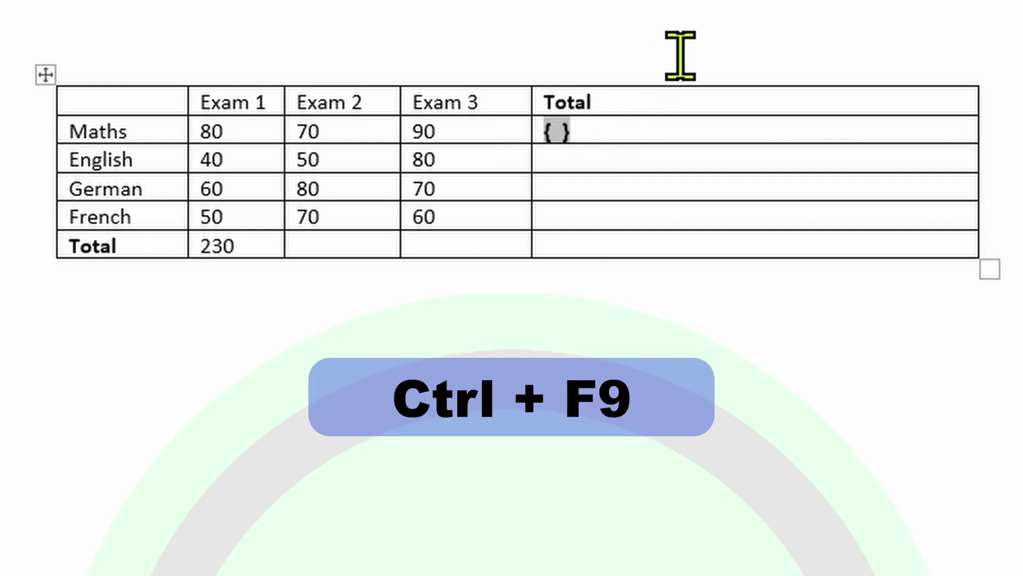
type("= ")
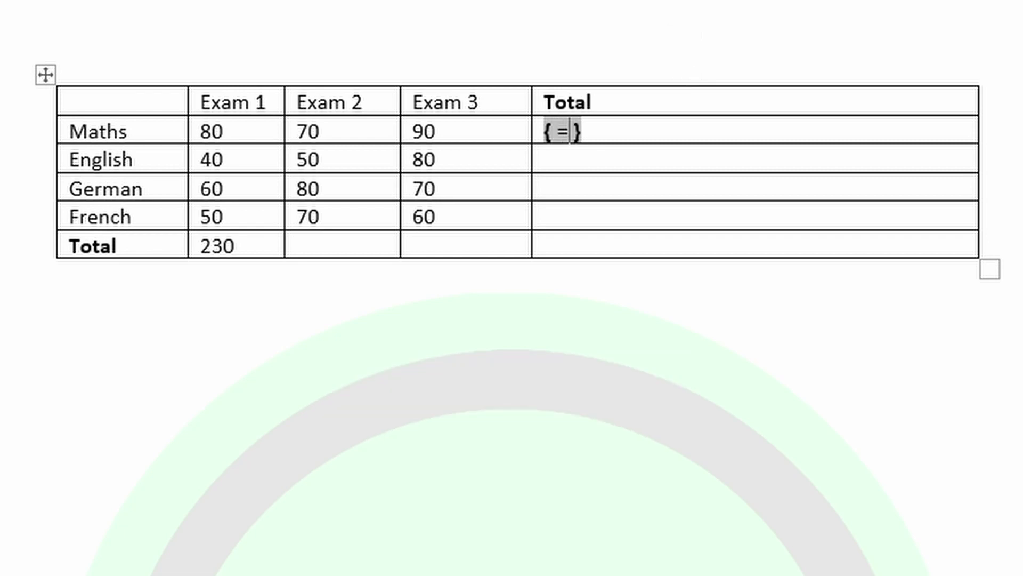
type("sum(")
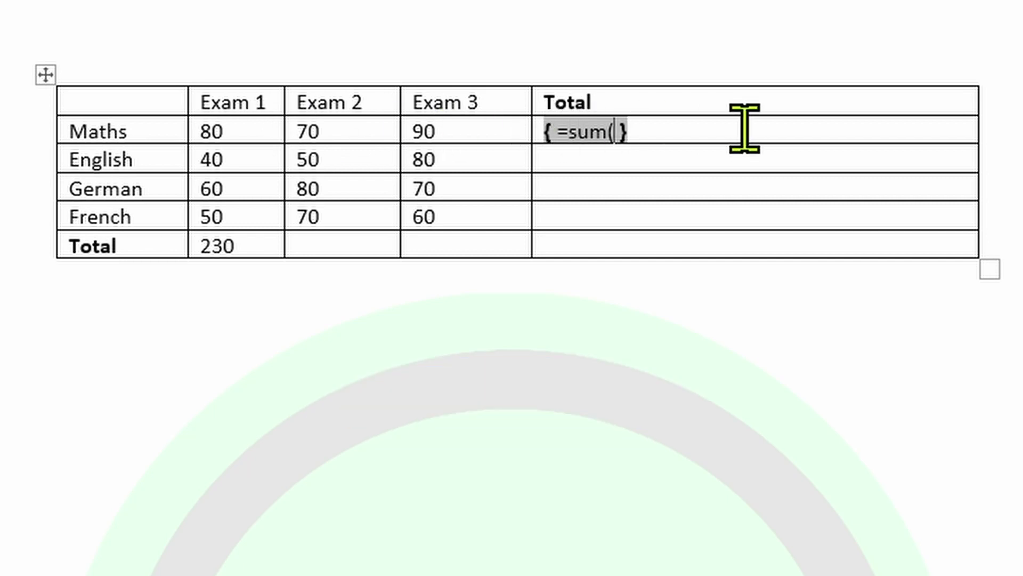
type("left")
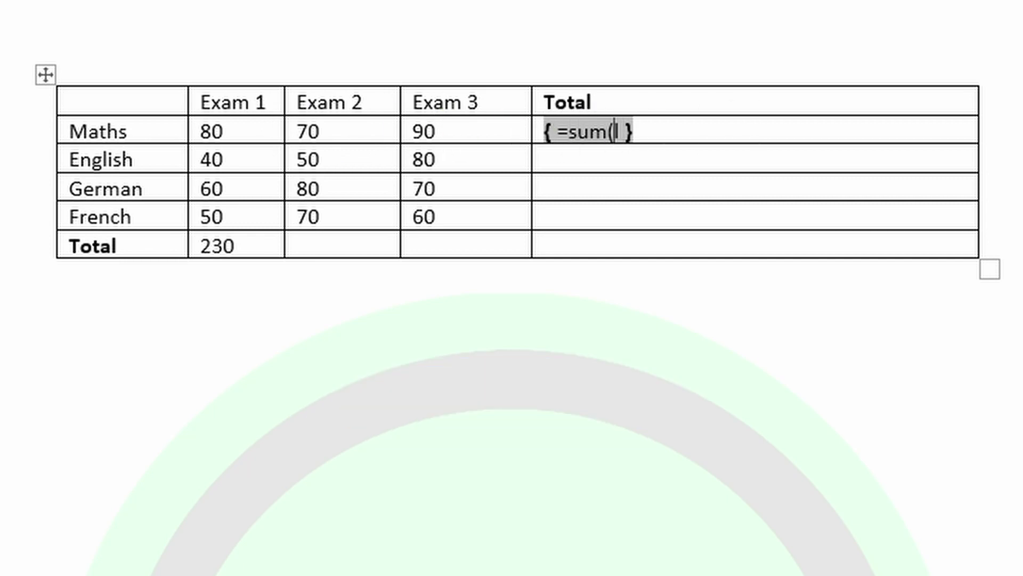
type(")")
key("F9")
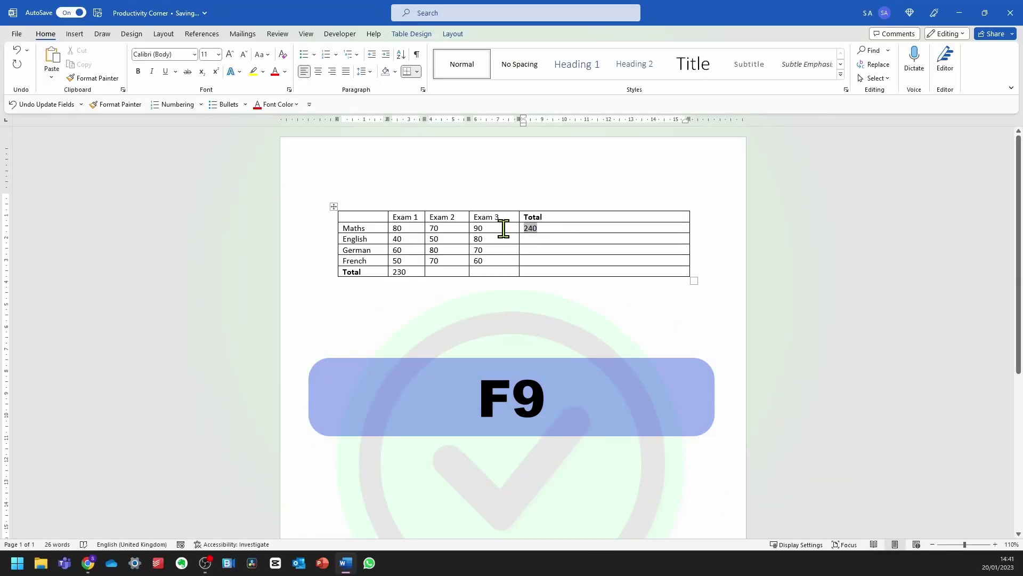
left_click_drag(503, 228, 406, 229)
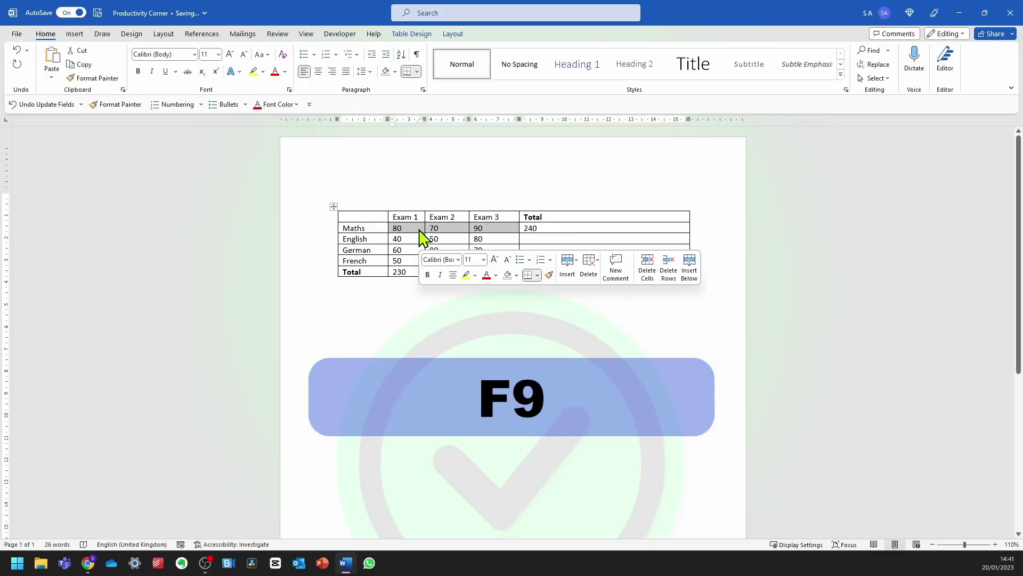
left_click(538, 326)
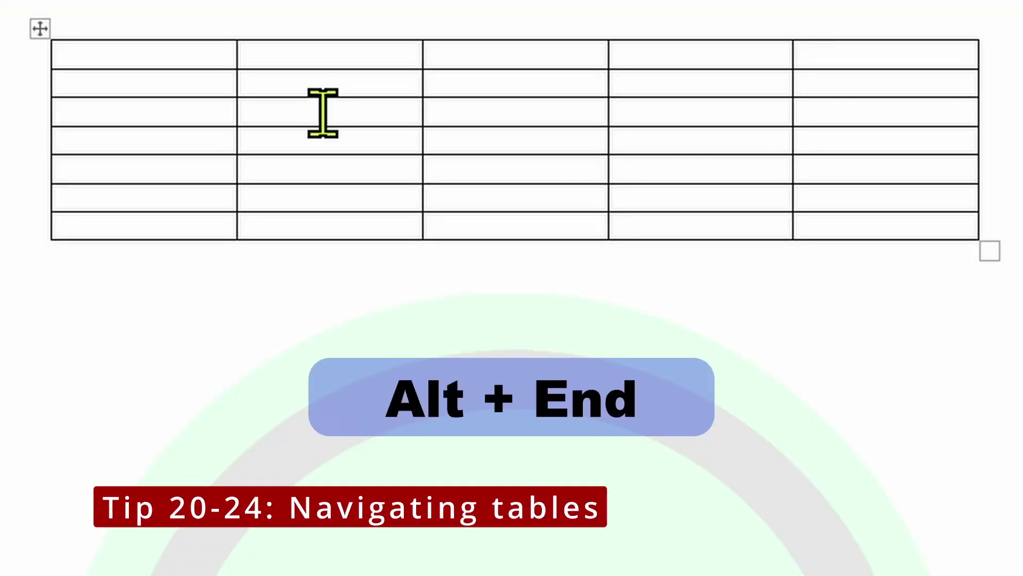
key("alt+End")
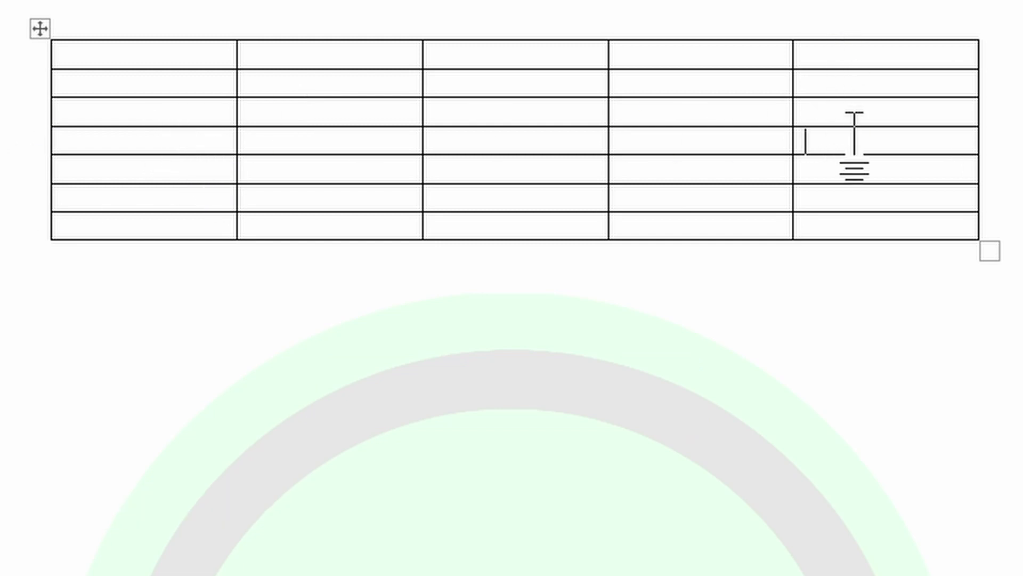
key("alt+Home")
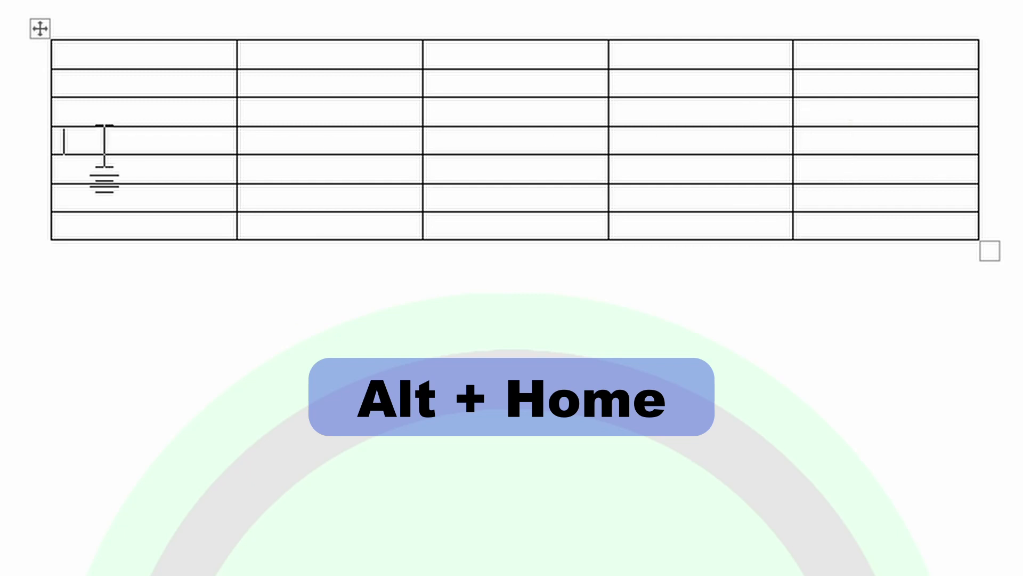
key("alt+Page_Down")
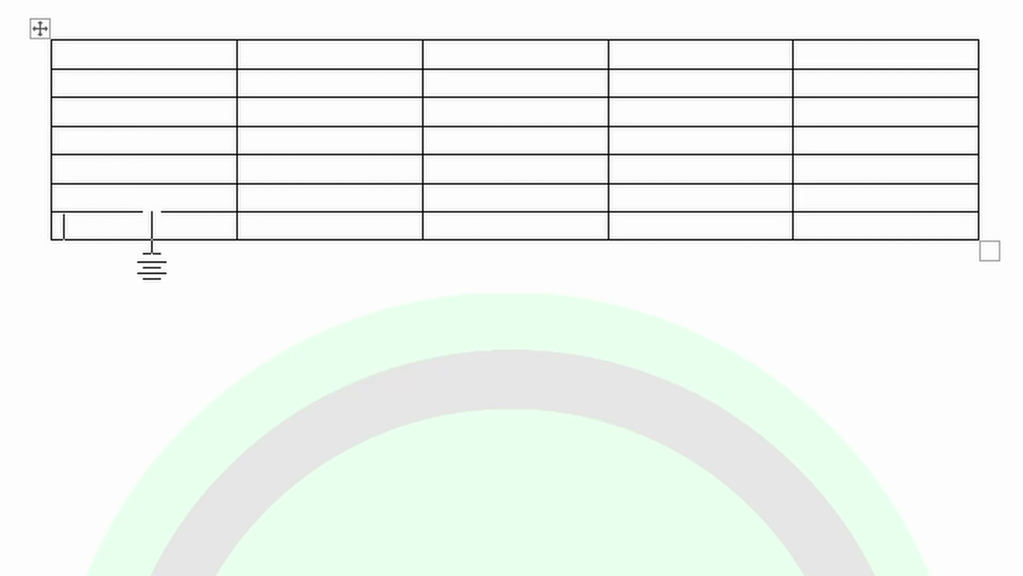
key("alt+Page_Up")
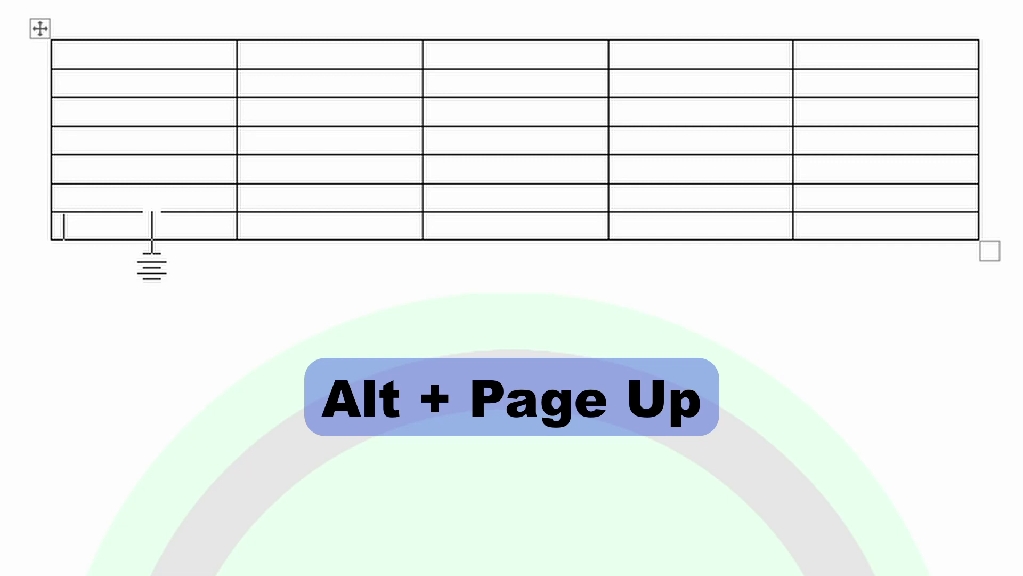
key("alt+Page_Up")
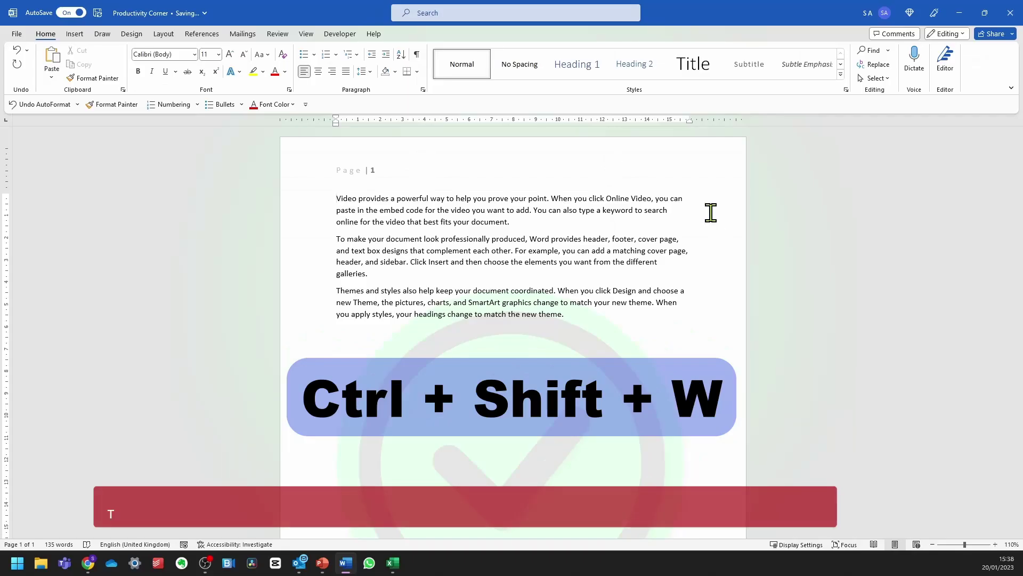
triple_click(711, 213)
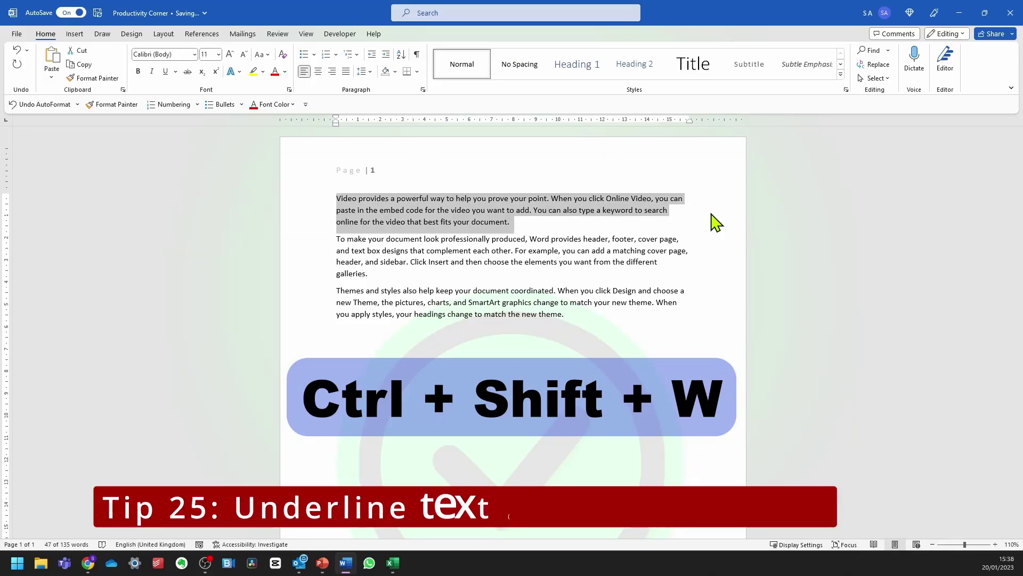
- Apply word-only underline to the first paragraph, then double underline, and cancel the Font dialog
key("ctrl+shift+w")
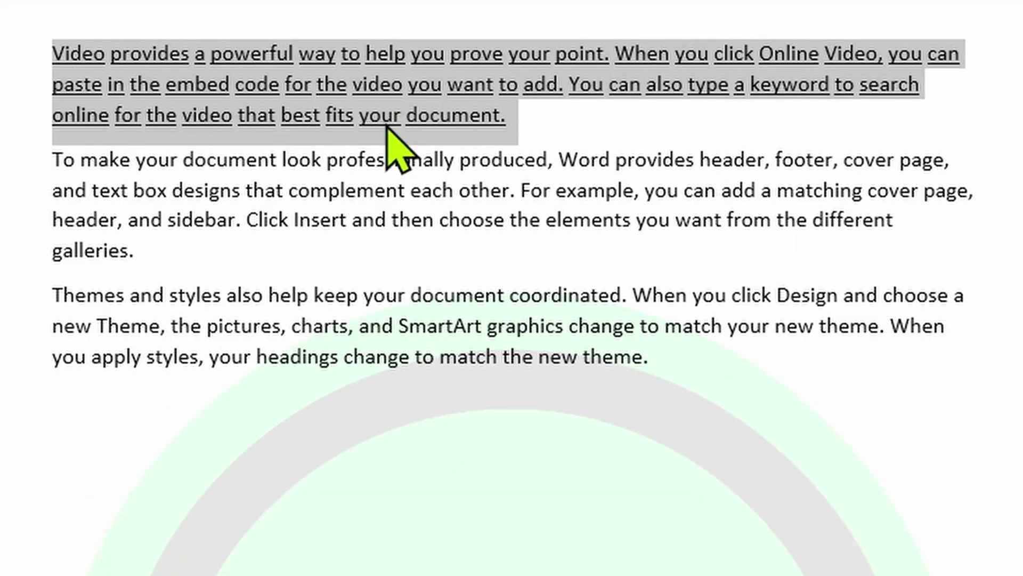
left_click(100, 57)
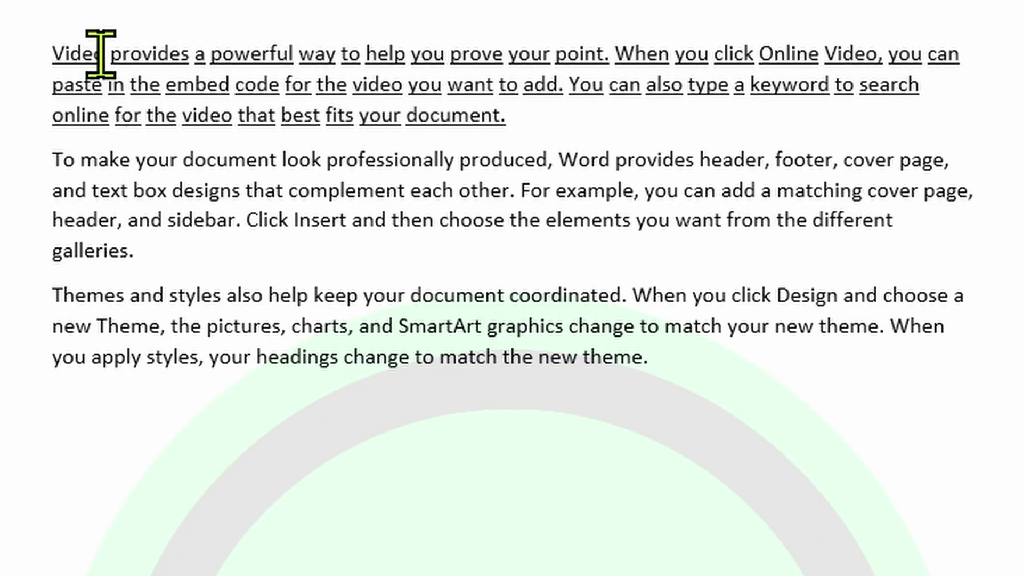
left_click_drag(100, 53, 507, 113)
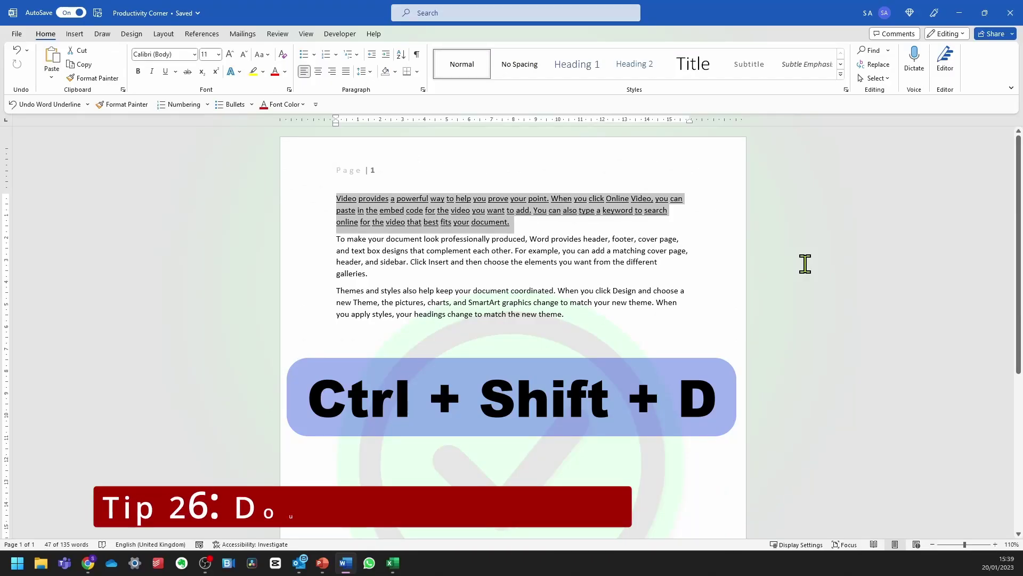
key("ctrl+shift+d")
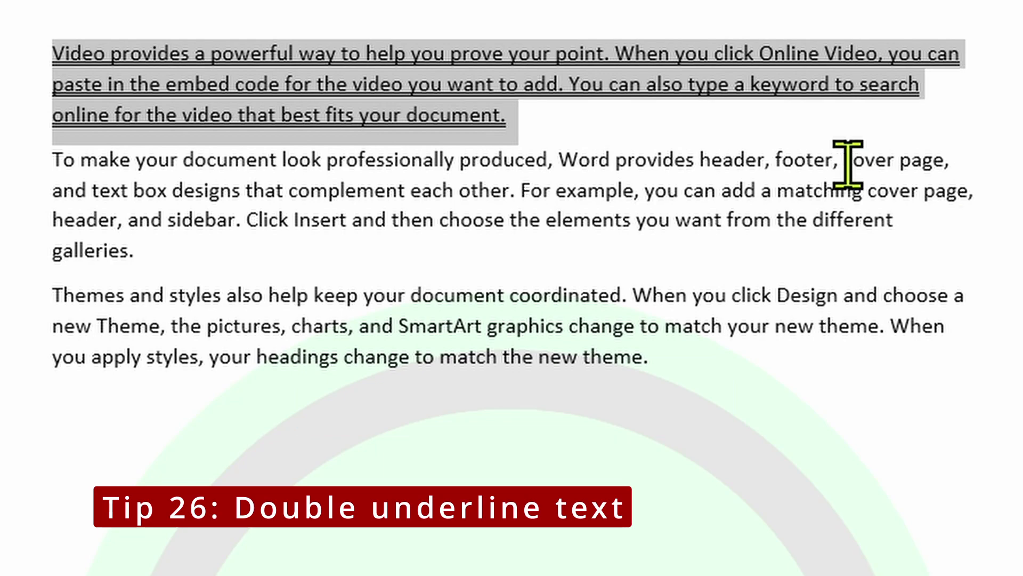
left_click(638, 115)
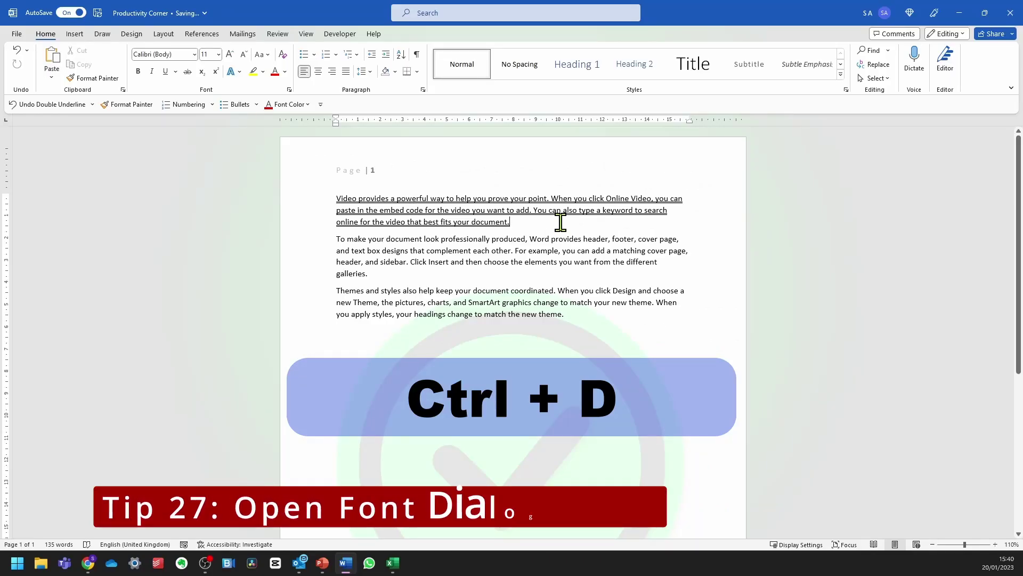
key("ctrl+d")
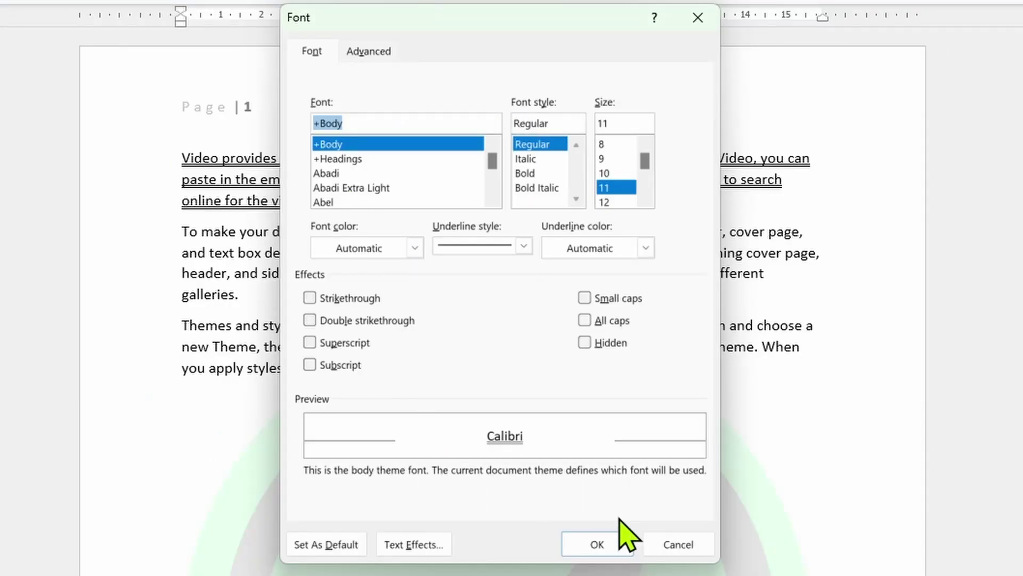
left_click(661, 543)
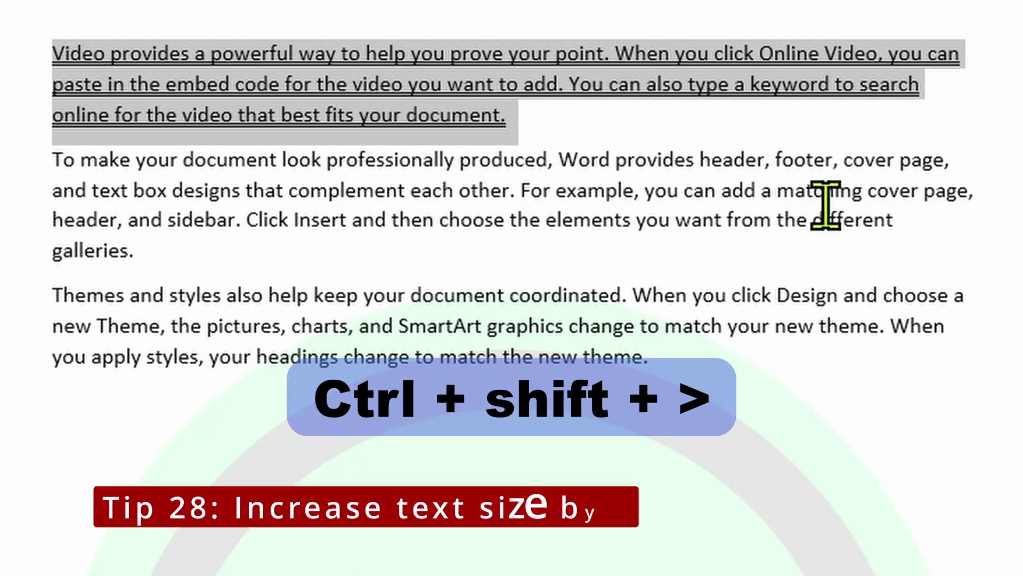
- Grow and shrink the Video paragraph's font size, then insert a page break before it
key("ctrl+shift+period")
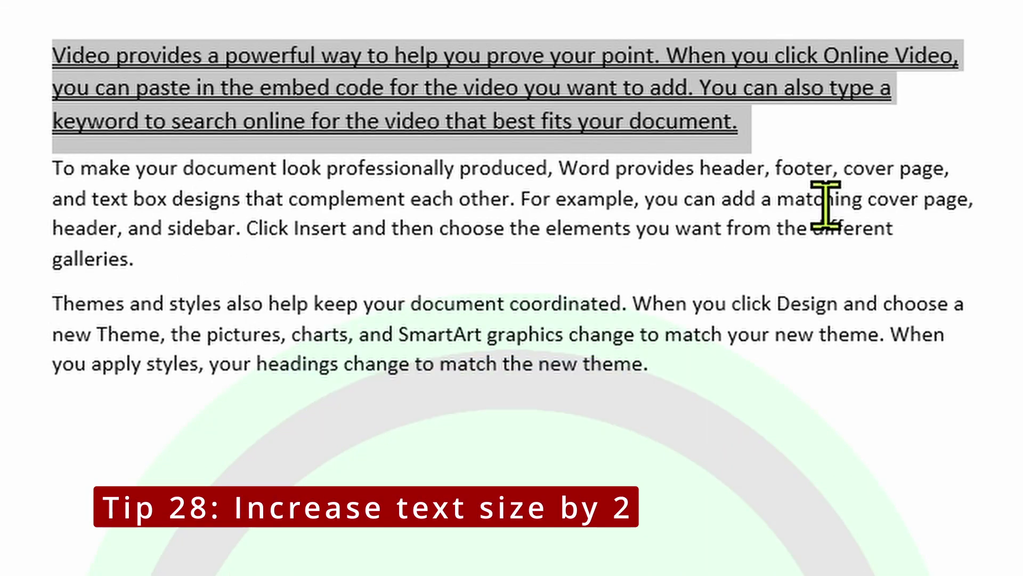
key("ctrl+shift+period")
key("ctrl+shift+period")
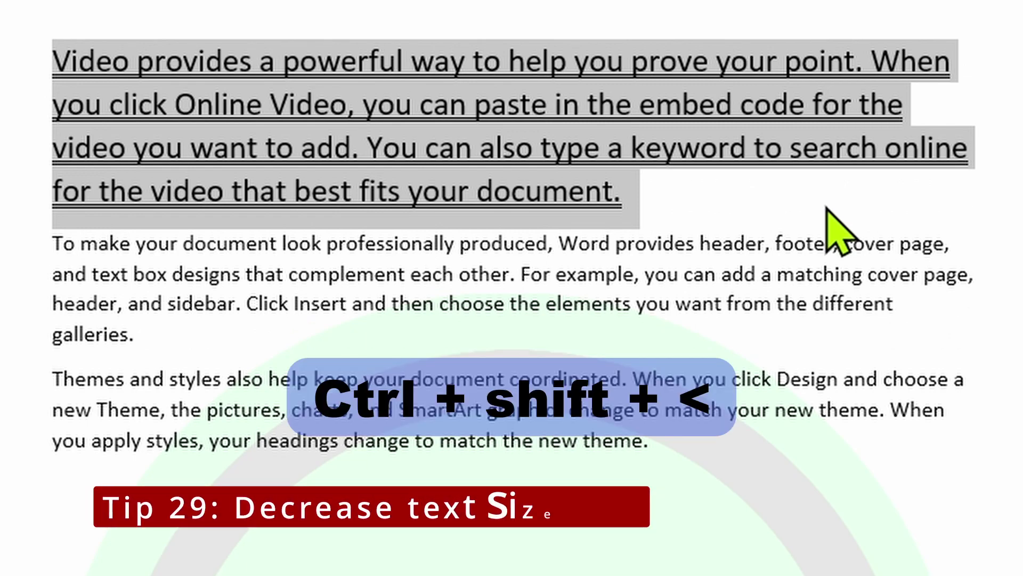
key("ctrl+shift+comma")
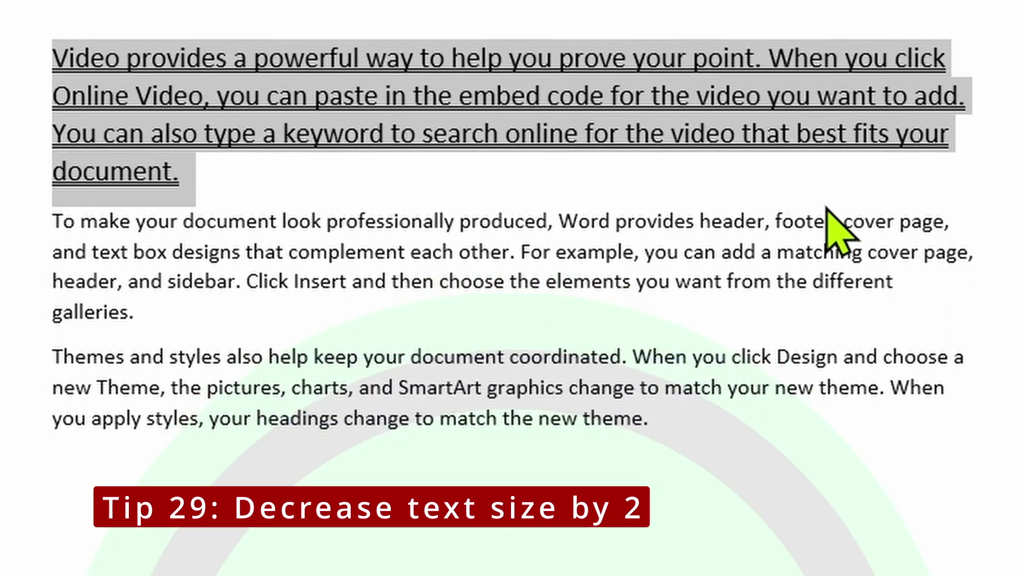
key("ctrl+bracketleft")
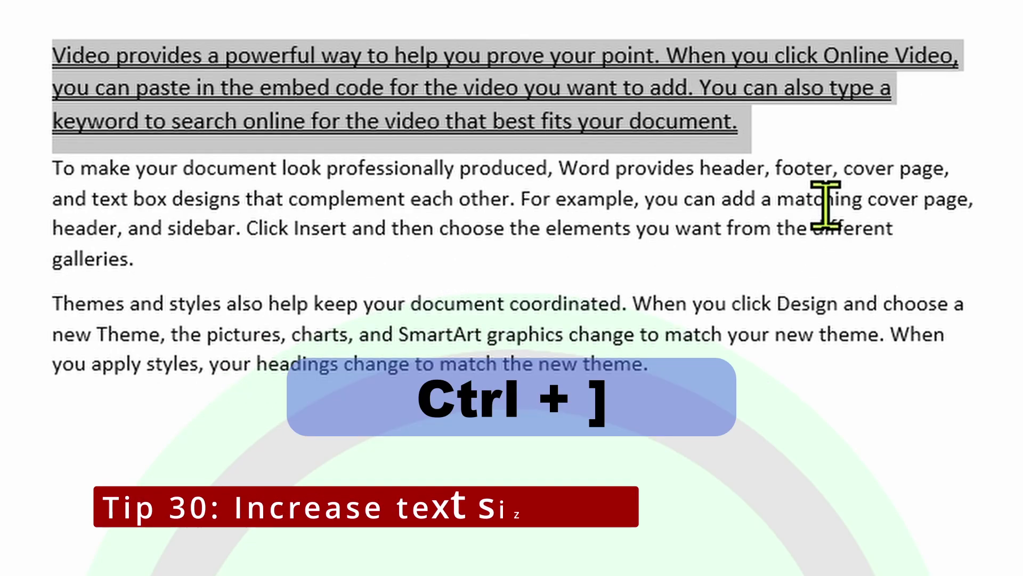
key("ctrl+bracketright")
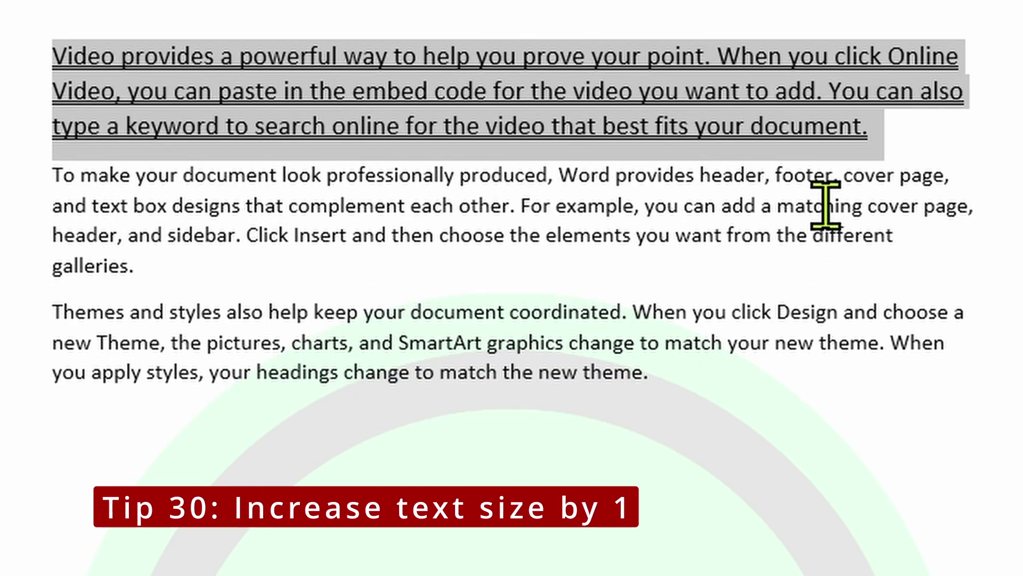
key("ctrl+bracketright")
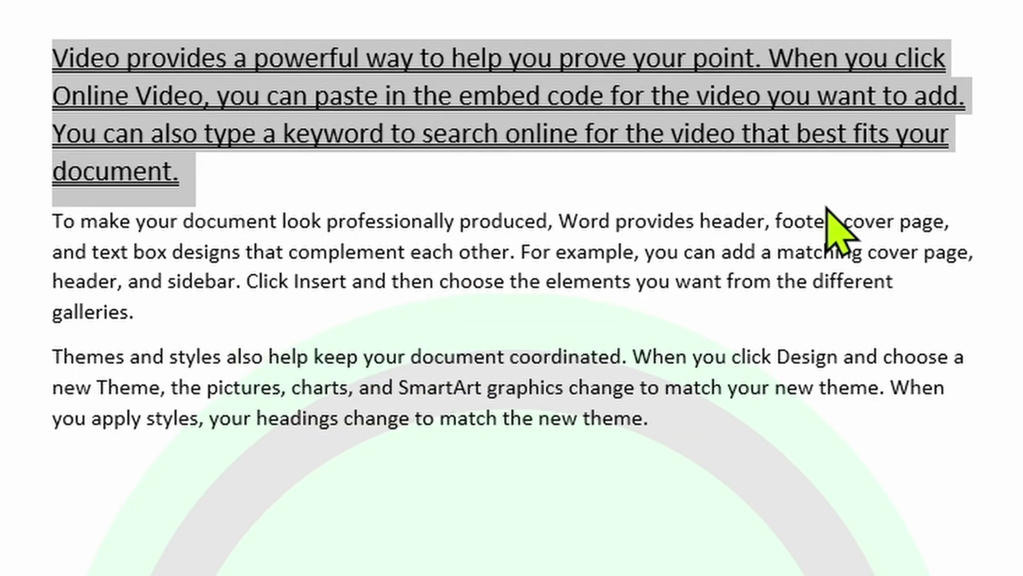
key("ctrl+bracketright")
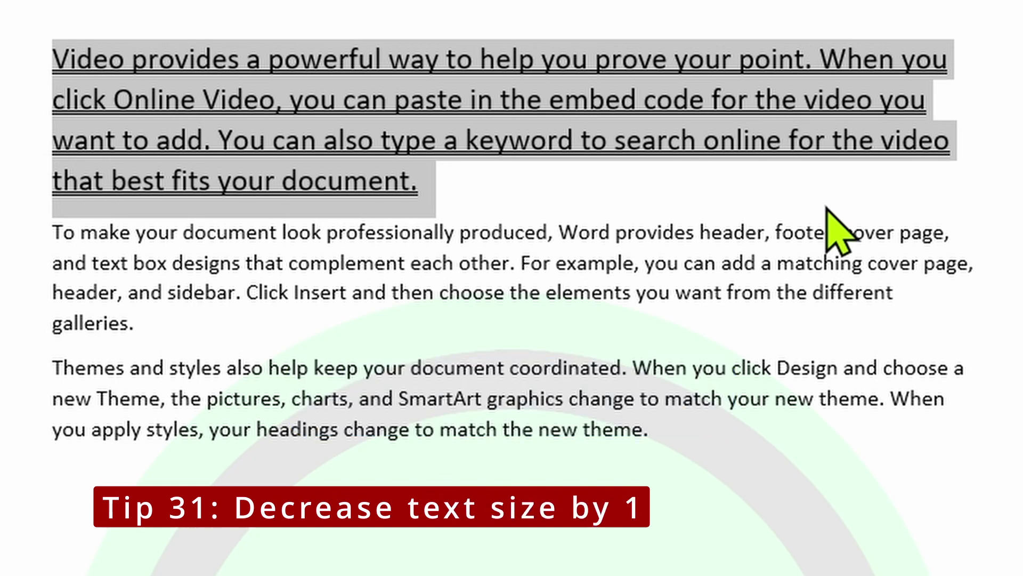
key("ctrl+bracketleft")
key("ctrl+bracketleft")
key("ctrl+bracketleft")
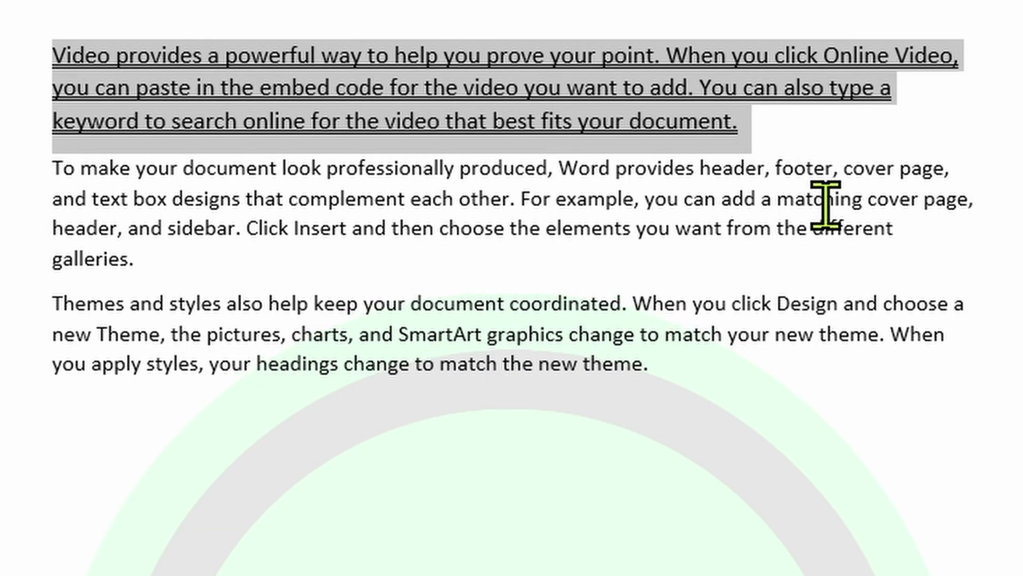
key("ctrl+Return")
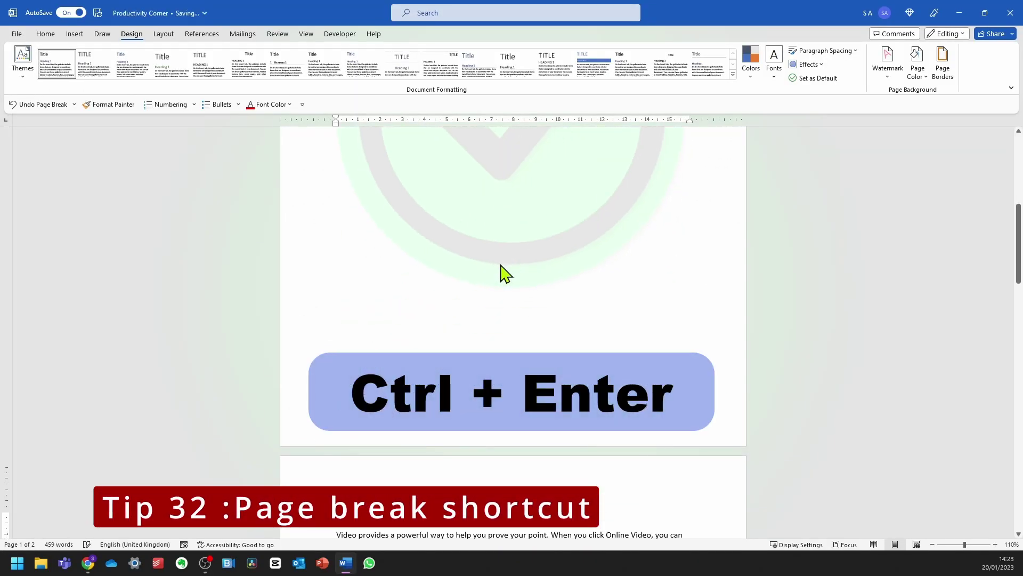
- Indent and unindent the Video paragraph, apply and remove a hanging indent, then centre it
scroll(499, 276, "down", 10)
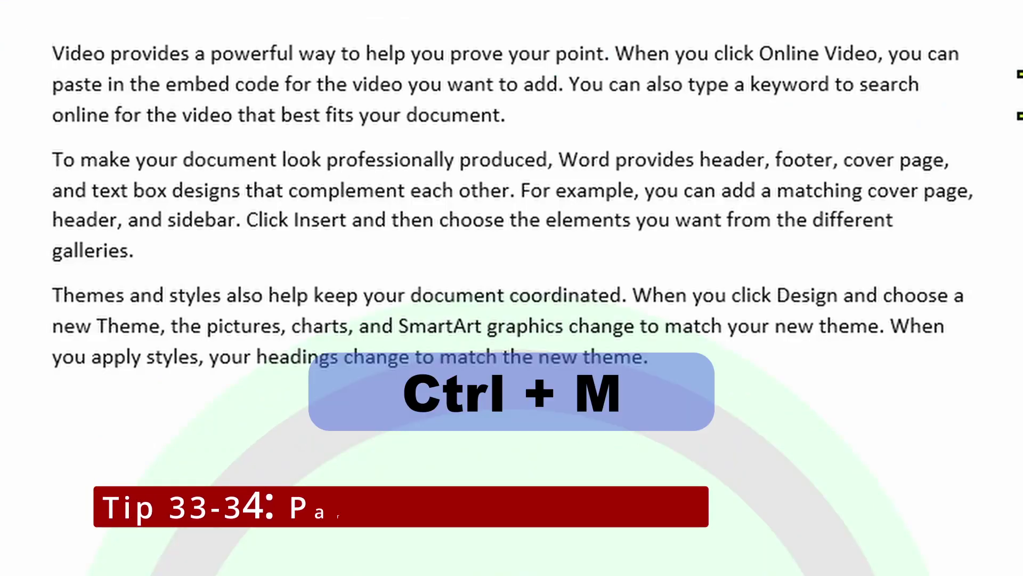
key("ctrl+m")
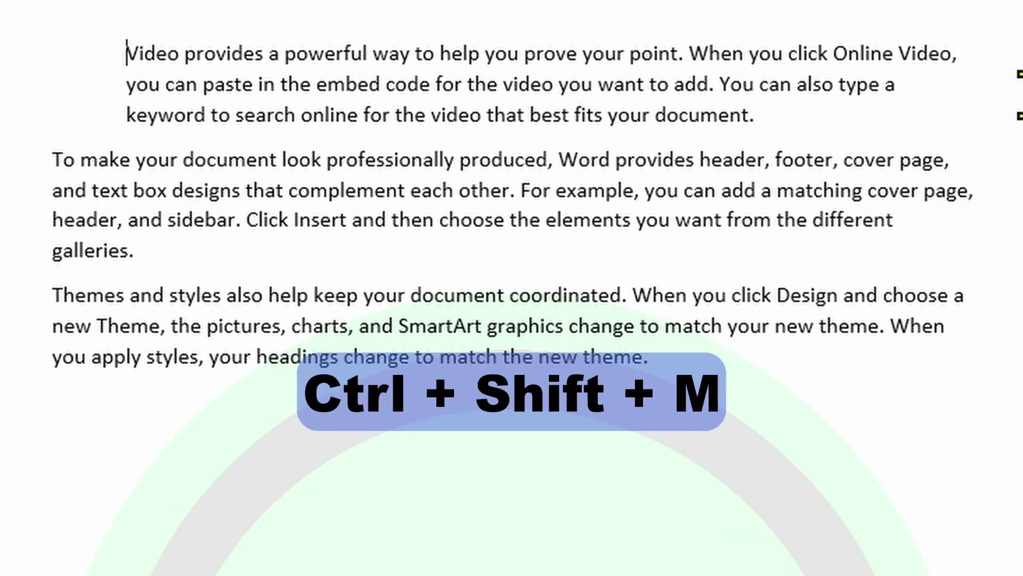
key("ctrl+shift+m")
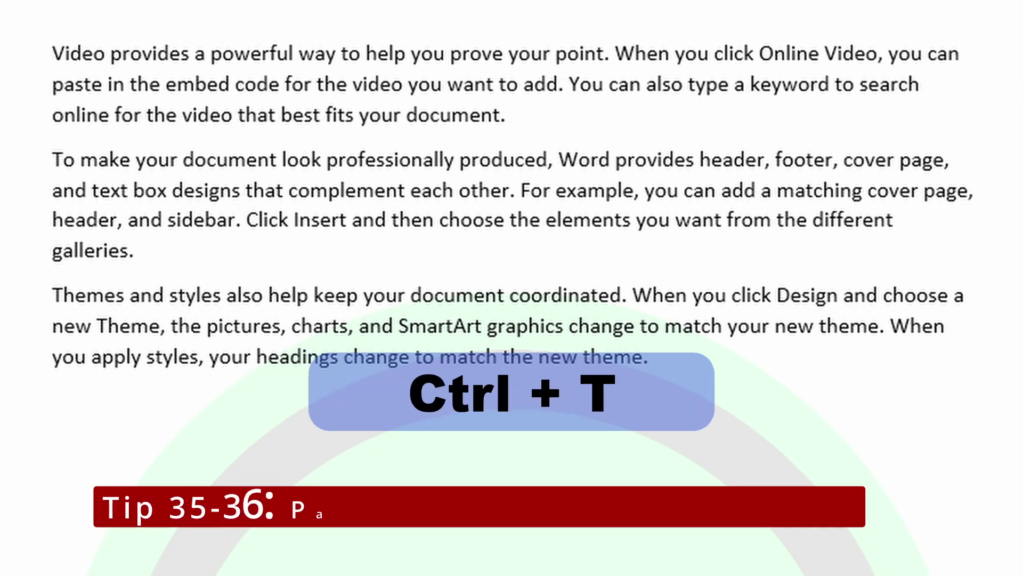
key("ctrl+t")
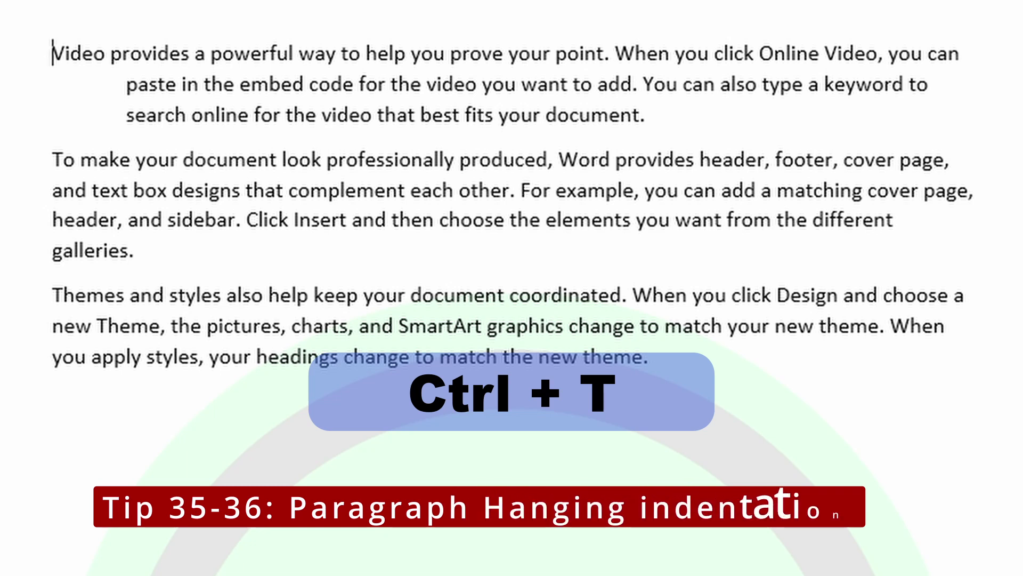
key("ctrl+shift+t")
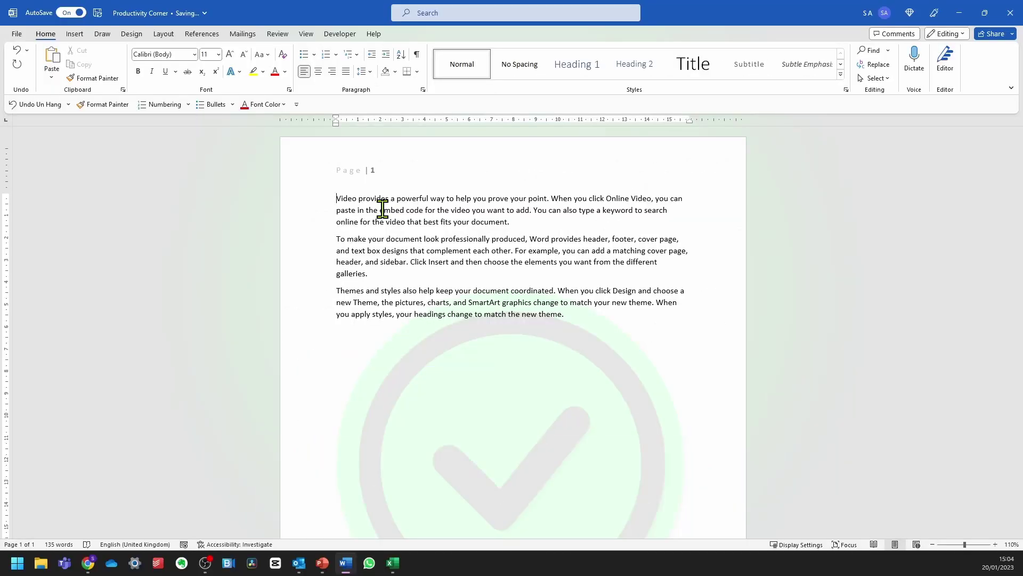
key("ctrl+e")
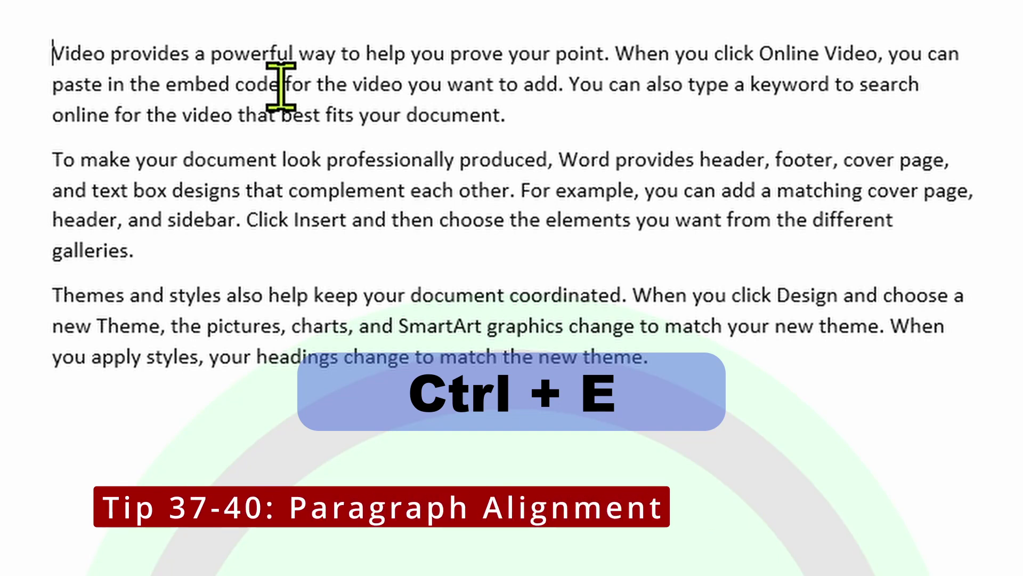
- Cycle the first paragraph through centred, left, right and justified alignment
key("ctrl+e")
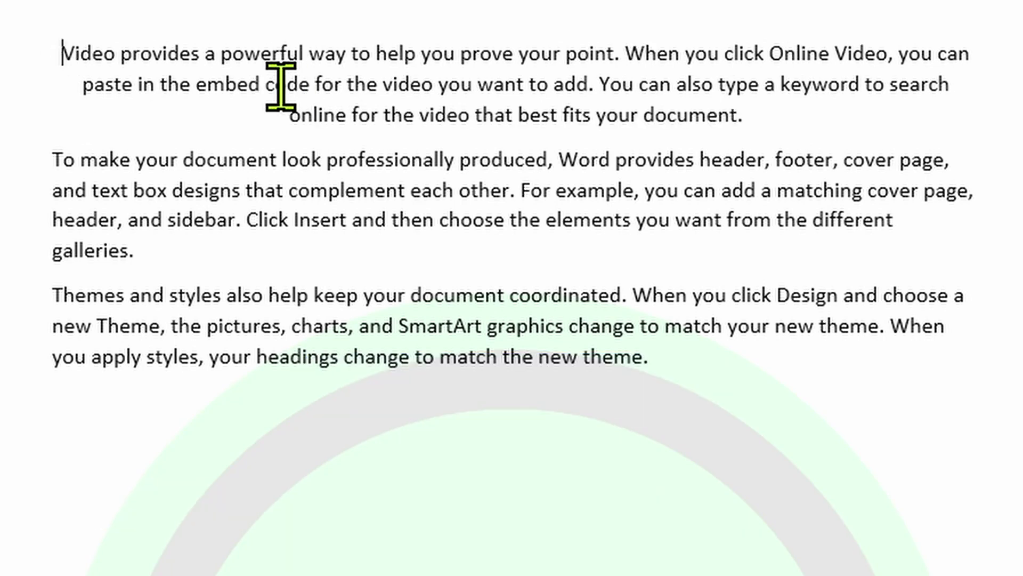
key("ctrl+l")
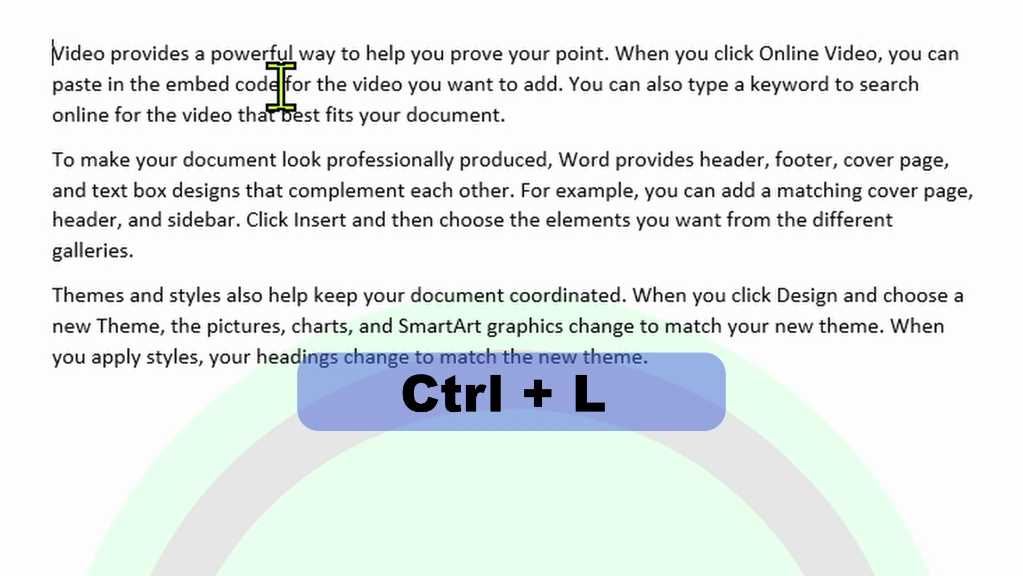
key("ctrl+r")
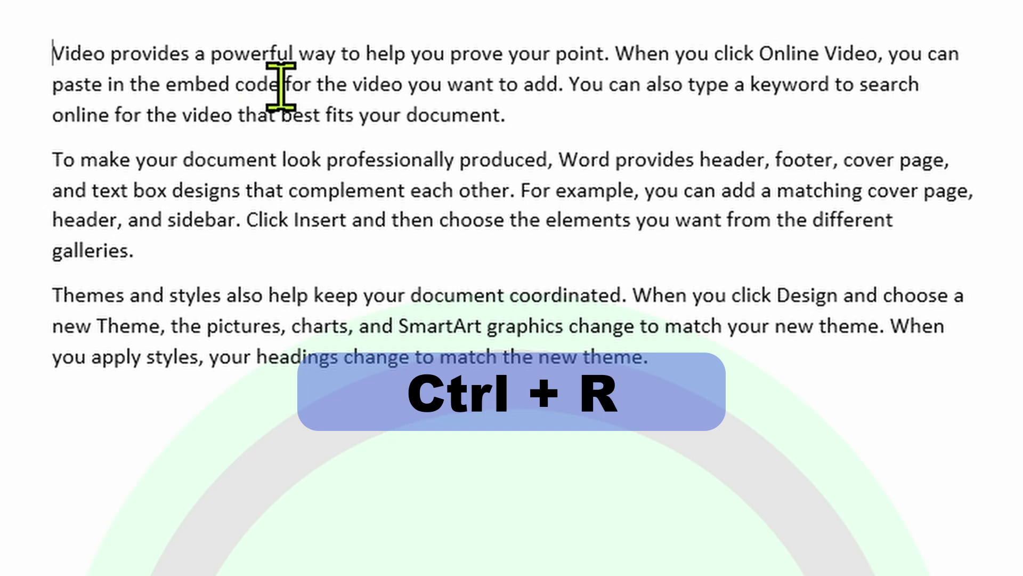
key("ctrl+j")
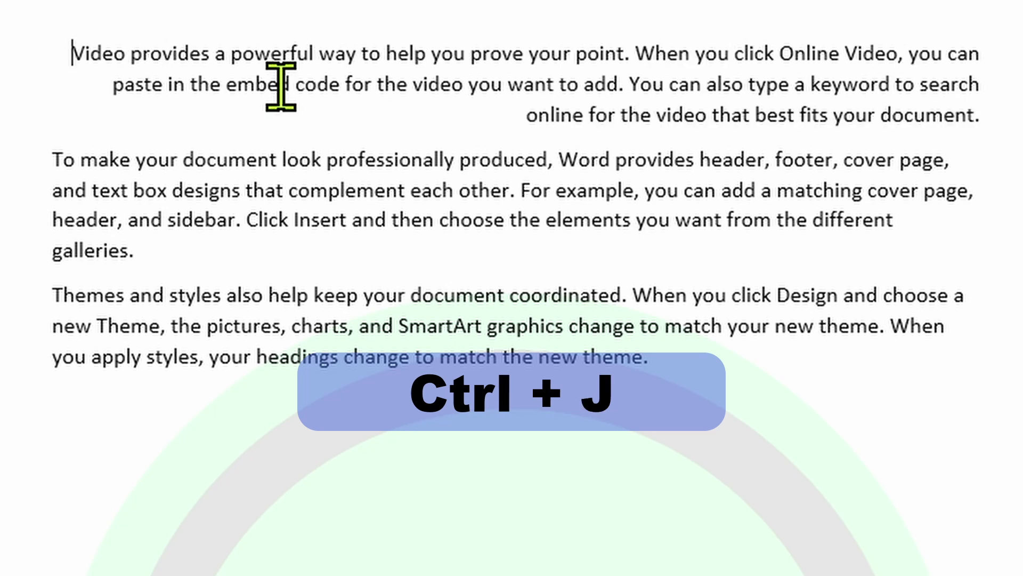
- Set its line spacing to double, then single, then 1.5
key("ctrl+2")
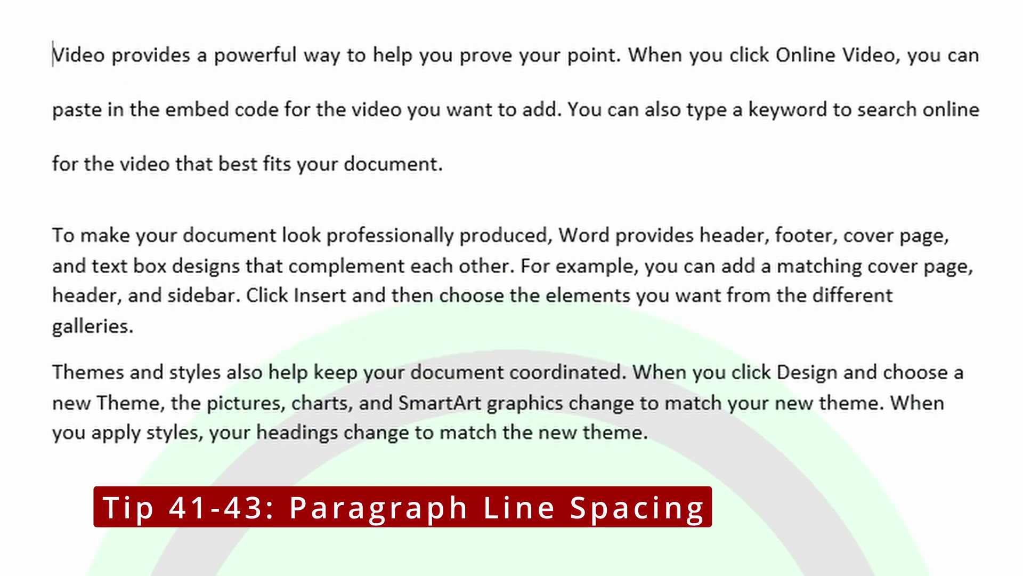
key("ctrl+1")
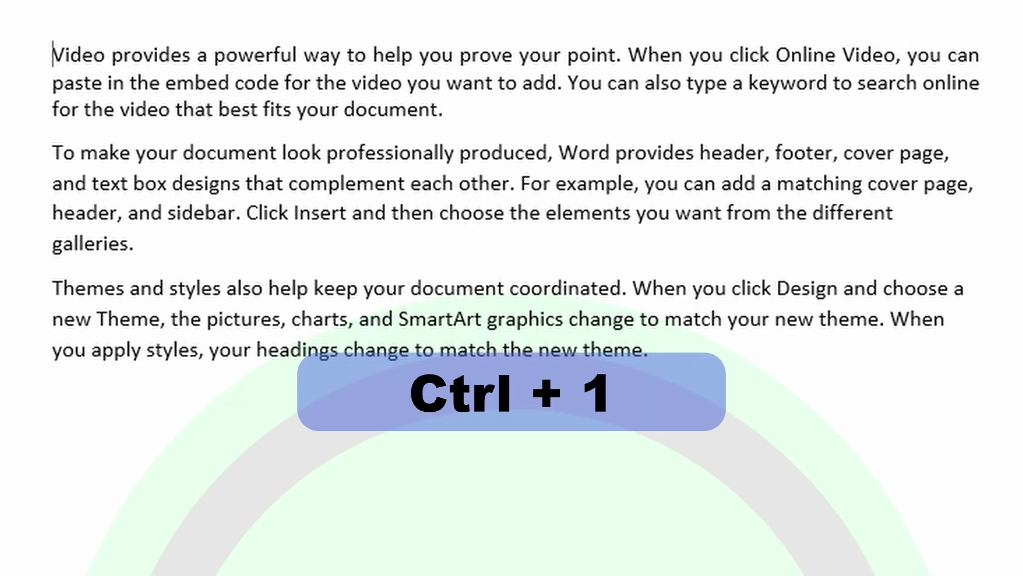
key("ctrl+5")
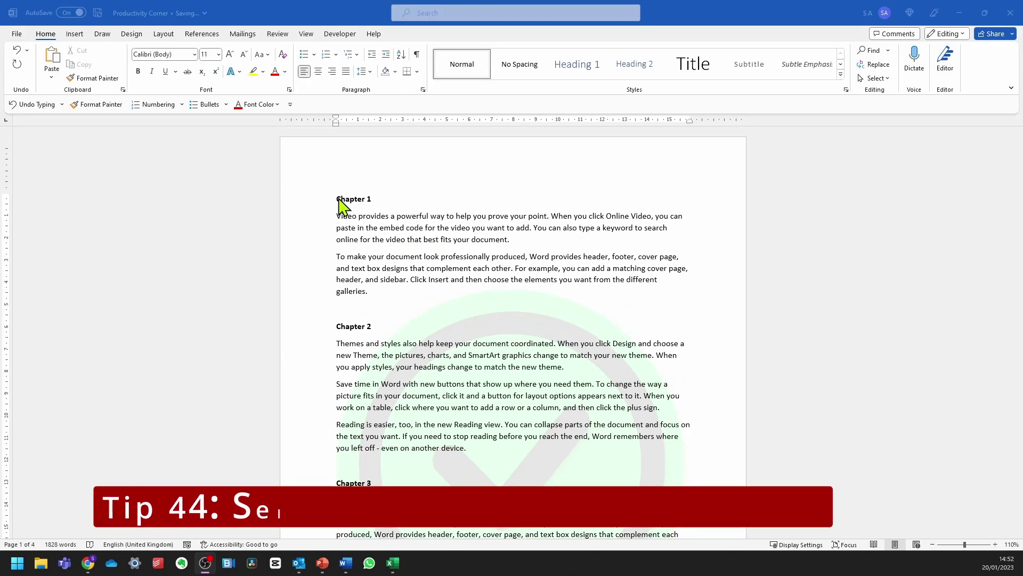
- Underline the Chapter 1, Chapter 2 and Chapter 3 headings
left_click_drag(336, 199, 377, 198)
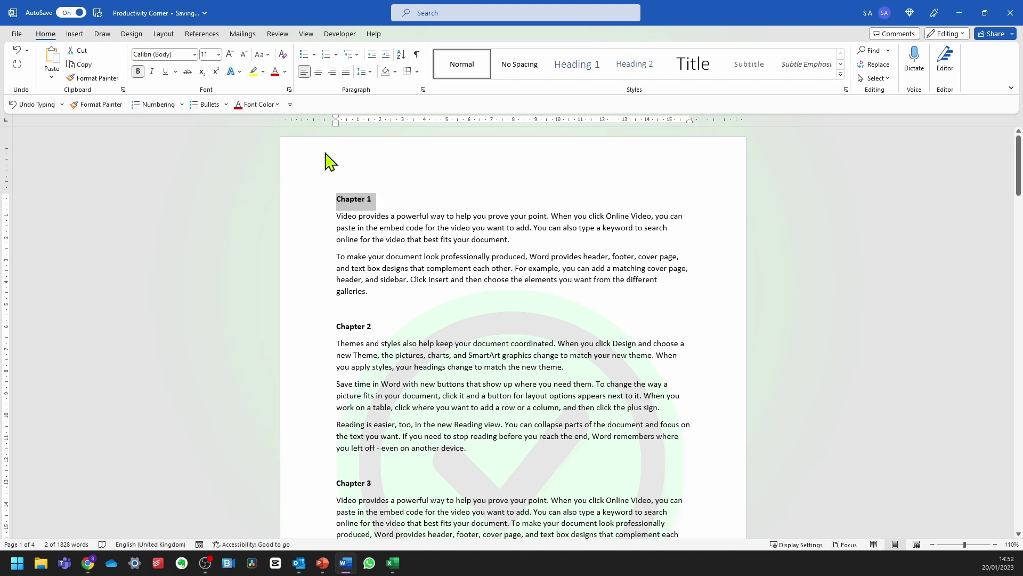
left_click(165, 71)
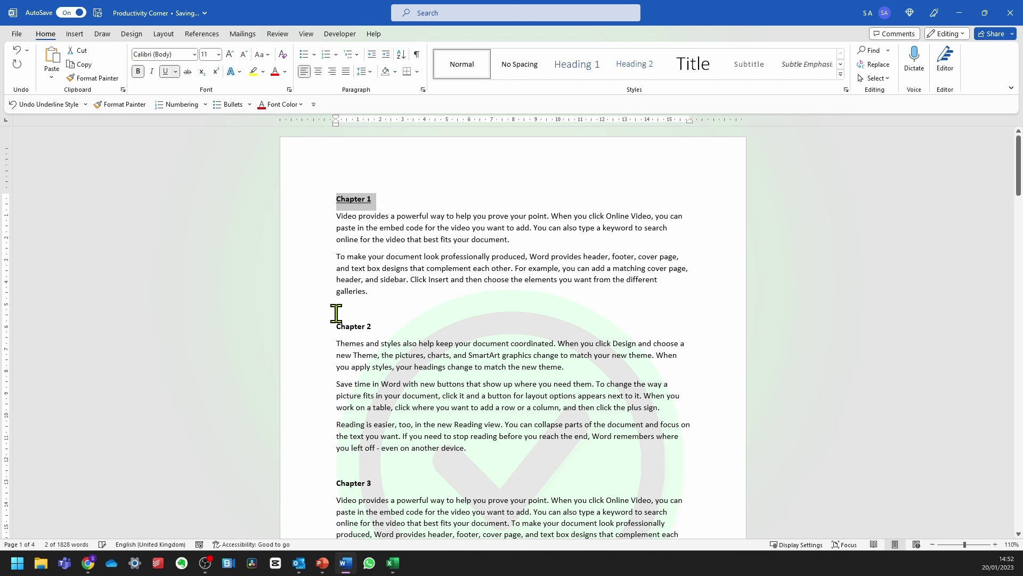
left_click(361, 211)
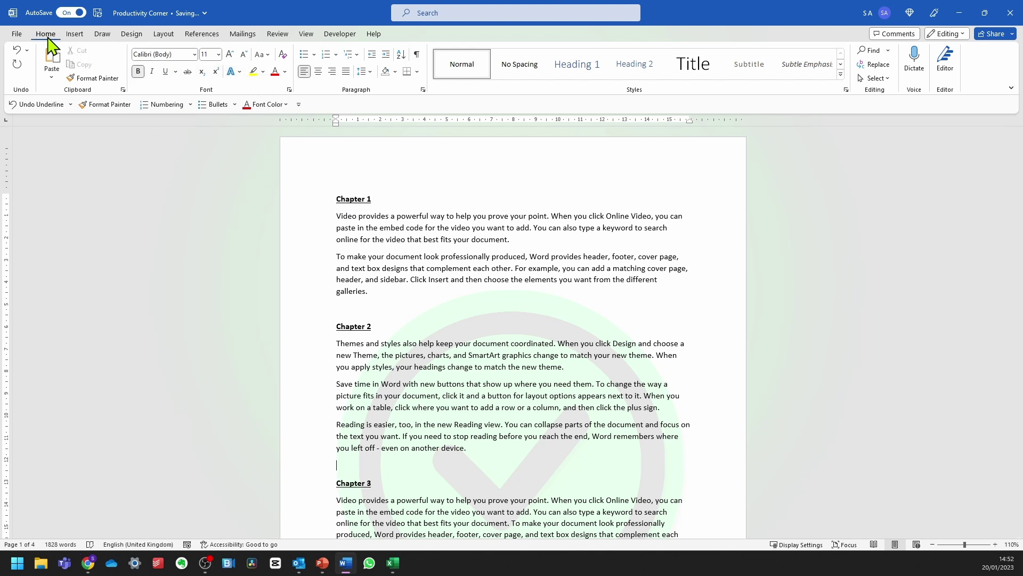
- Select all text formatted like the Chapter headings and highlight it yellow
left_click(884, 81)
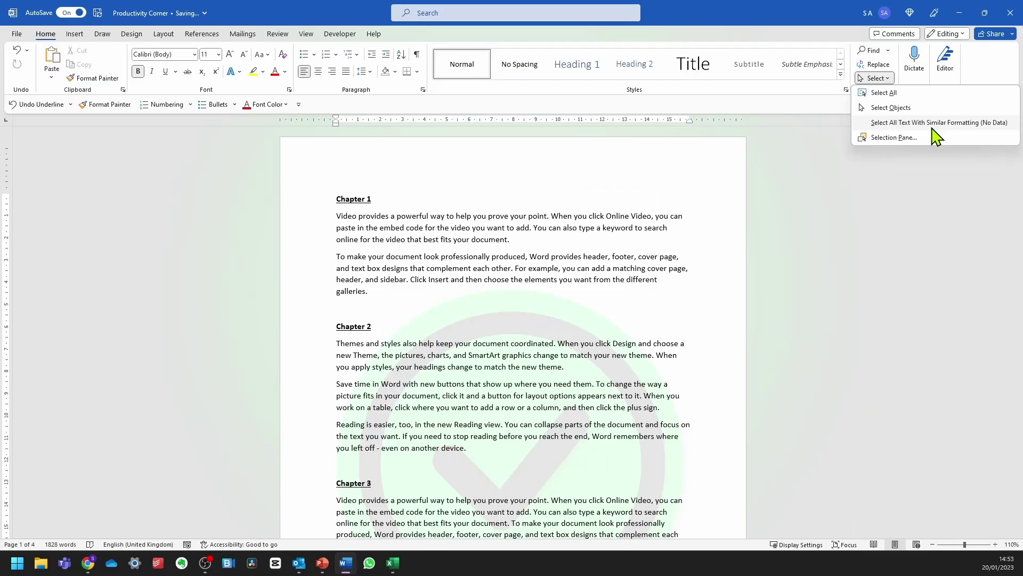
left_click(933, 127)
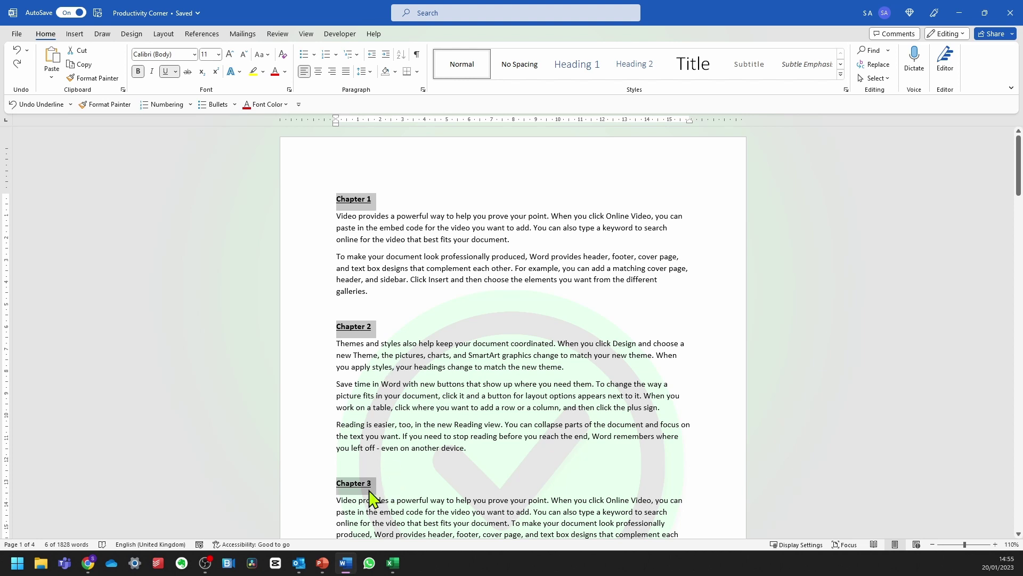
left_click(253, 71)
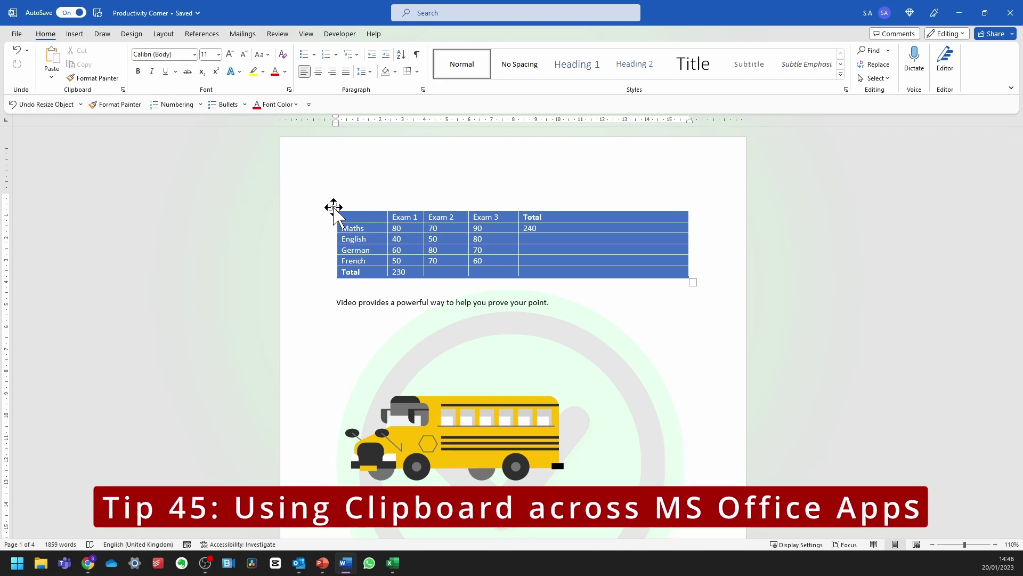
- Select the exam table, the sentence below it and the bus picture, then place the cursor below the table
left_click(334, 207)
left_click(352, 303)
left_click_drag(352, 303, 548, 302)
key("super+c")
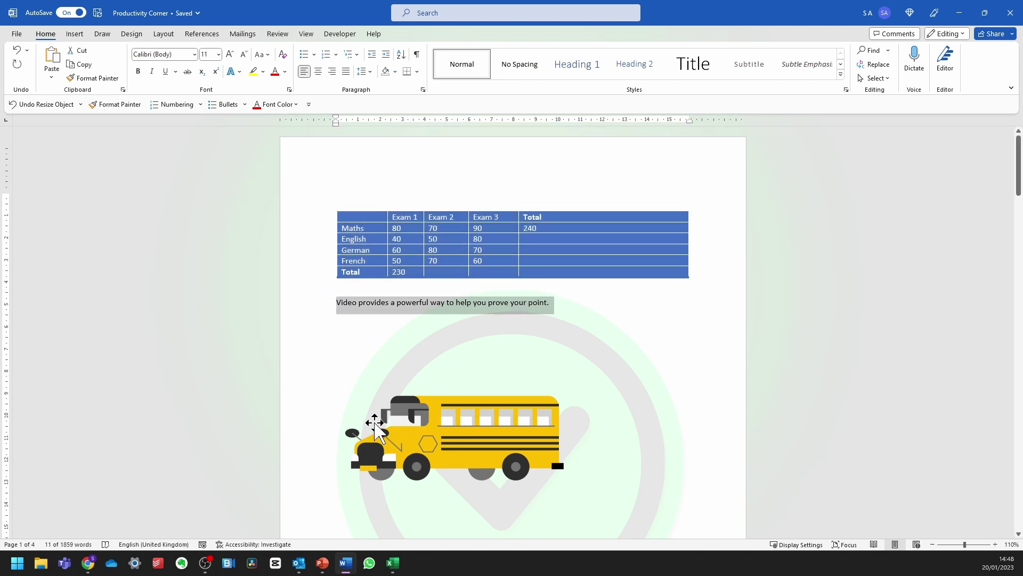
left_click(374, 427)
right_click(427, 421)
left_click(379, 287)
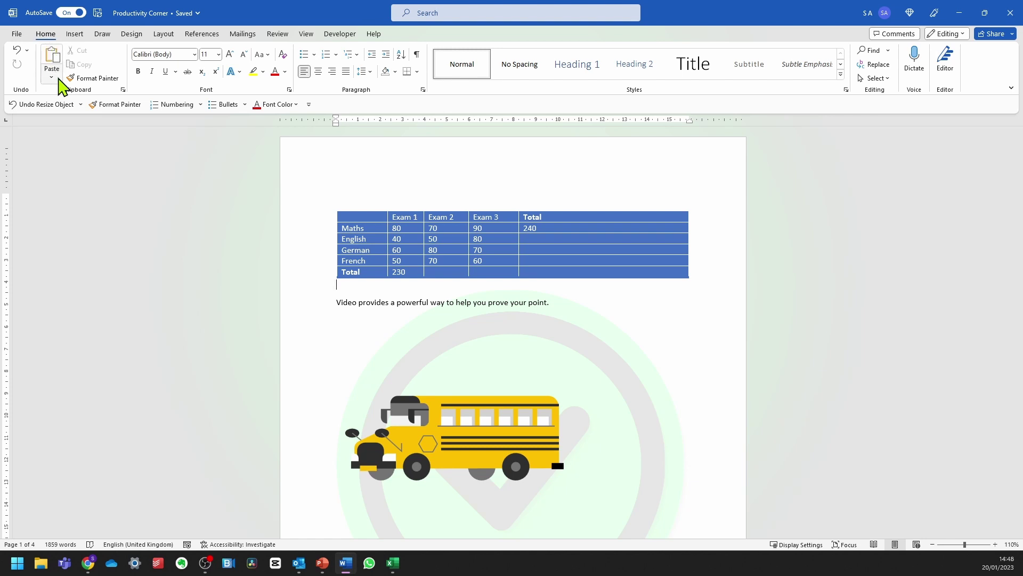
- From the Clipboard pane, paste the bus picture, the Video sentence and the Exam grades table on a new line
left_click(123, 90)
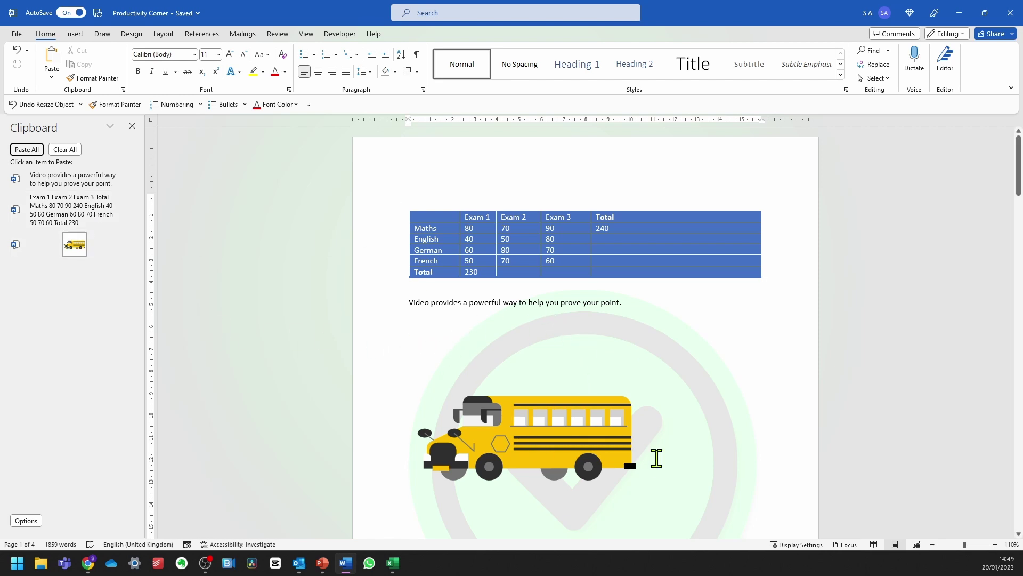
key("Return")
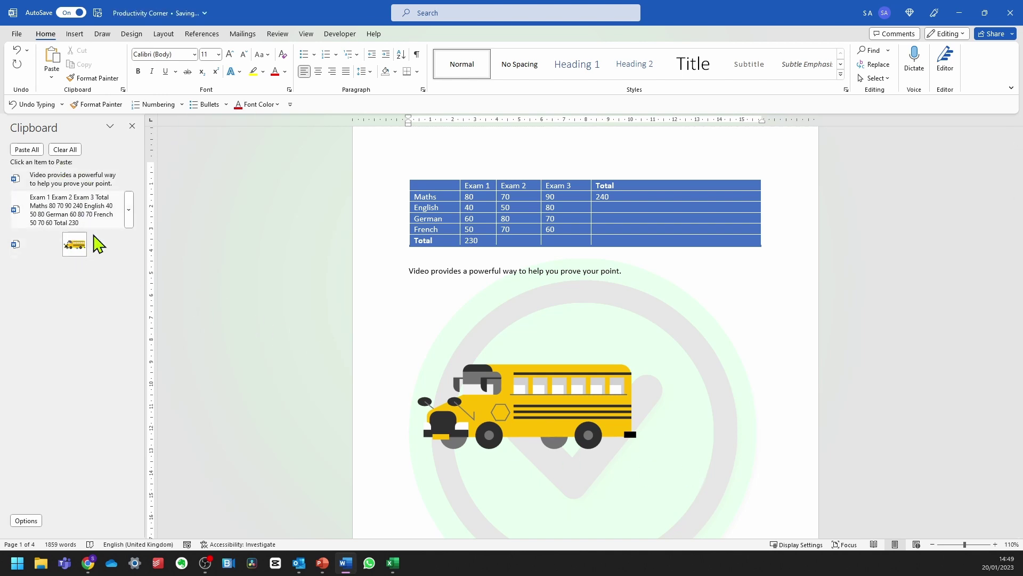
left_click(102, 255)
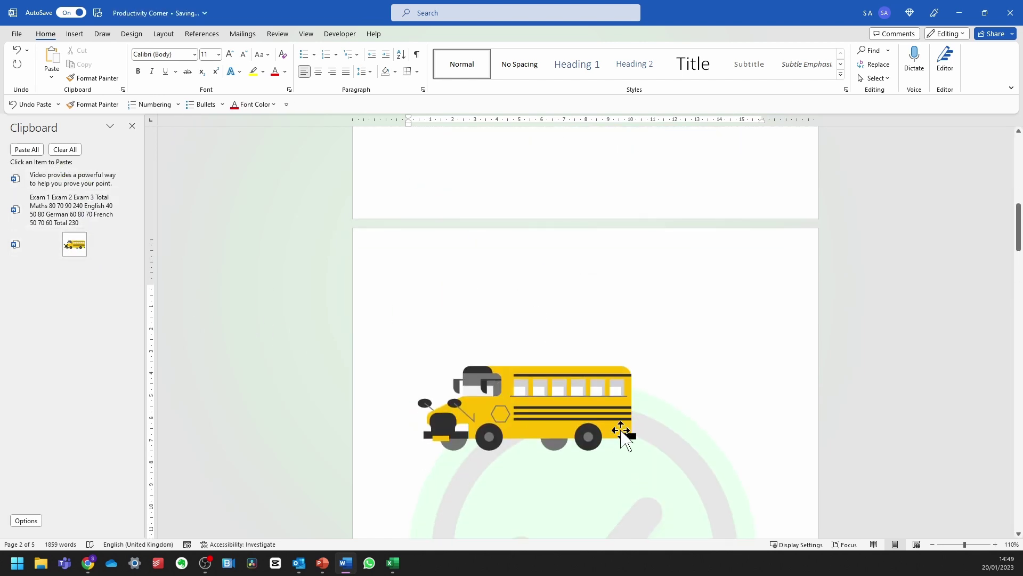
left_click(51, 182)
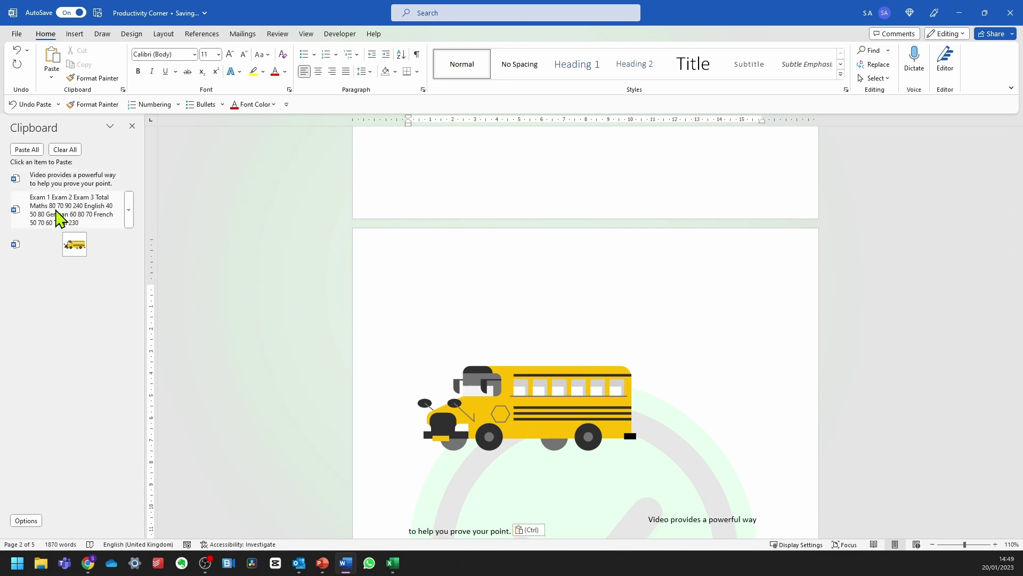
left_click(59, 217)
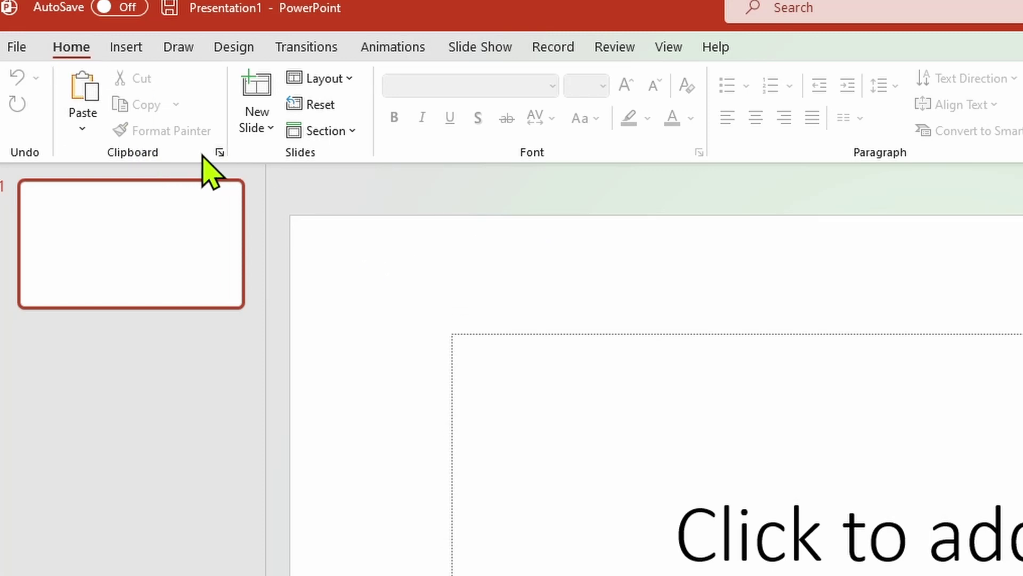
- Paste the bus picture and the Exam grades table onto the slide from the Clipboard pane, then switch to Excel
left_click(219, 153)
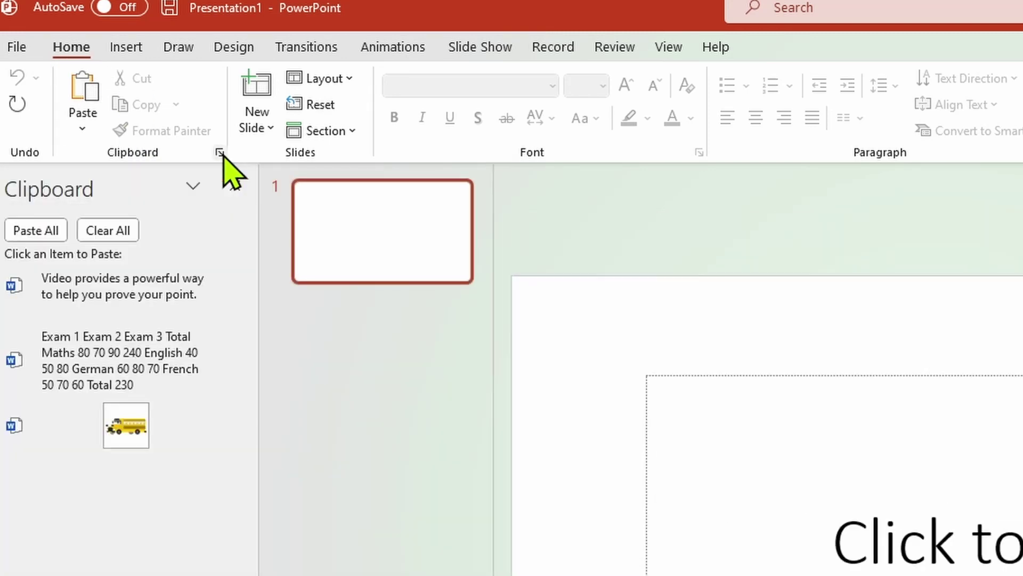
left_click(160, 429)
left_click(149, 355)
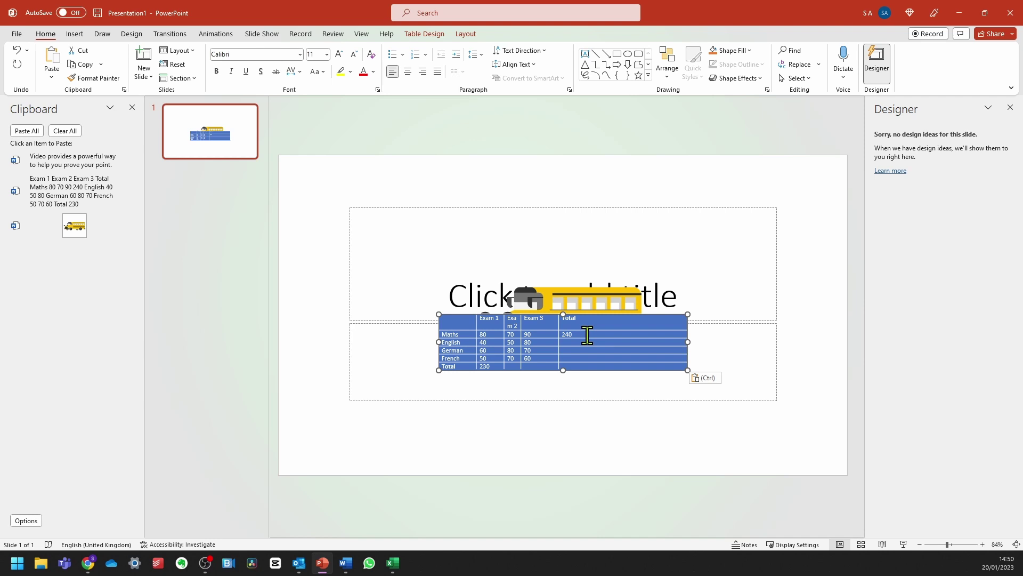
key("alt+Tab")
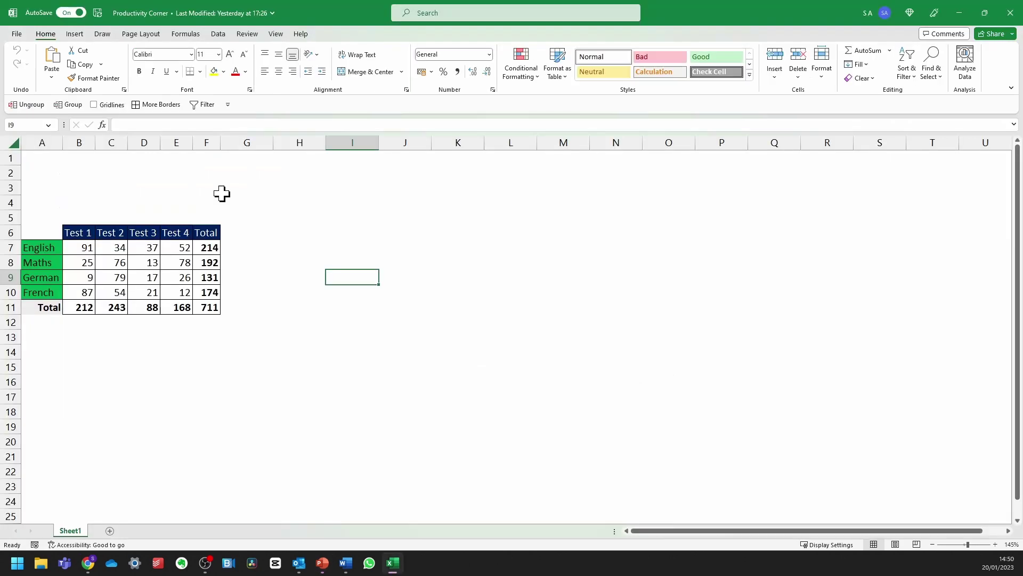
- Paste the Exam grades table beside the Test table and the bus picture at H15, then switch to Outlook
left_click(124, 90)
left_click(85, 232)
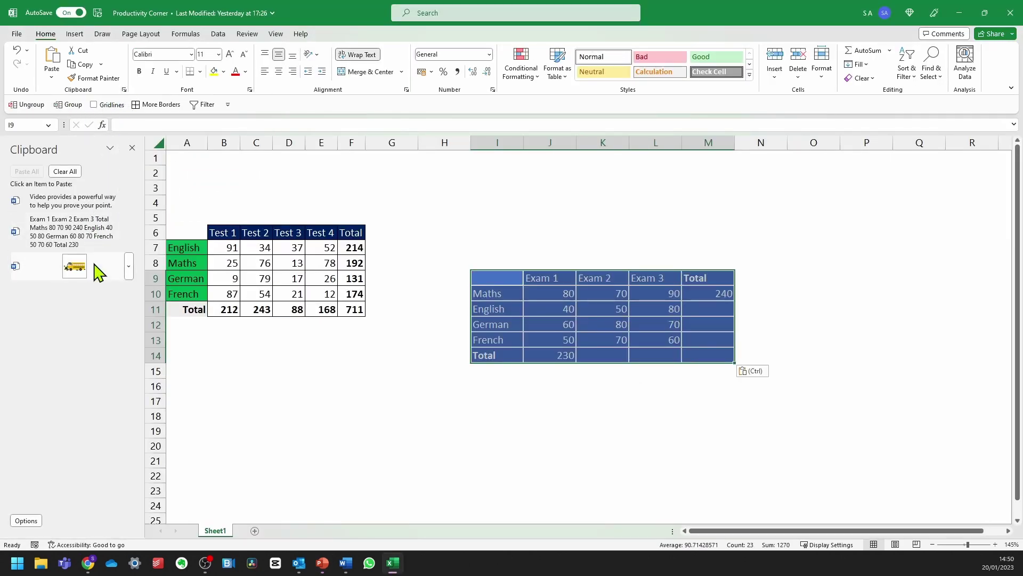
left_click(445, 368)
left_click(78, 265)
key("alt+Tab")
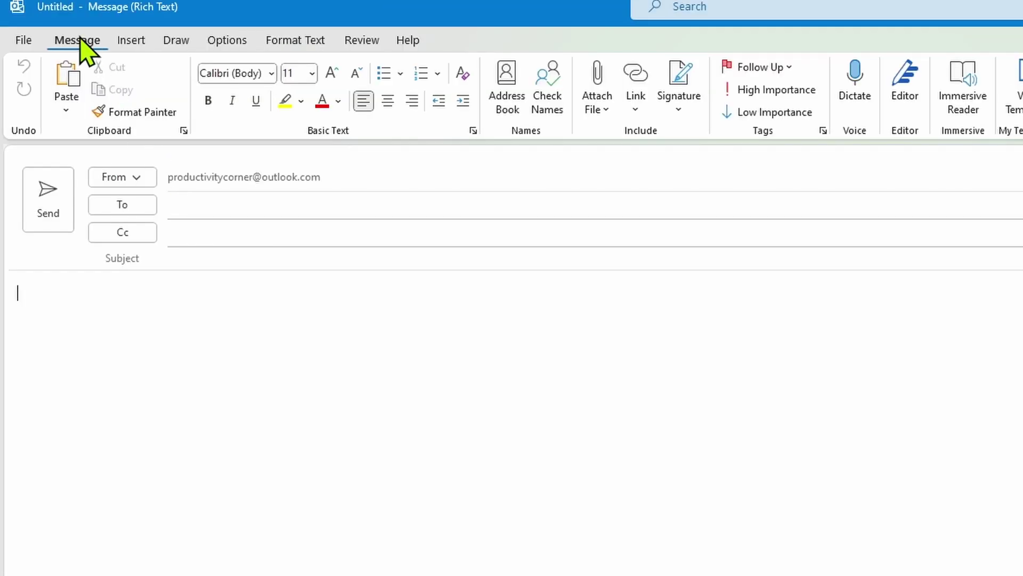
- Paste the Exam grades table, the 'Video provides…' sentence and the bus picture into the message body from the Clipboard pane
left_click(184, 130)
mouse_move(134, 316)
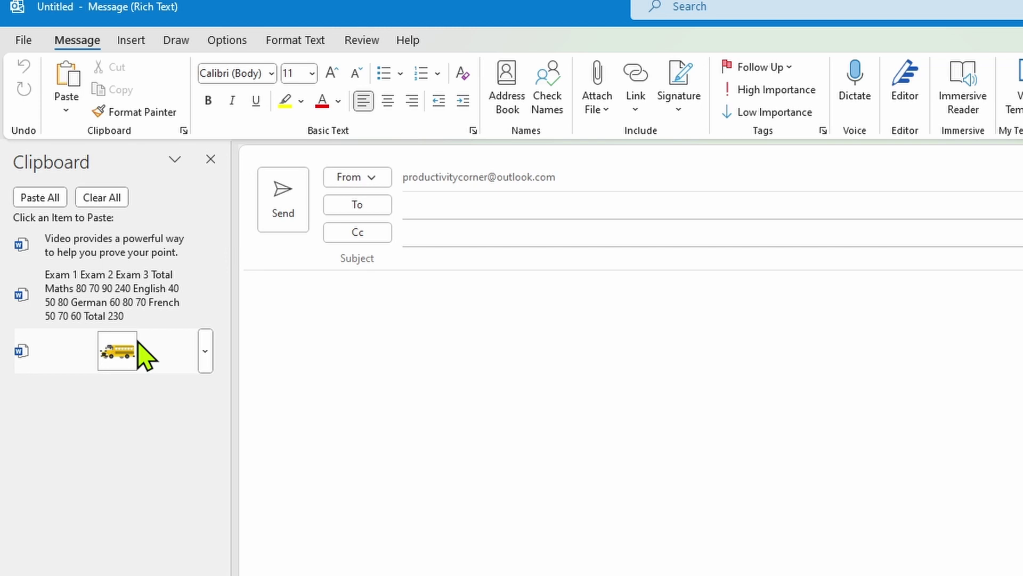
left_click(124, 305)
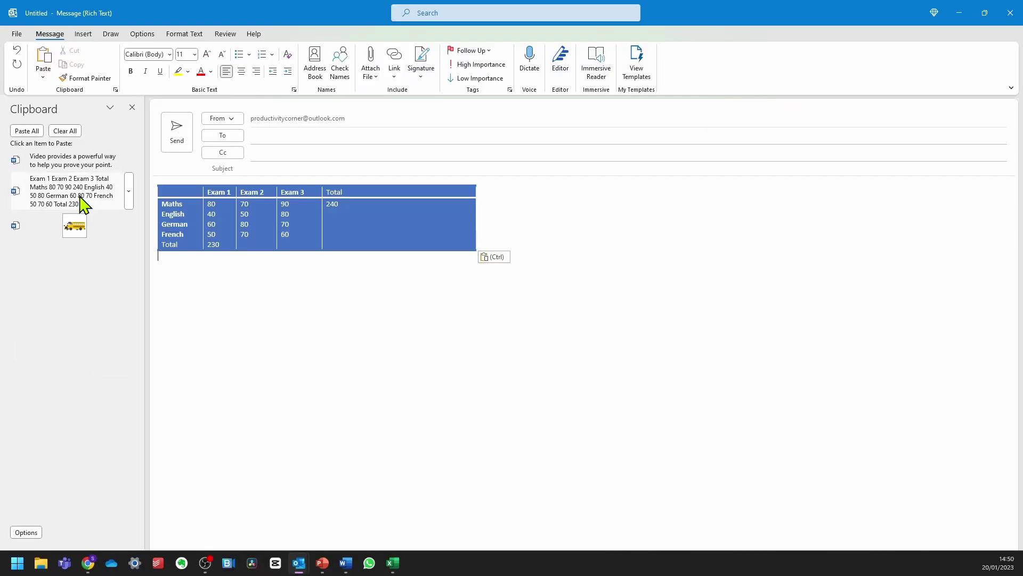
left_click(82, 160)
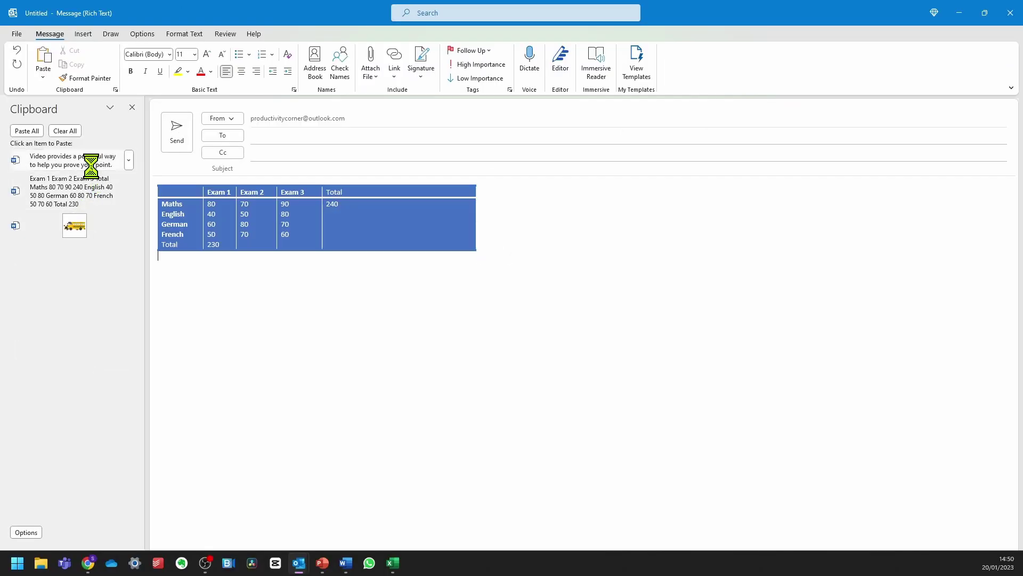
left_click(74, 226)
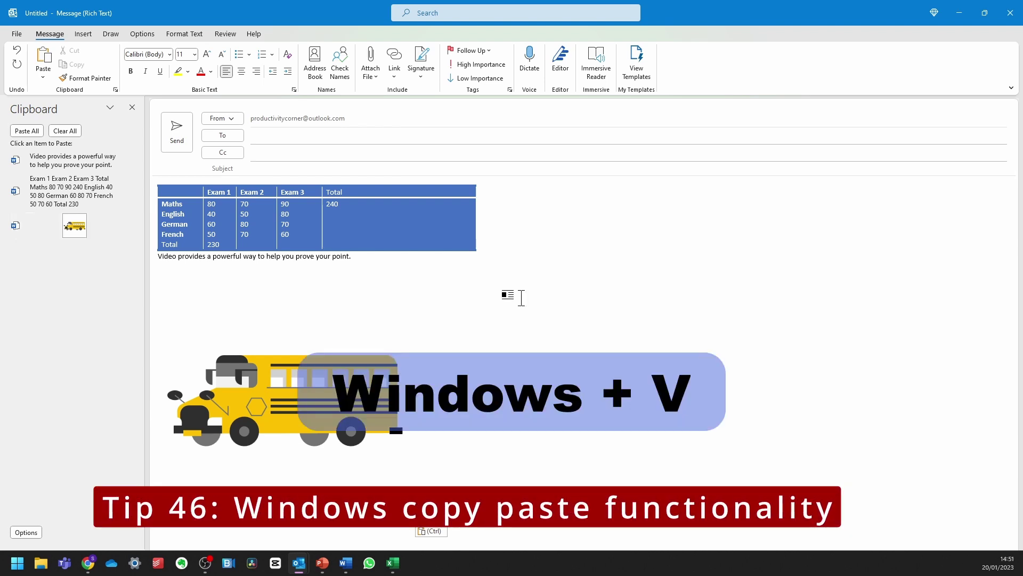
- Paste the Exam table below the bus picture from the Windows+V clipboard history
key("super+v")
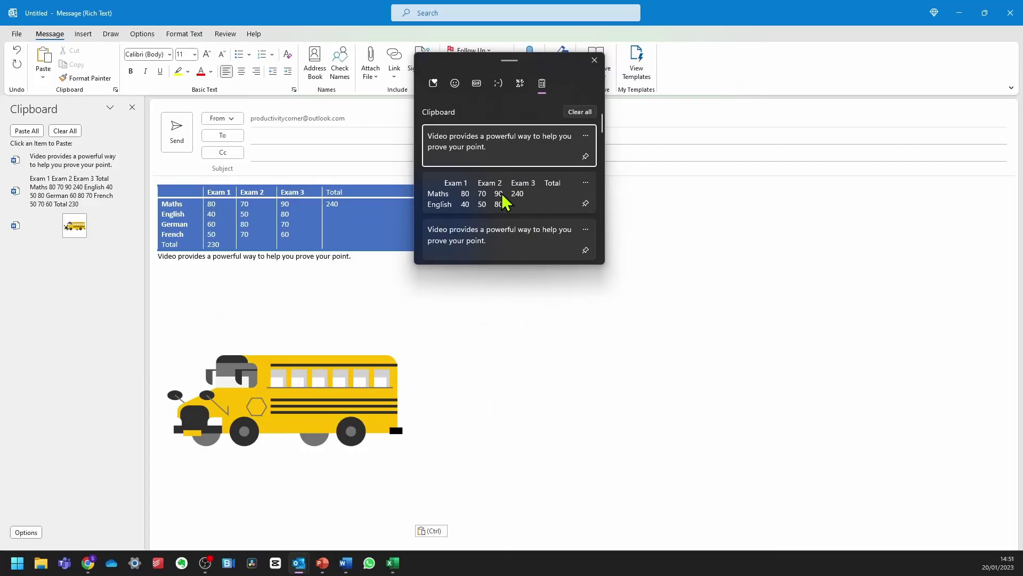
left_click(521, 198)
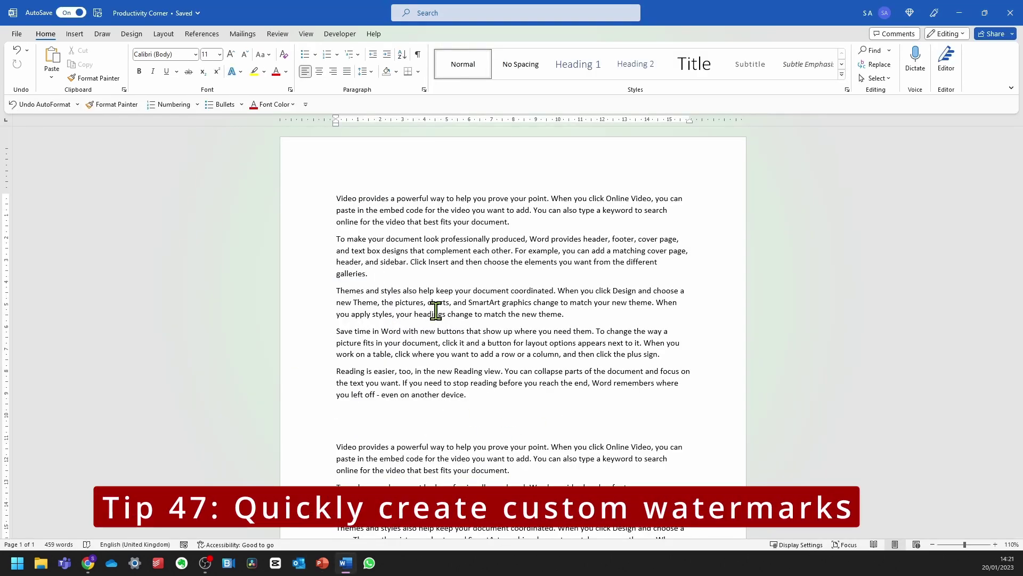
- Add the washed-out PC Logo image as a custom picture watermark
left_click(133, 39)
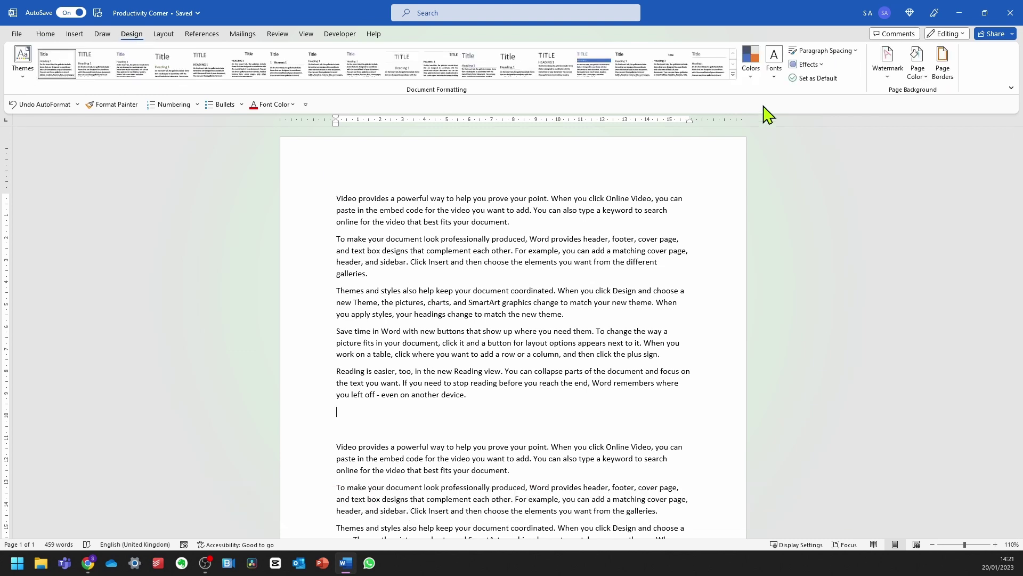
left_click(886, 77)
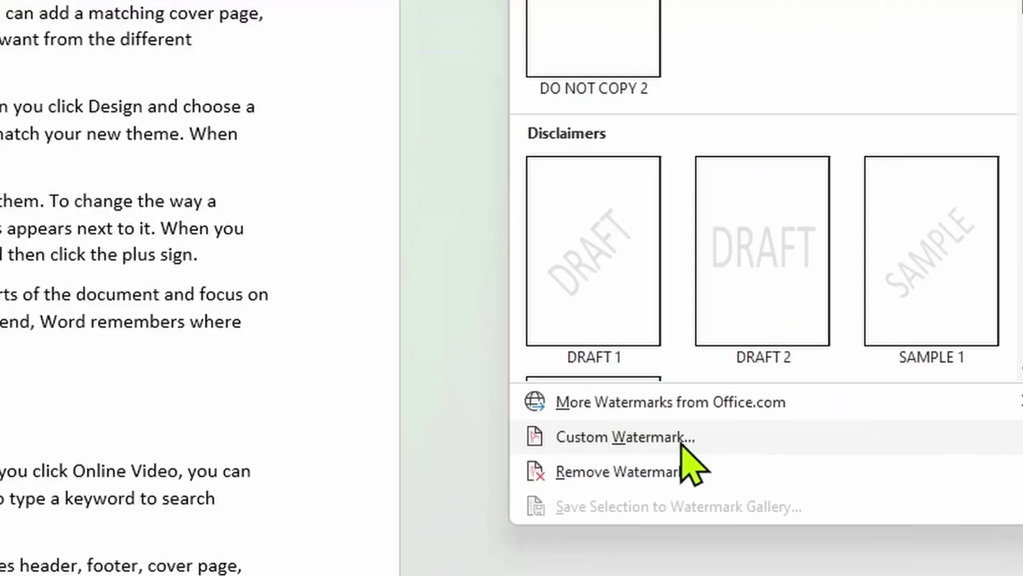
left_click(872, 434)
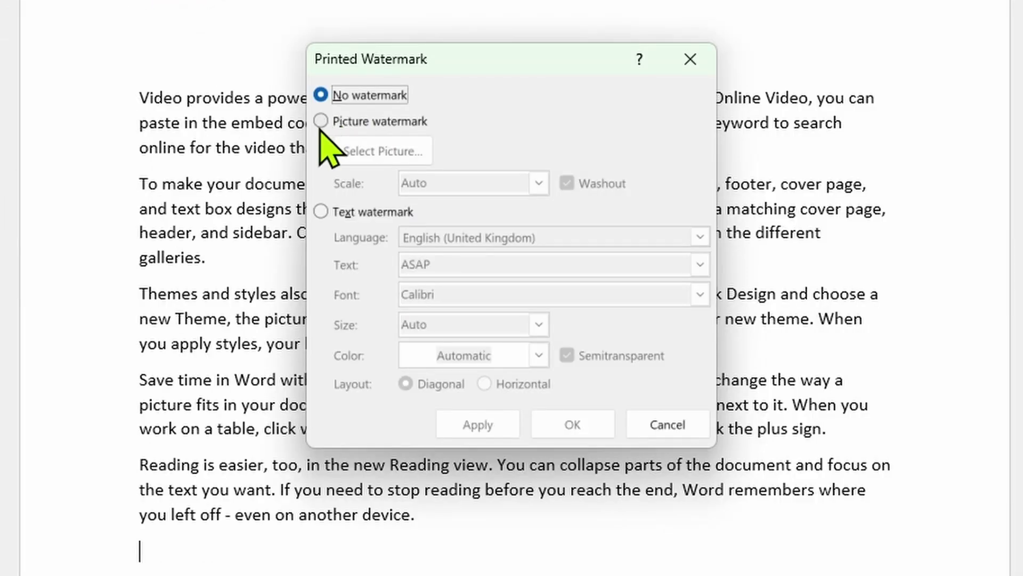
left_click(321, 121)
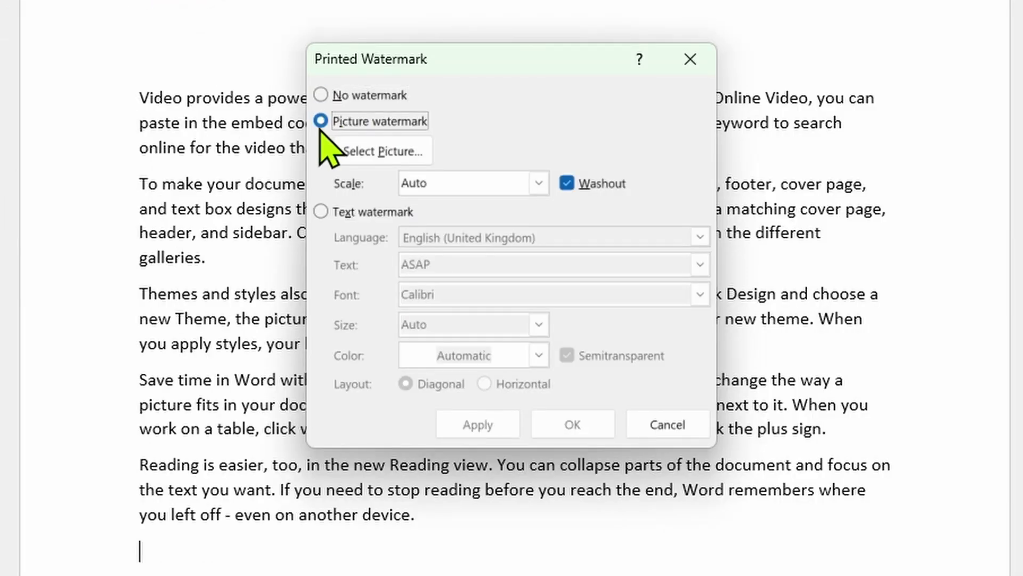
left_click(395, 159)
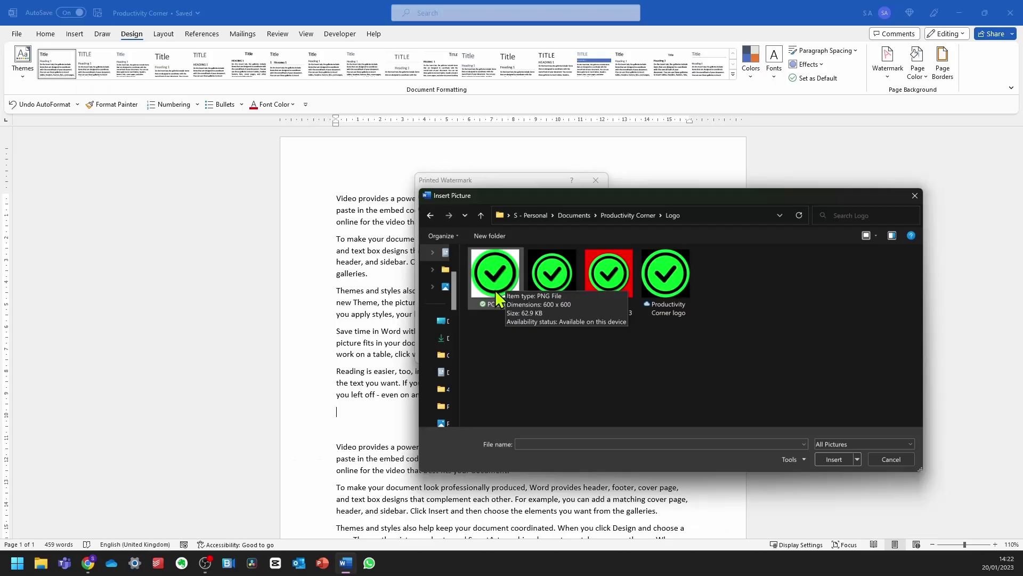
left_click(500, 281)
left_click(834, 459)
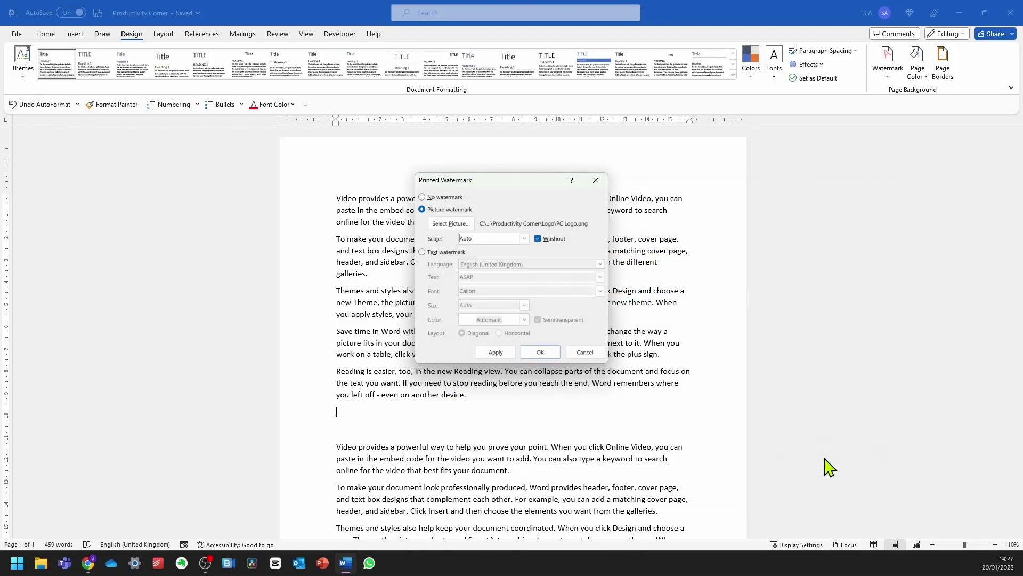
left_click(532, 418)
- Insert a page break after the last paragraph with Ctrl+Enter
scroll(405, 285, "down", 5)
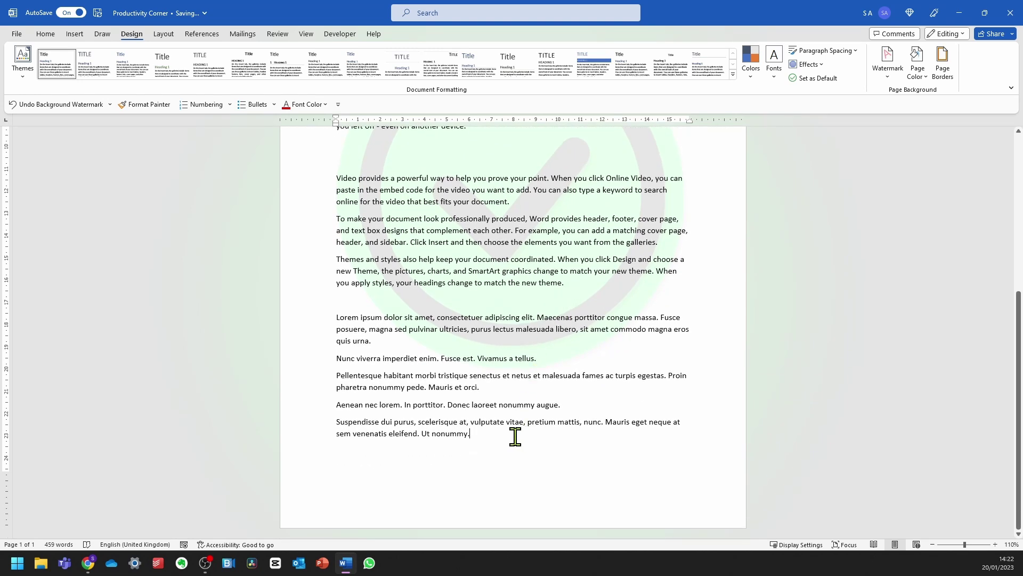
key("ctrl+Return")
scroll(528, 375, "down", 6)
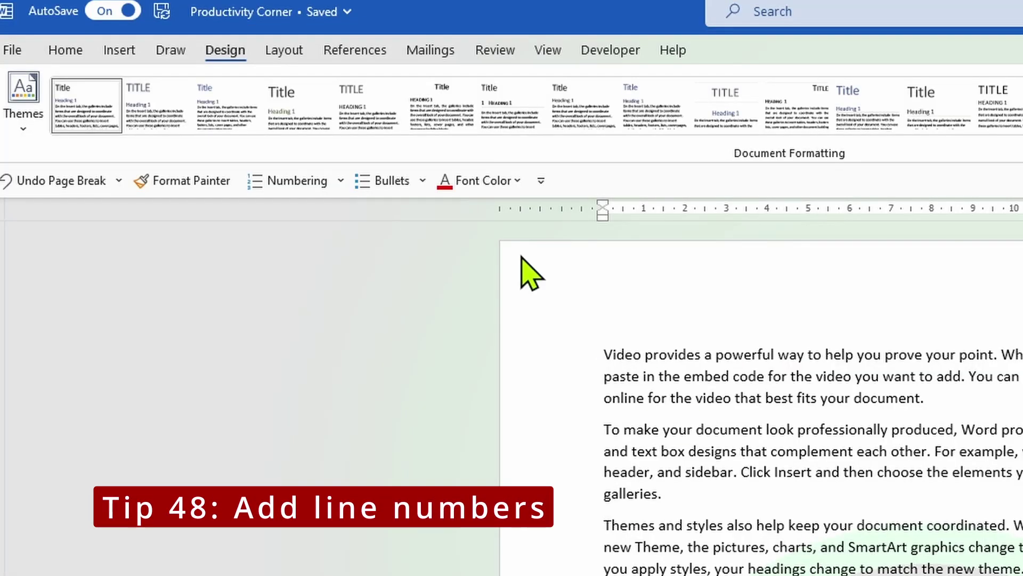
- Turn on Continuous line numbering from the Layout tab's Line Numbers menu
left_click(290, 58)
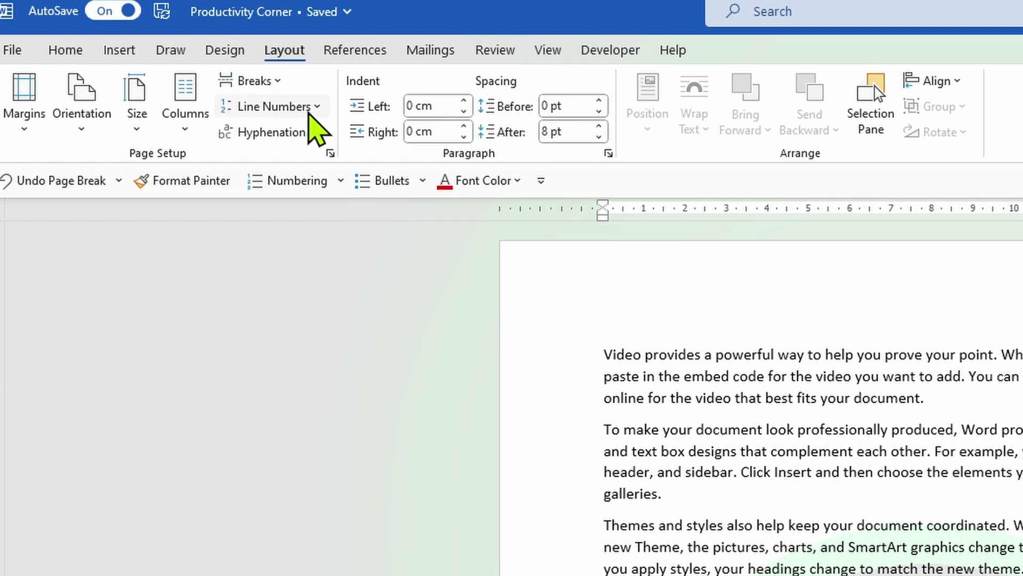
left_click(322, 112)
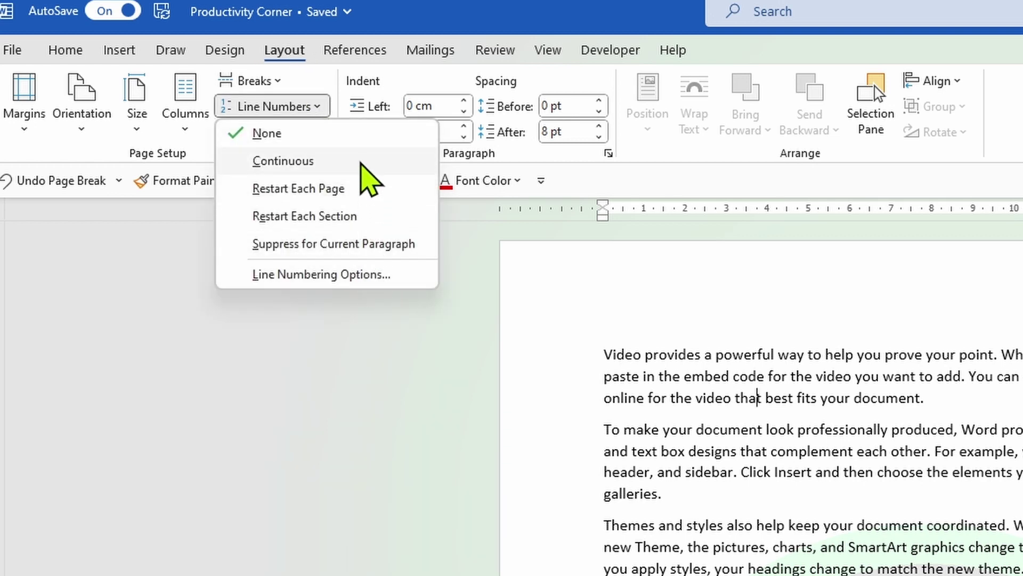
left_click(323, 161)
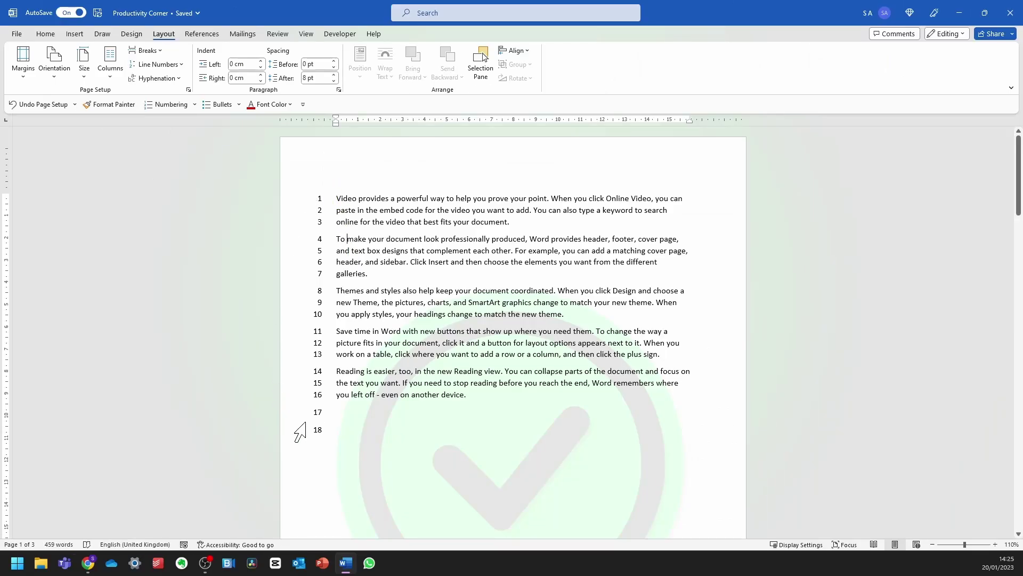
scroll(333, 290, "down", 12)
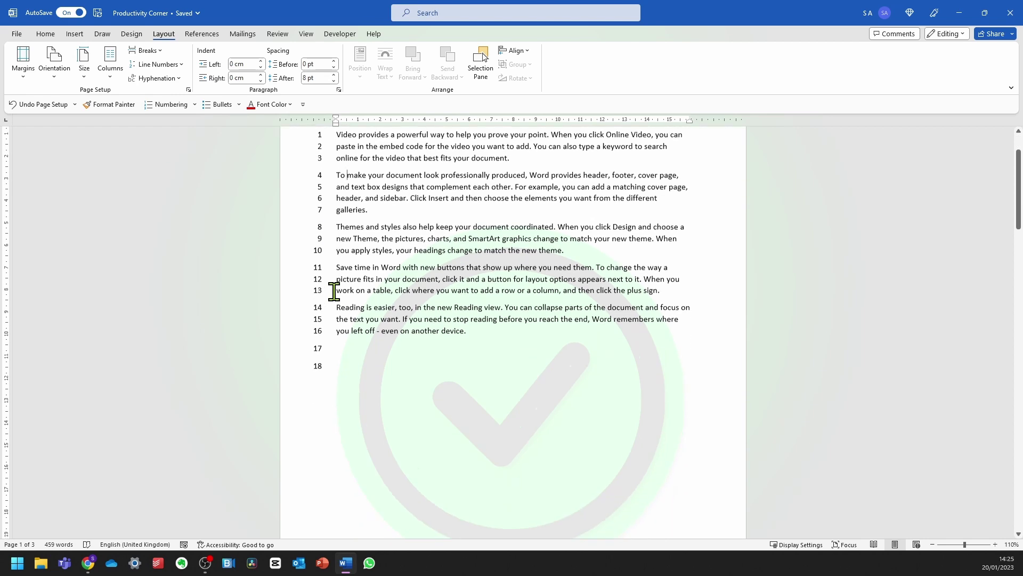
scroll(336, 294, "down", 1)
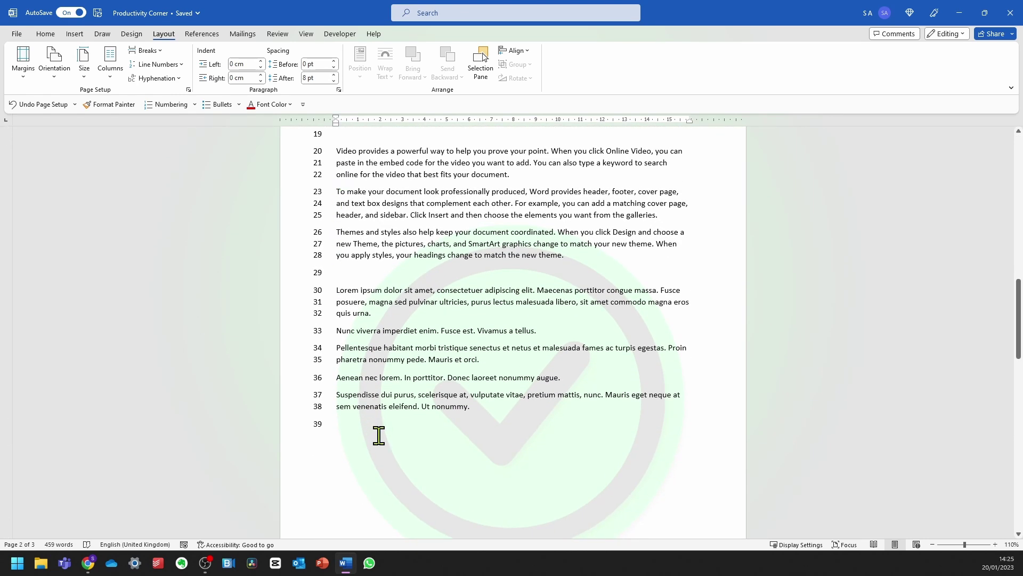
scroll(426, 215, "up", 20)
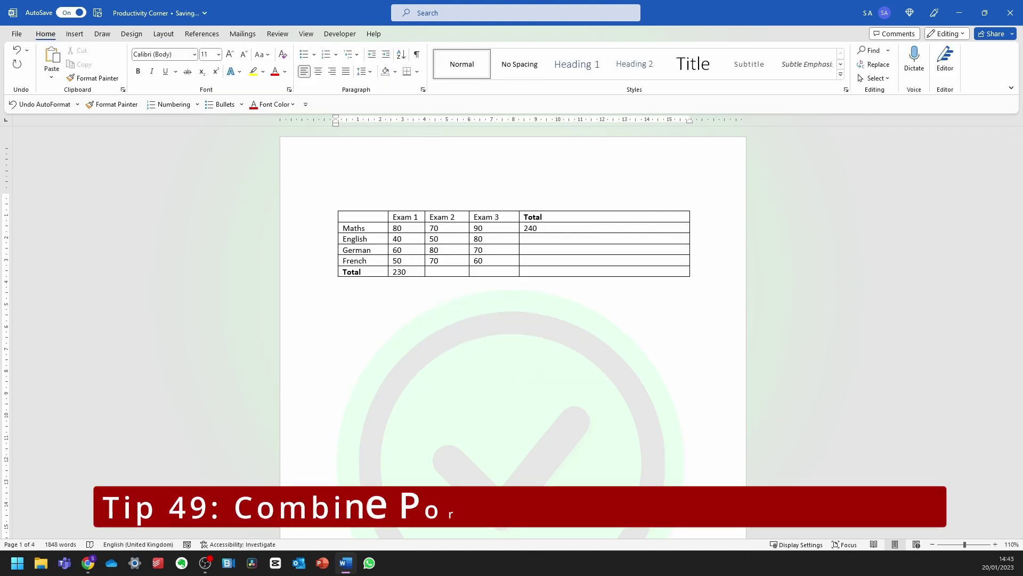
- Insert a Next Page section break before 'Video' on page 2
scroll(1002, 490, "down", 20)
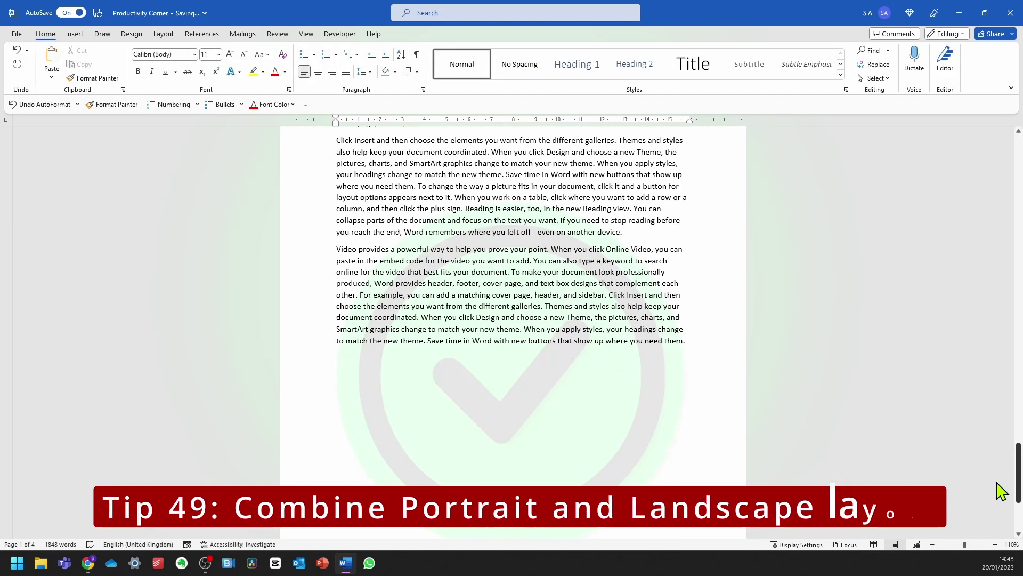
scroll(980, 298, "up", 15)
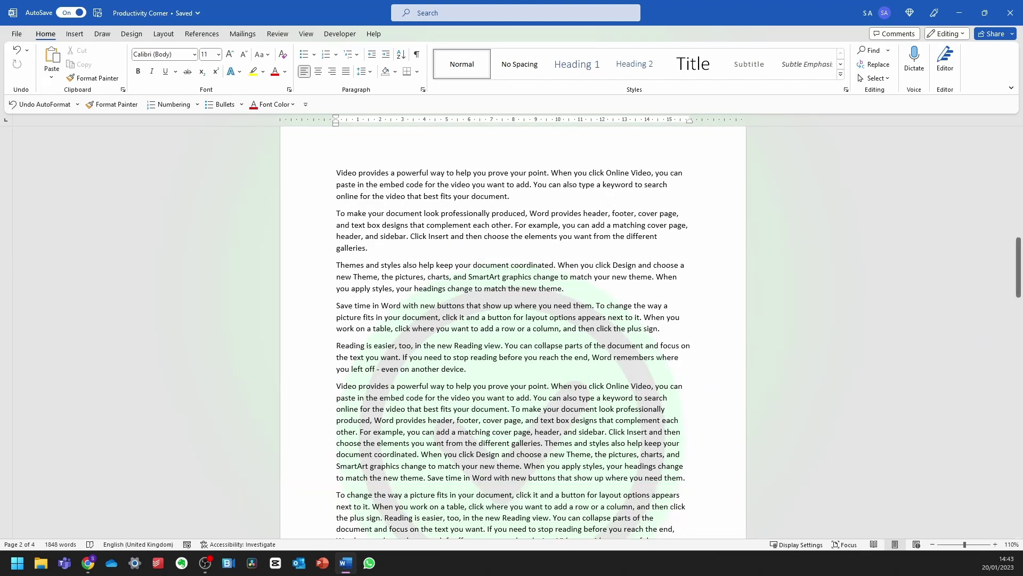
scroll(1015, 261, "up", 5)
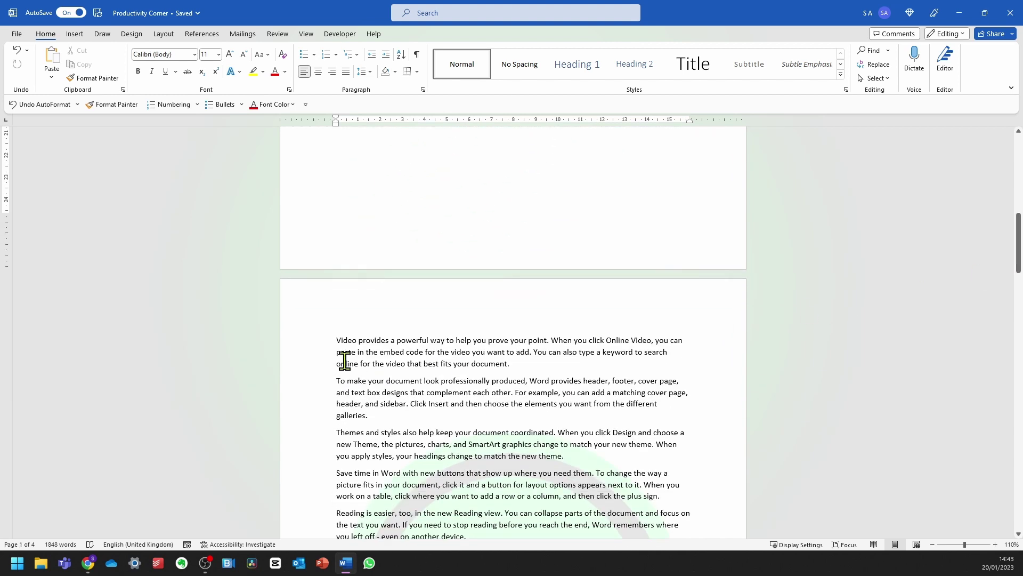
left_click(337, 342)
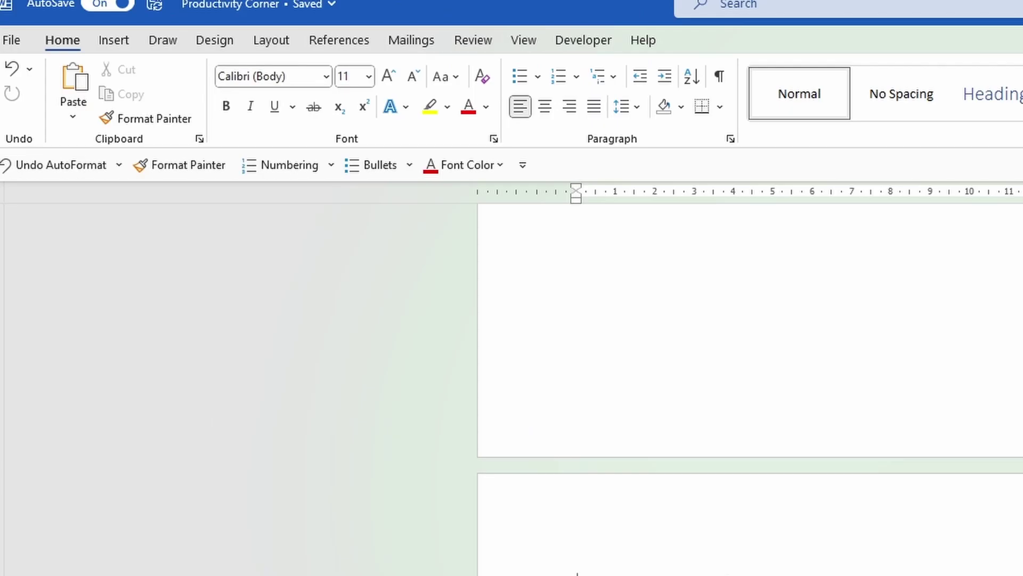
left_click(271, 41)
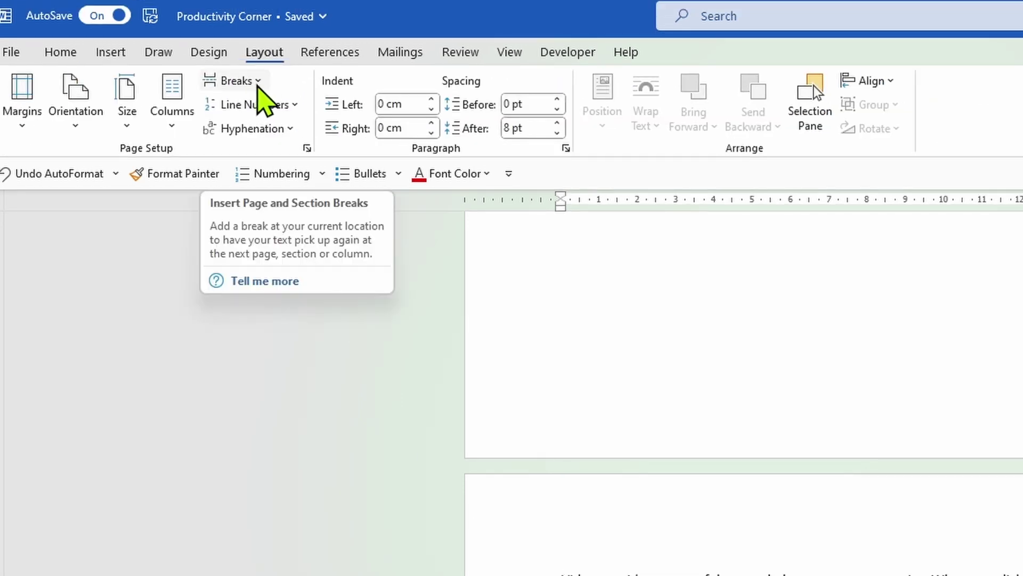
left_click(258, 86)
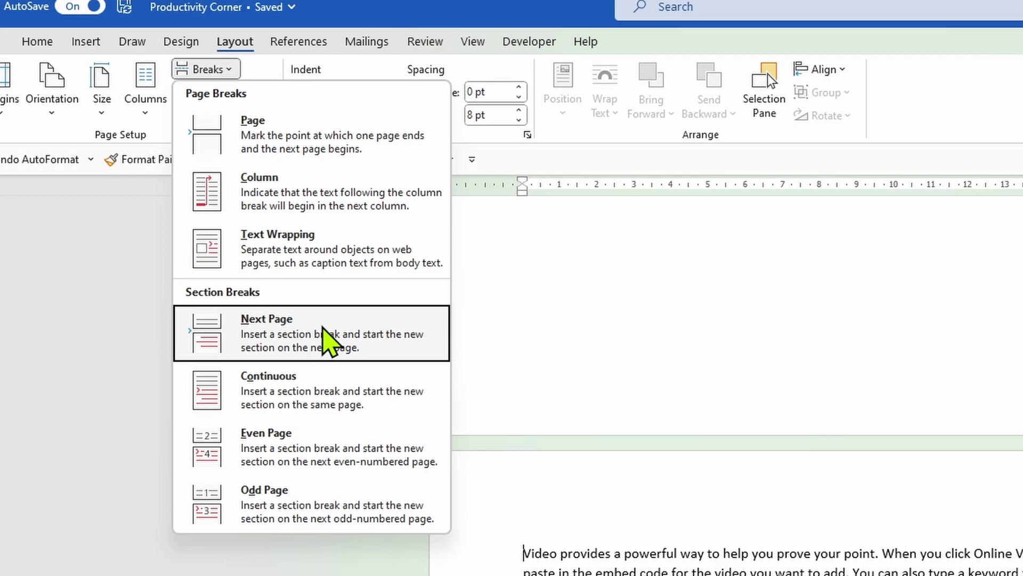
left_click(322, 328)
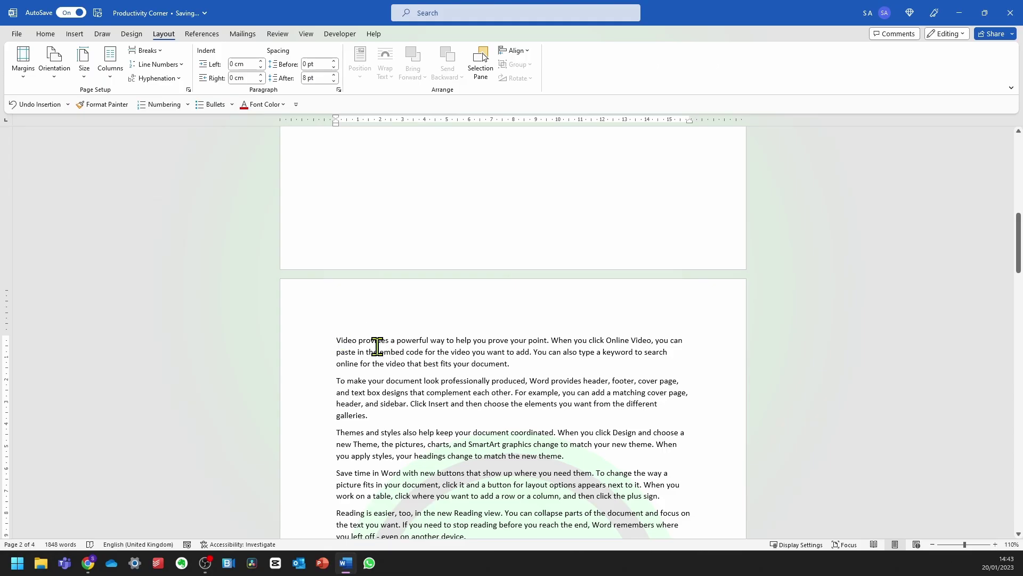
- Insert a second Next Page section break before the later 'Video' paragraph and delete extra content so the text reflows
scroll(377, 347, "down", 5)
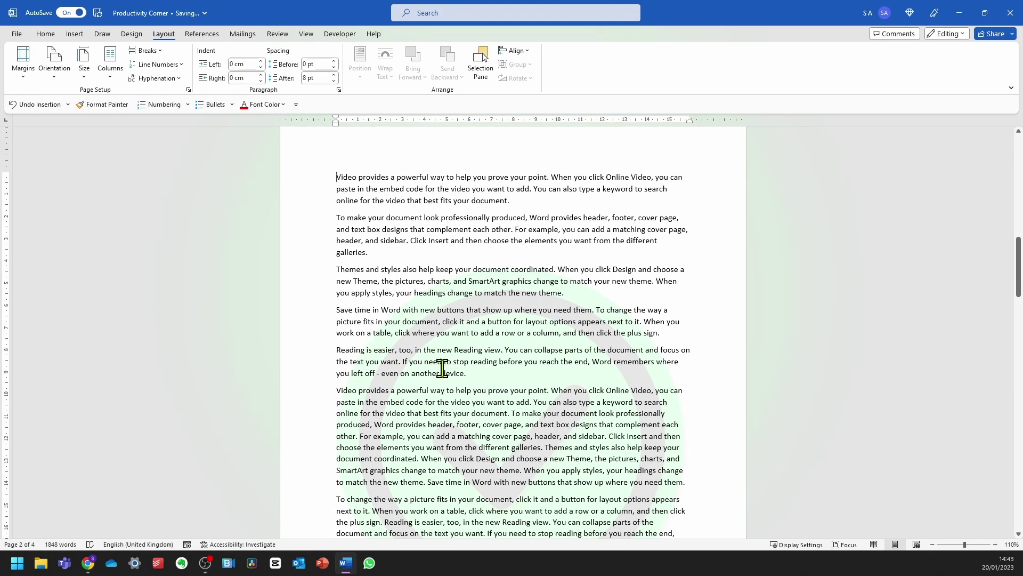
scroll(443, 367, "down", 5)
scroll(442, 365, "down", 10)
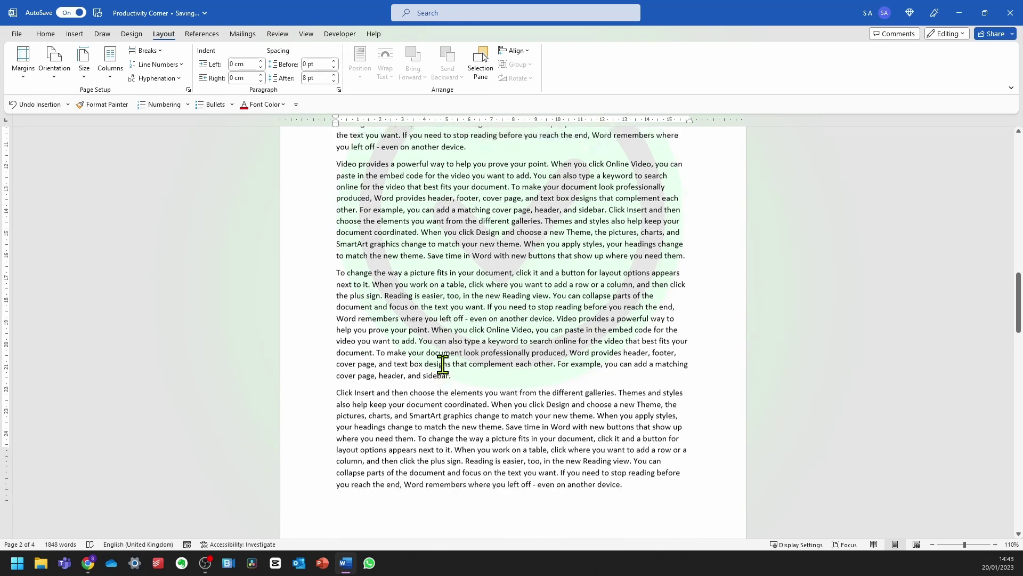
left_click(339, 332)
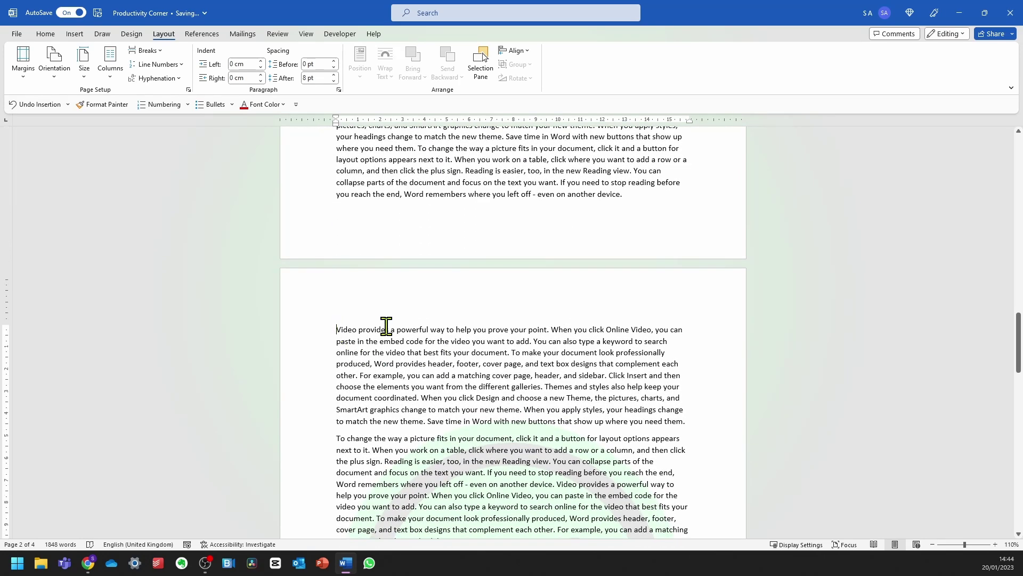
left_click(160, 52)
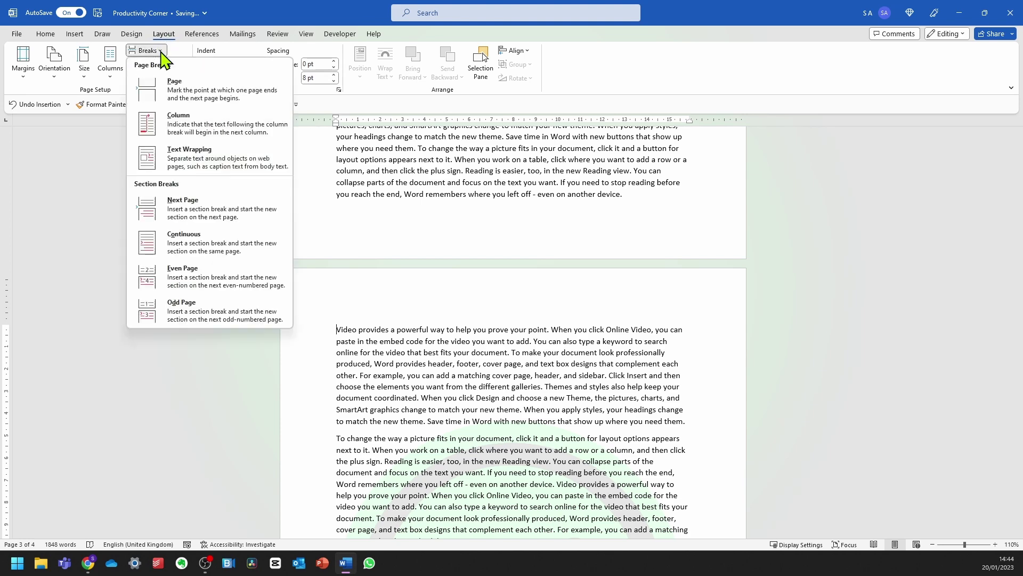
left_click(230, 213)
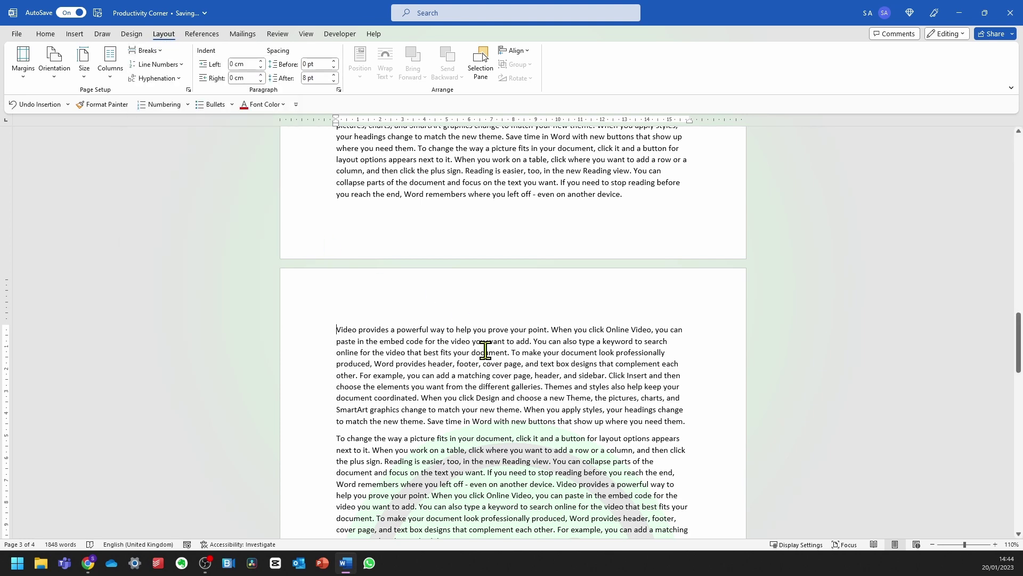
scroll(485, 350, "up", 10)
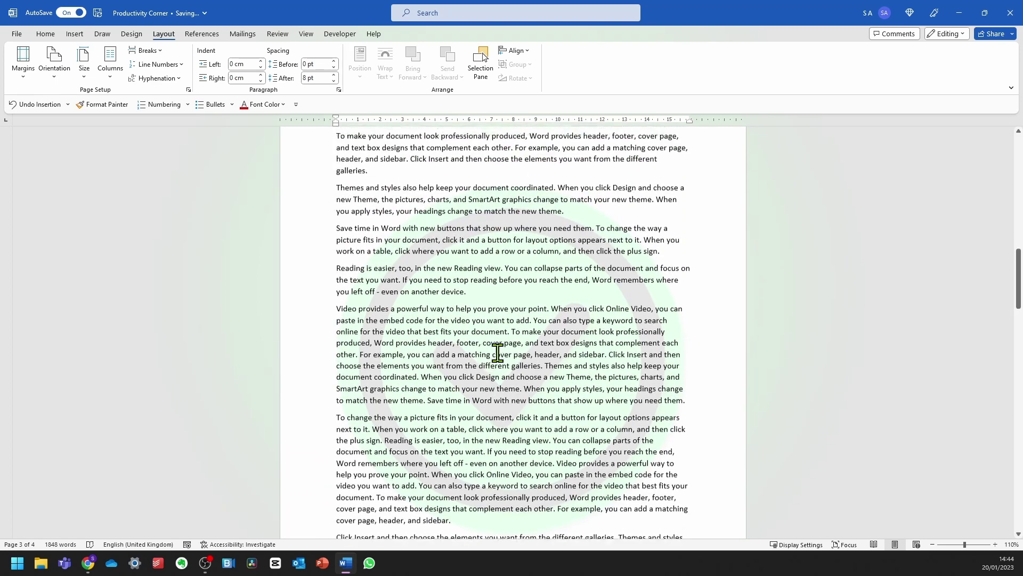
key("Delete")
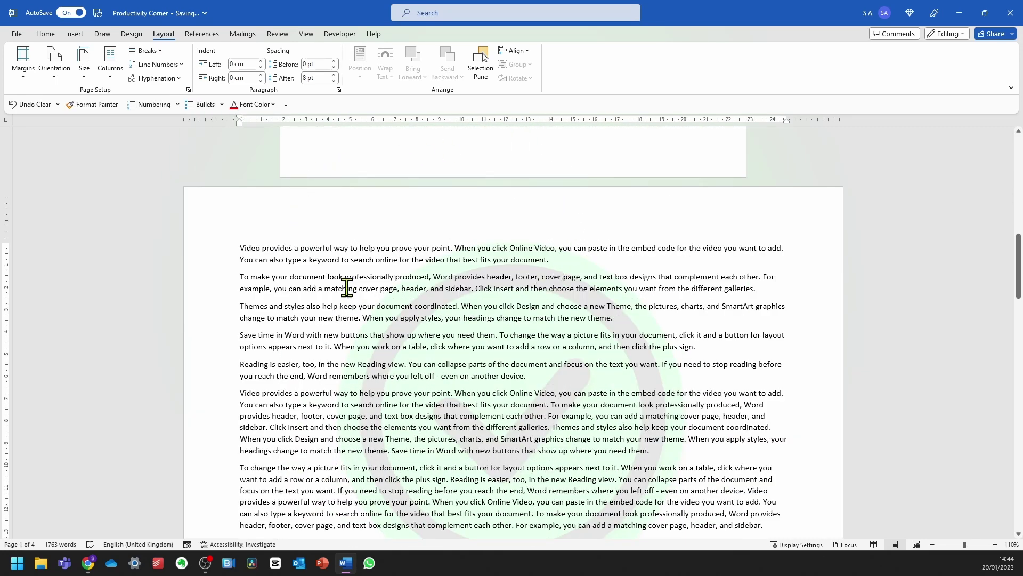
scroll(593, 240, "up", 4)
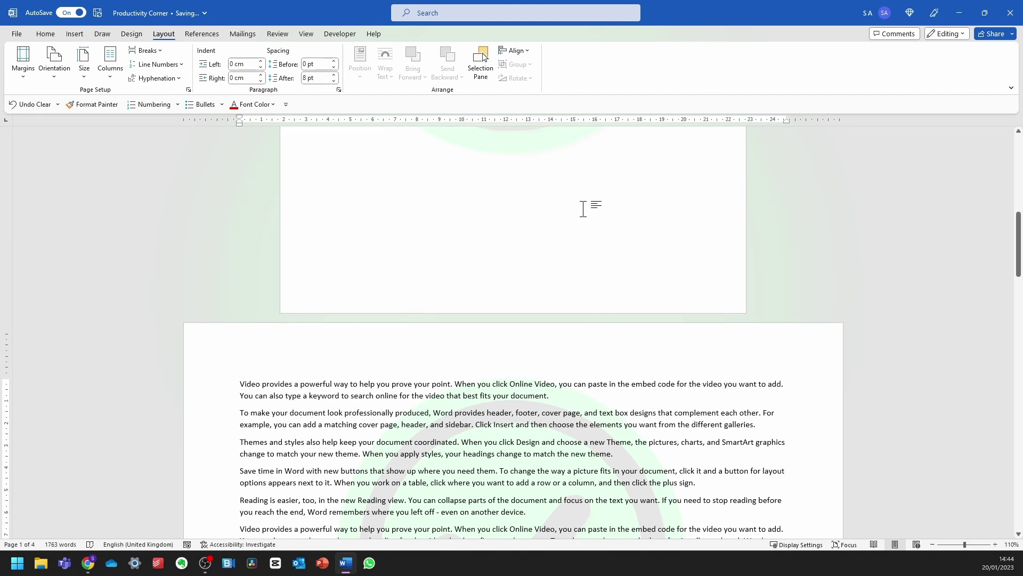
scroll(566, 214, "down", 12)
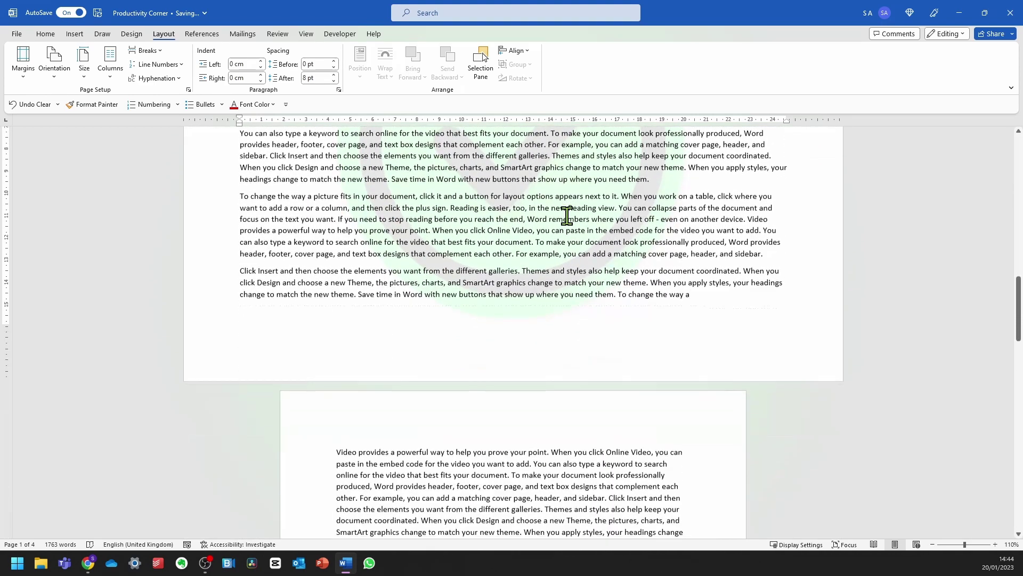
scroll(579, 457, "down", 4)
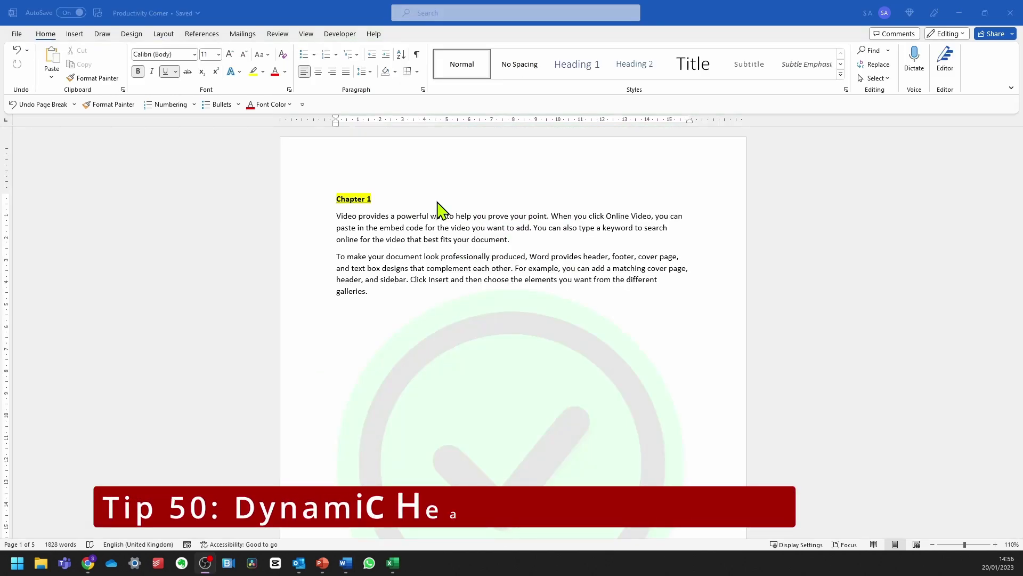
- Apply the Heading 1 style to the Chapter 1 title and the next chapter title
left_click(389, 209)
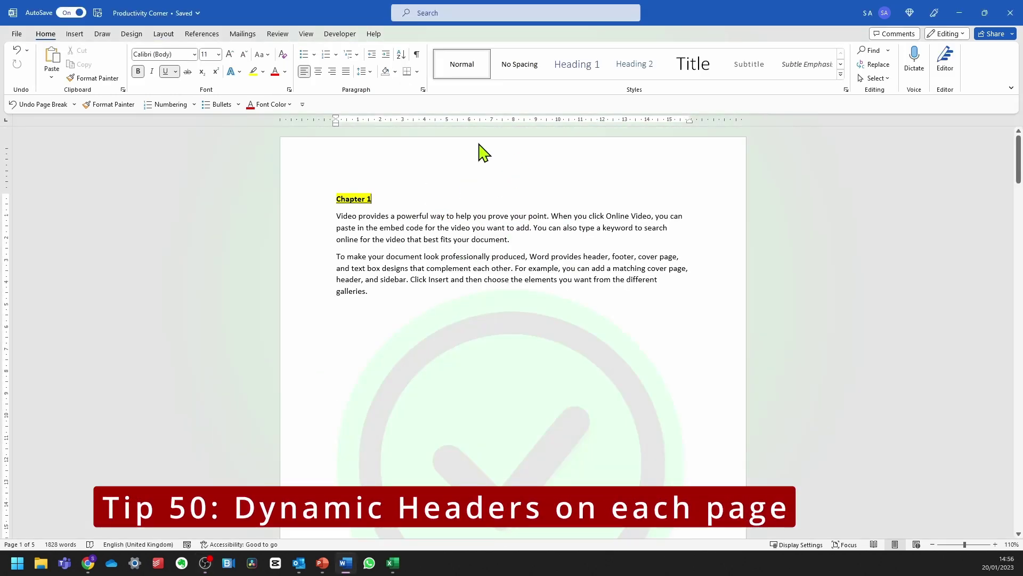
left_click_drag(383, 200, 337, 198)
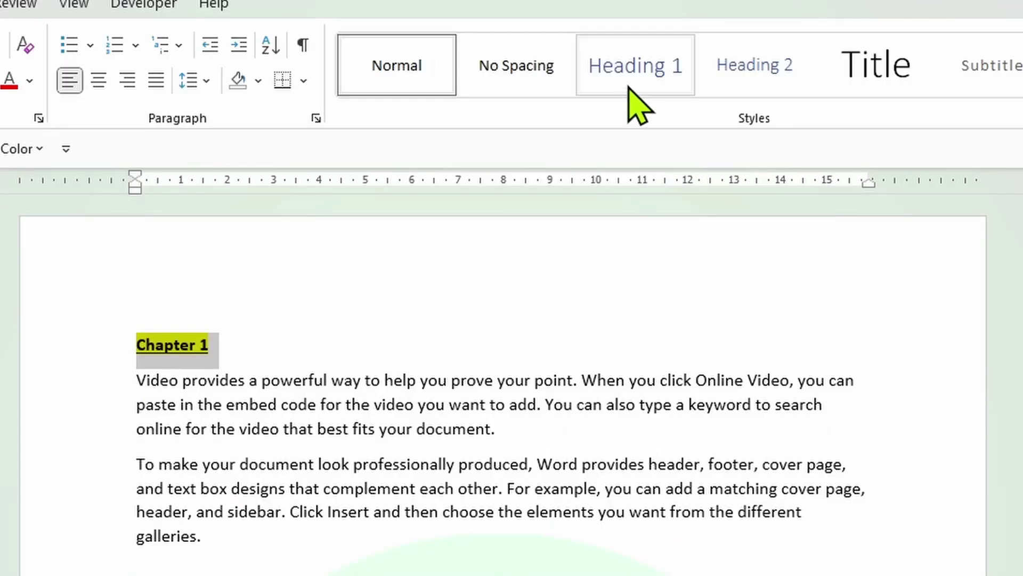
left_click(580, 74)
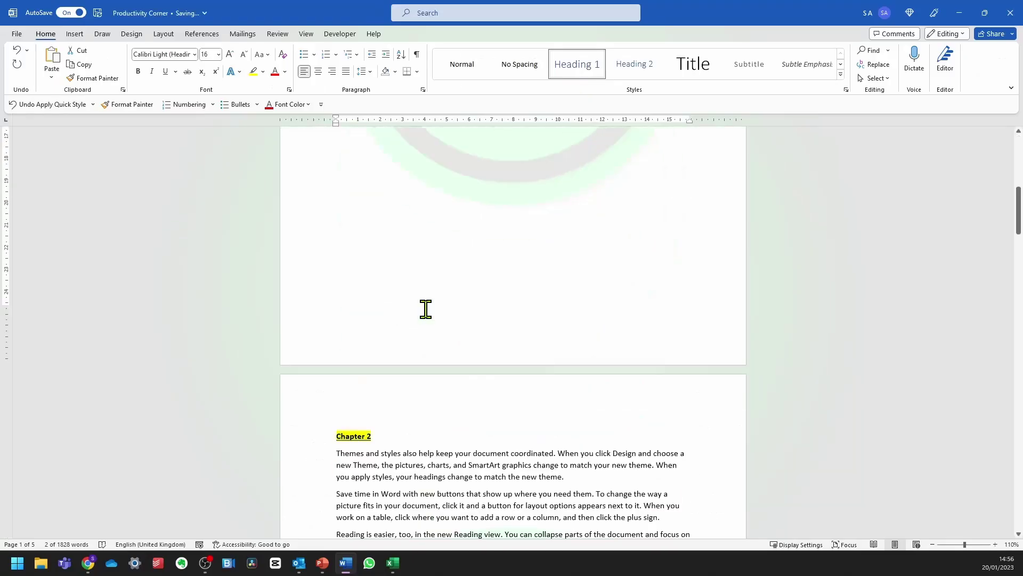
scroll(422, 308, "down", 10)
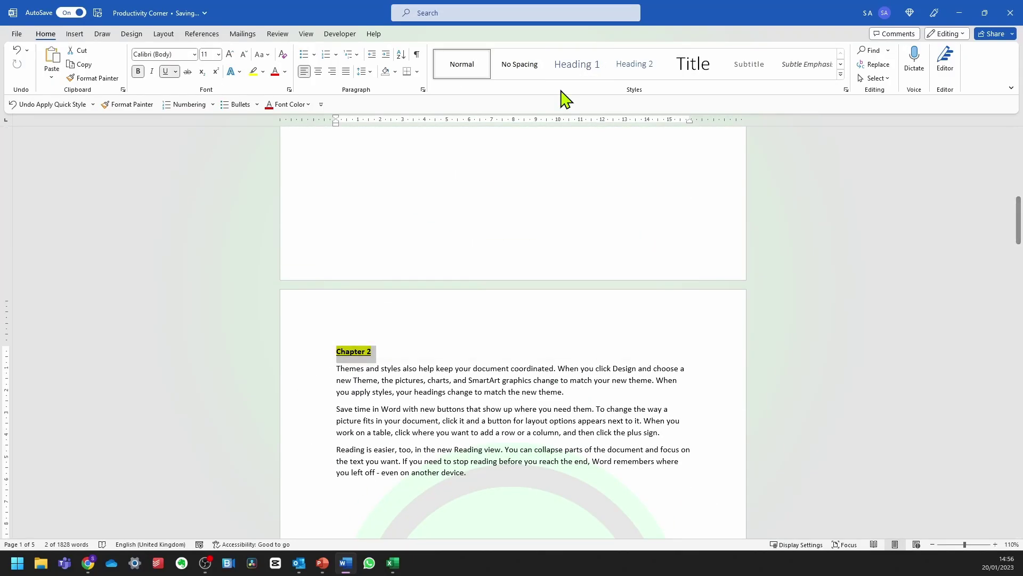
left_click(586, 73)
scroll(497, 282, "up", 10)
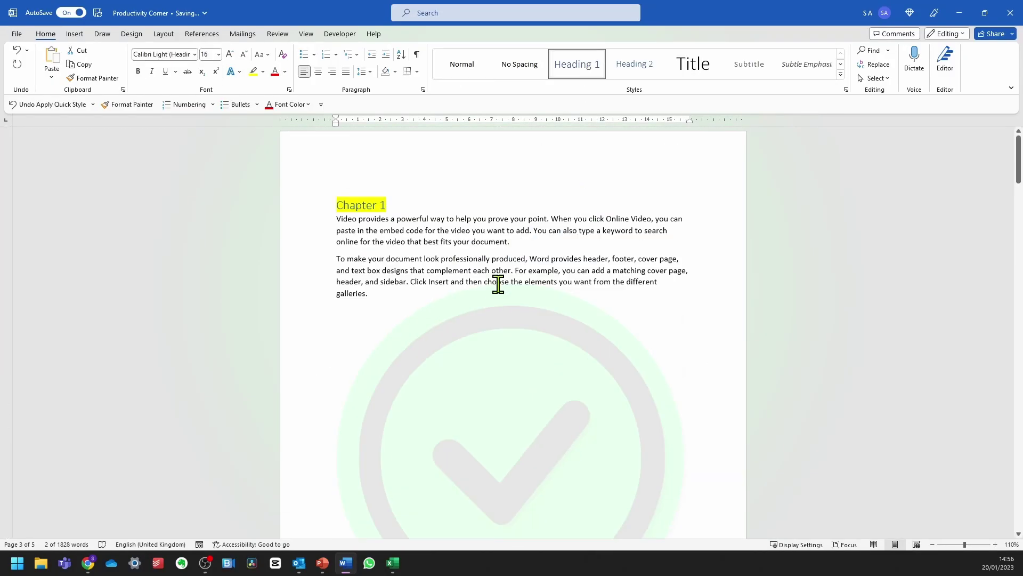
double_click(365, 170)
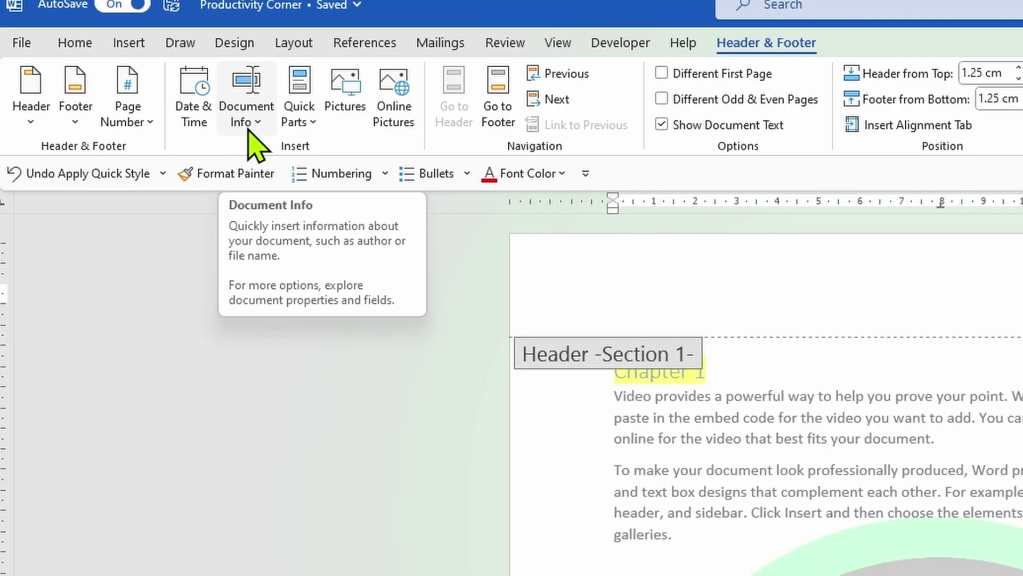
- Insert a StyleRef field for Heading 1 in the header so it reads 'Chapter 1'
left_click(173, 101)
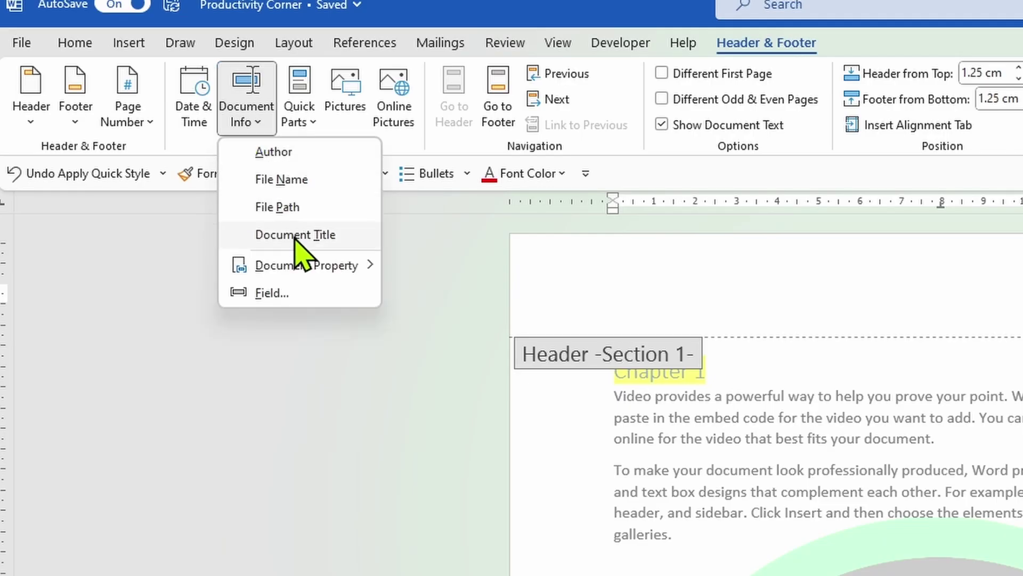
left_click(301, 294)
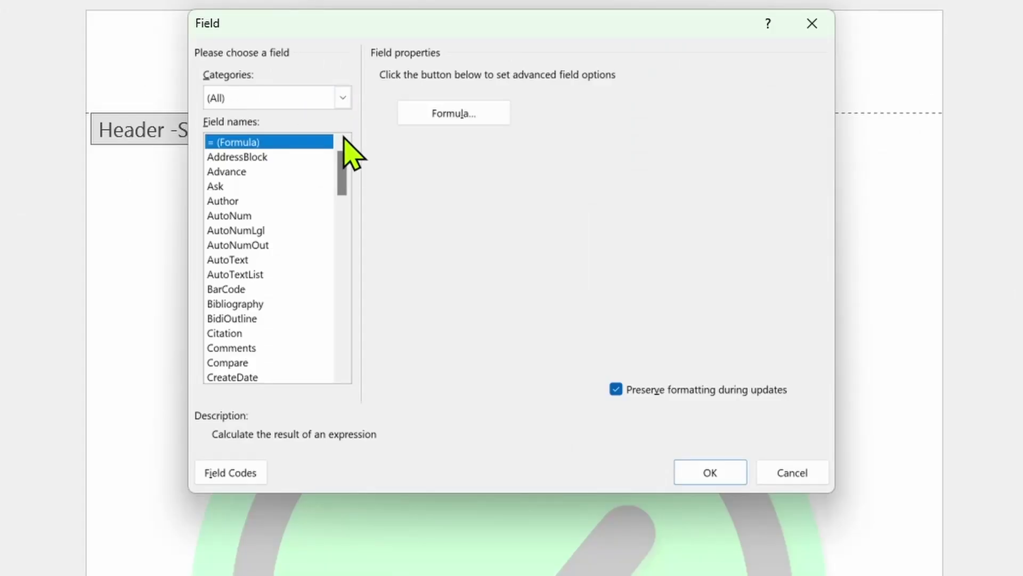
left_click_drag(350, 166, 352, 342)
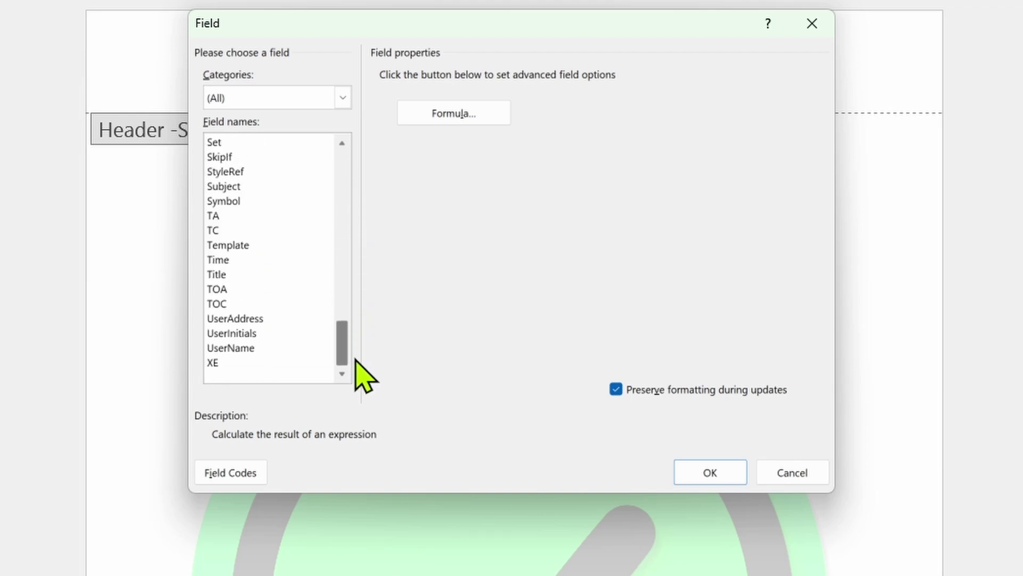
left_click(237, 172)
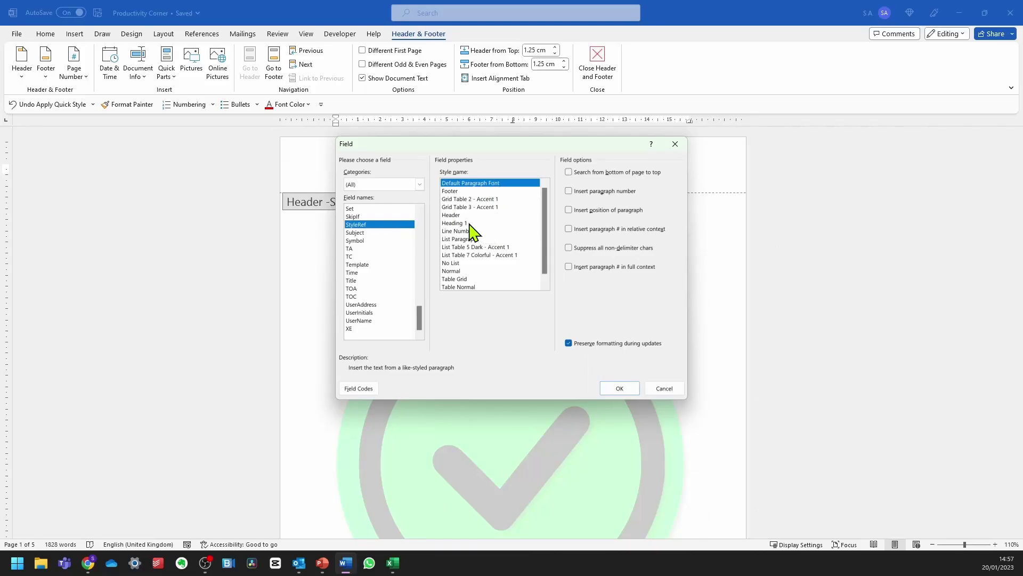
left_click(464, 223)
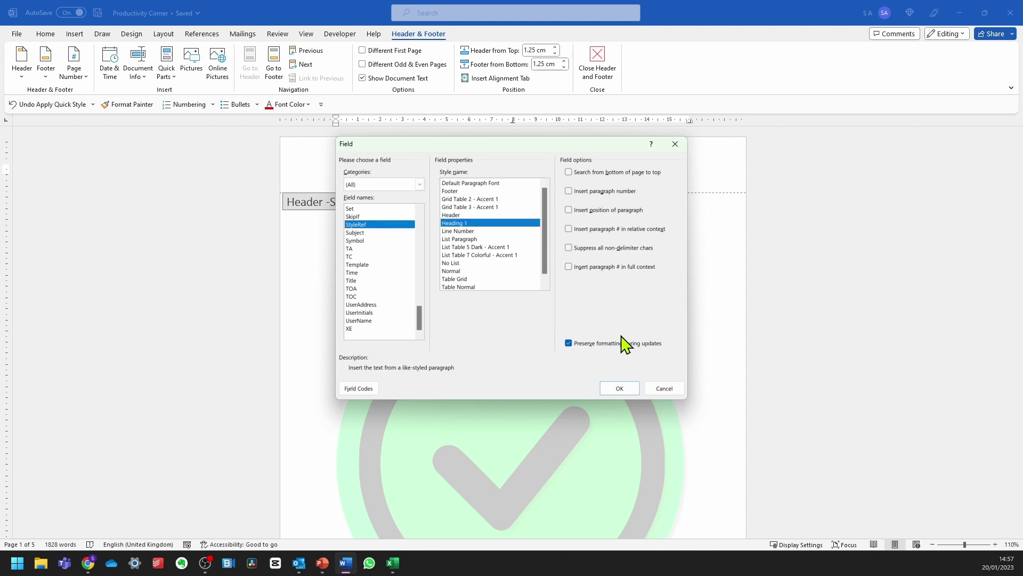
left_click(614, 391)
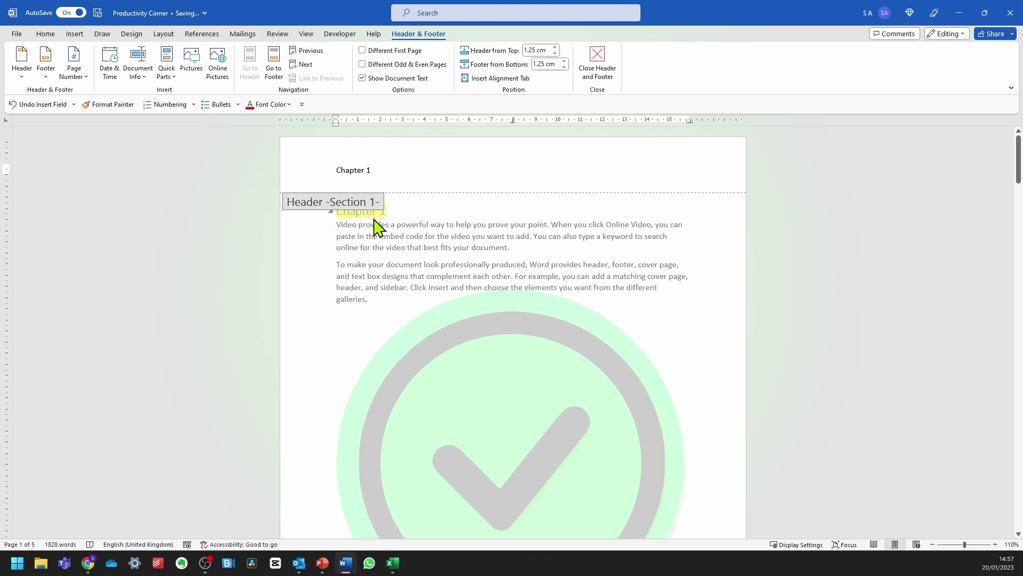
- Change the third chapter heading to 'Chapter 10000' and reopen its header to check the update
double_click(421, 236)
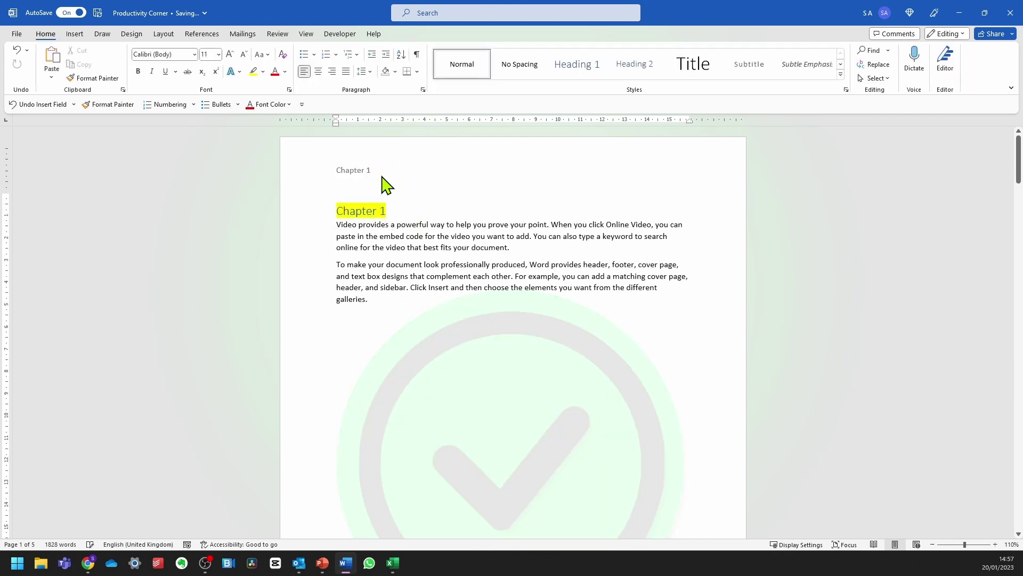
scroll(385, 177, "down", 6)
scroll(385, 177, "down", 5)
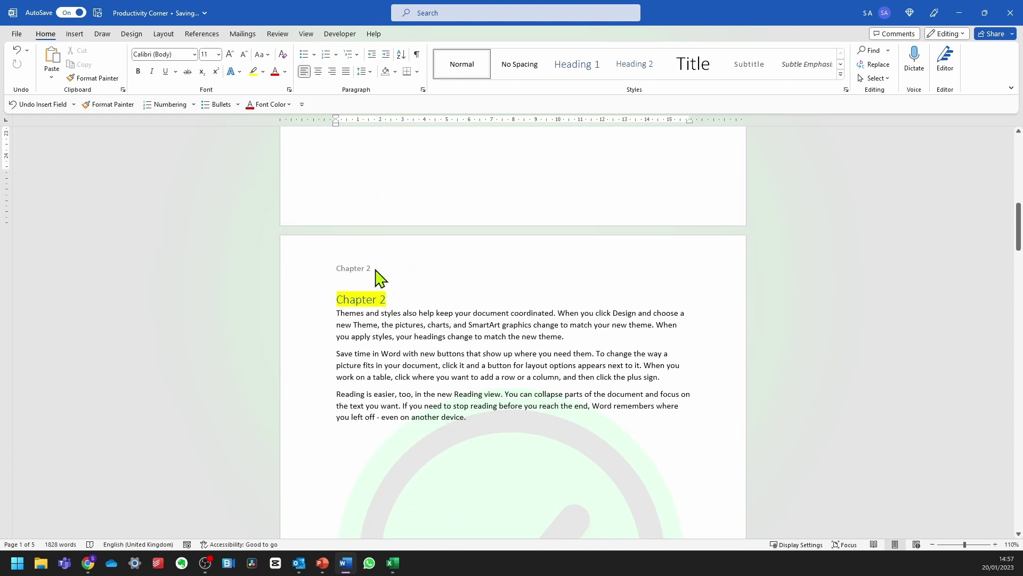
scroll(380, 278, "down", 14)
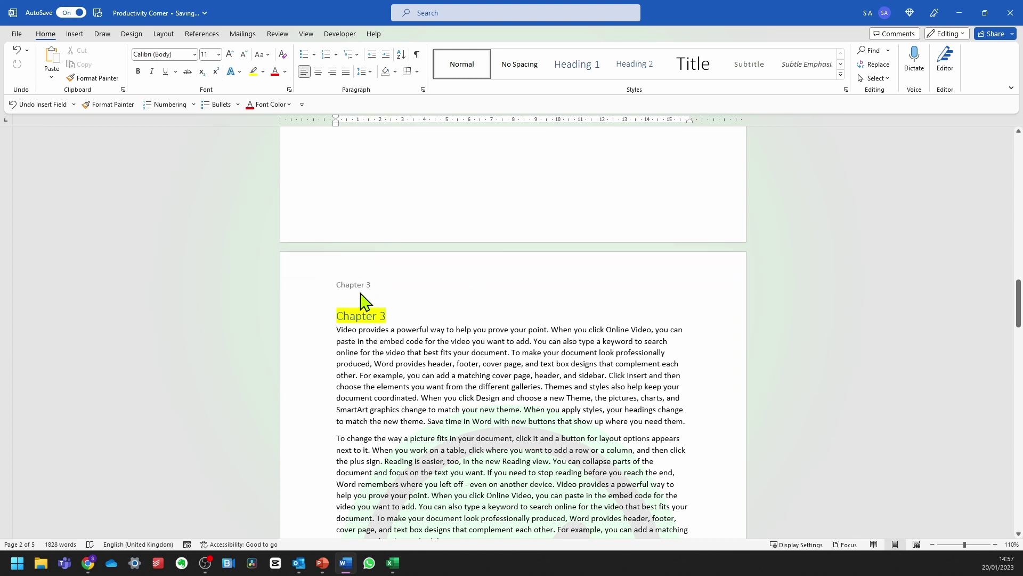
left_click(384, 316)
type("10000")
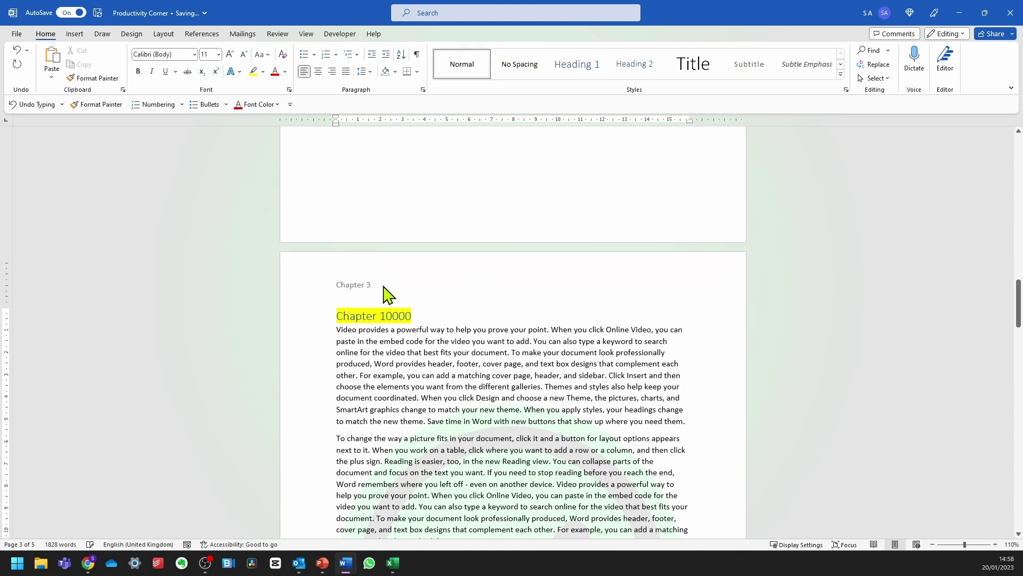
double_click(368, 286)
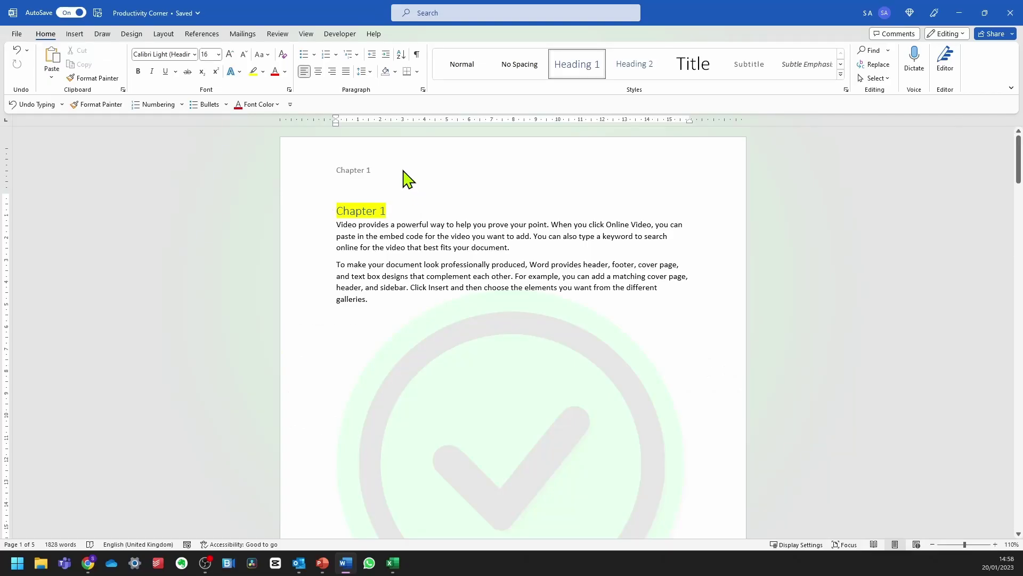
- Insert a right-aligned alignment tab, relative to the margin, after 'Chapter 1' in the header
double_click(403, 171)
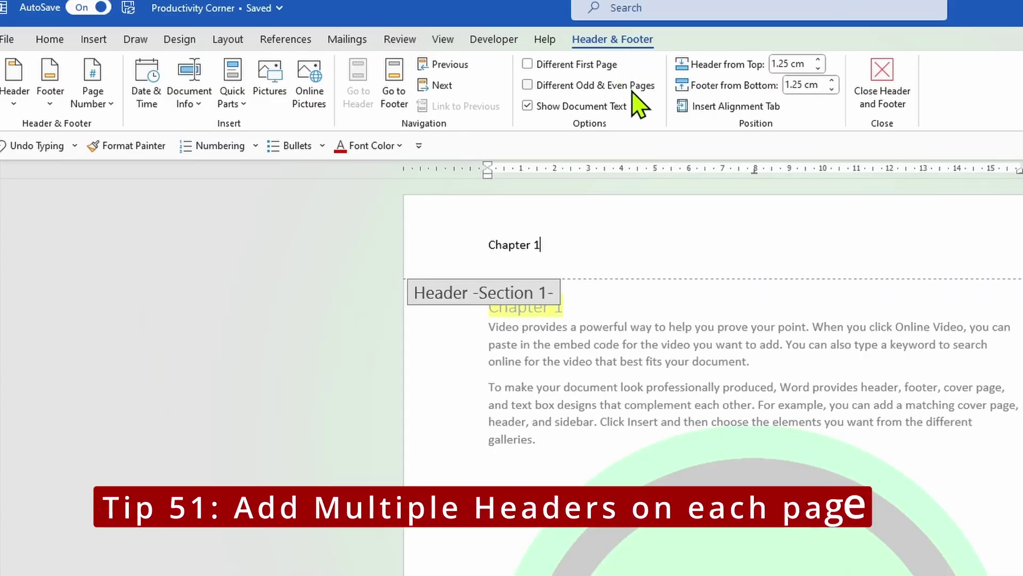
left_click(728, 110)
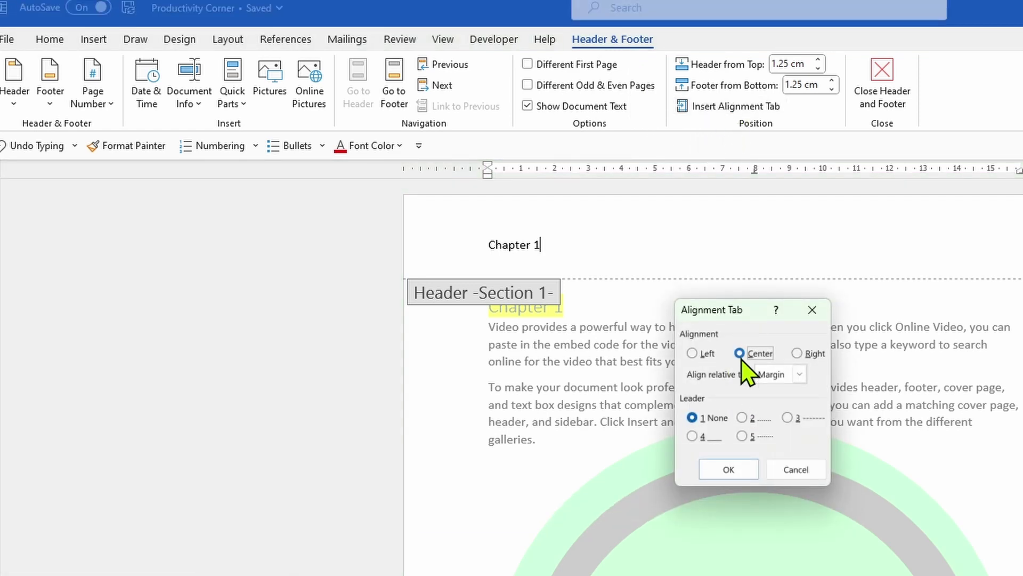
left_click(803, 355)
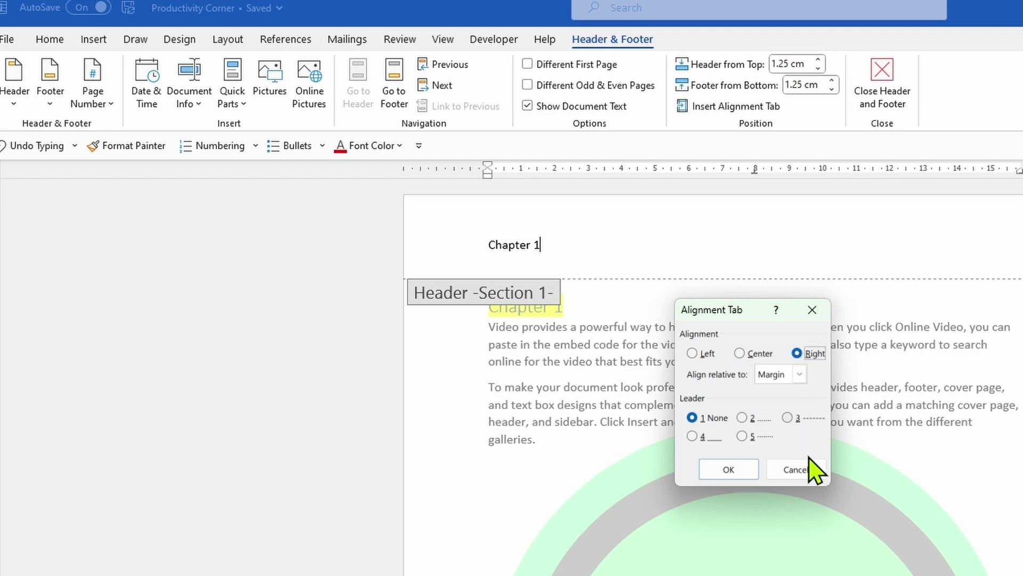
left_click(736, 469)
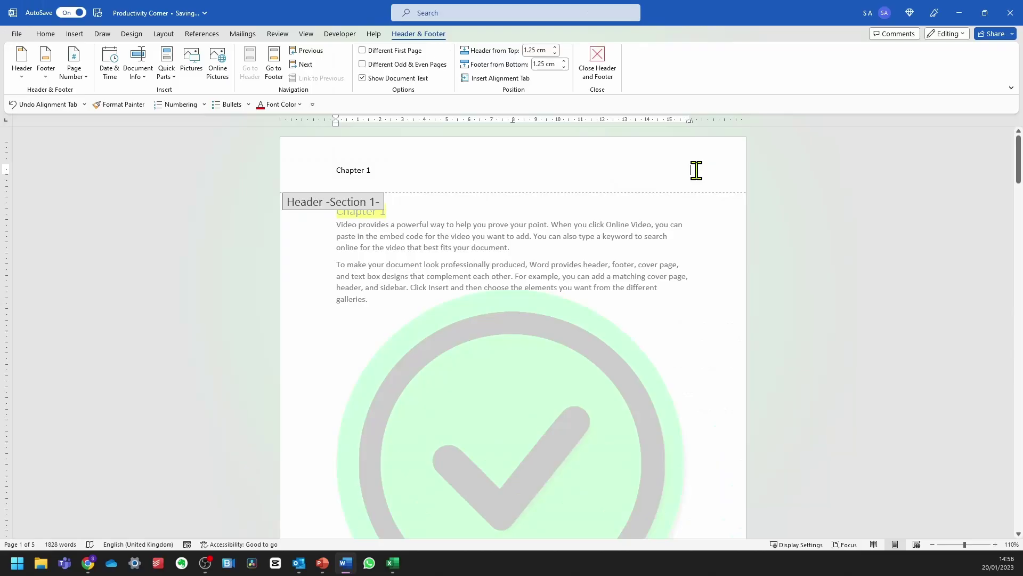
- Insert an Accent Bar 2 'Page | 1' number at the header's current position, then close the header
left_click(85, 78)
mouse_move(105, 139)
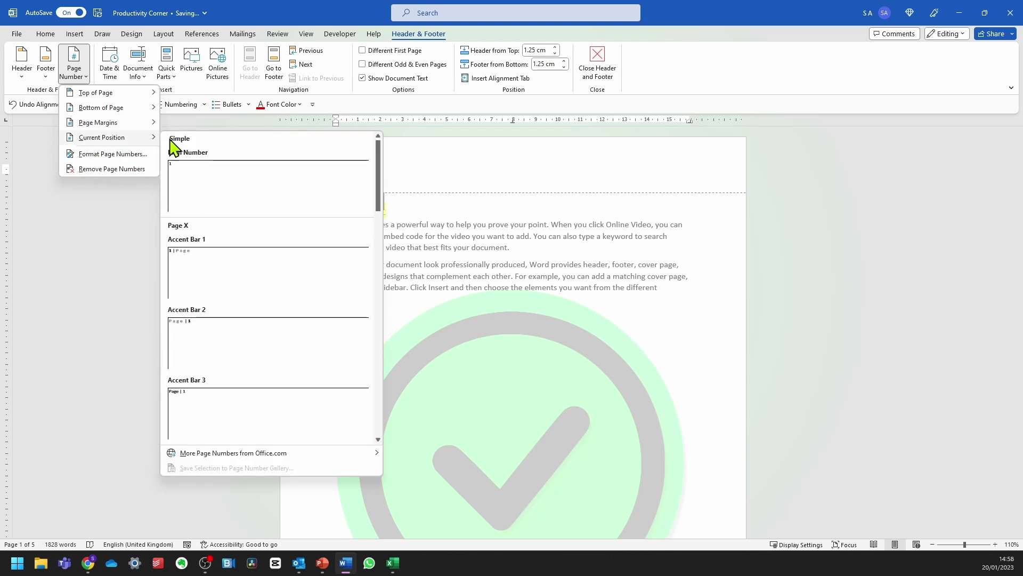
scroll(259, 347, "down", 5)
scroll(259, 353, "down", 5)
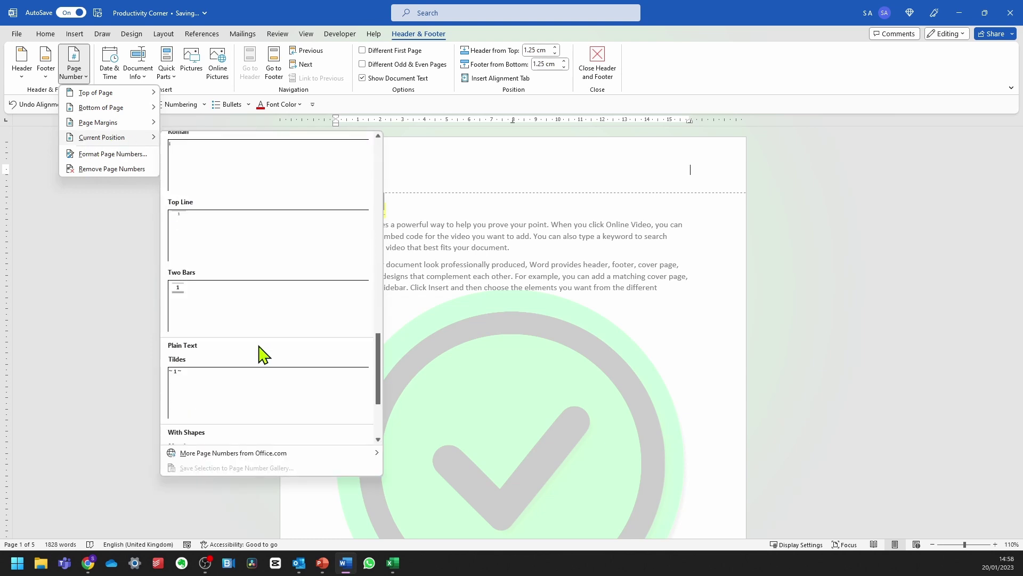
scroll(259, 353, "down", 3)
scroll(259, 353, "up", 10)
scroll(259, 353, "up", 3)
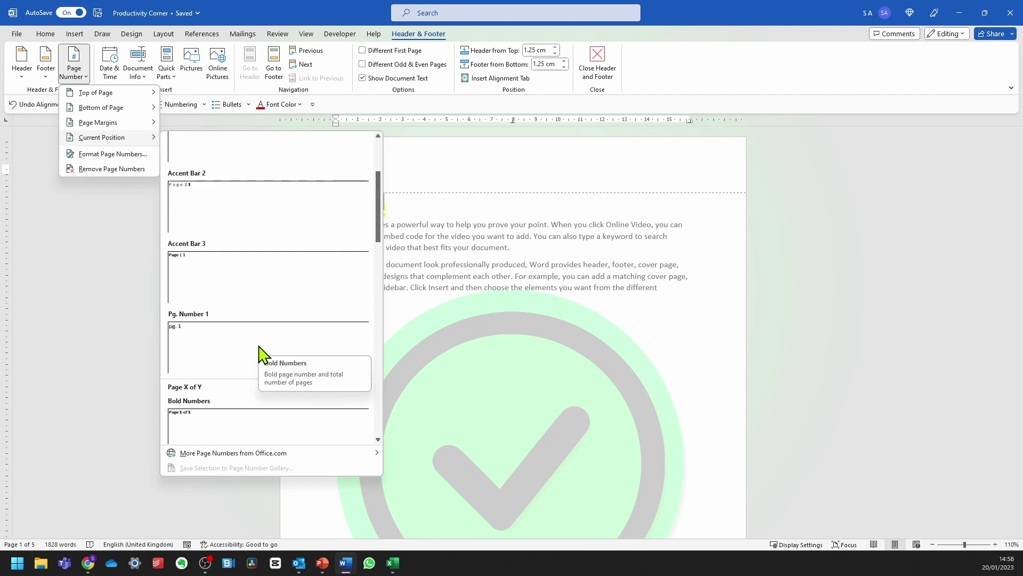
left_click(210, 210)
double_click(567, 231)
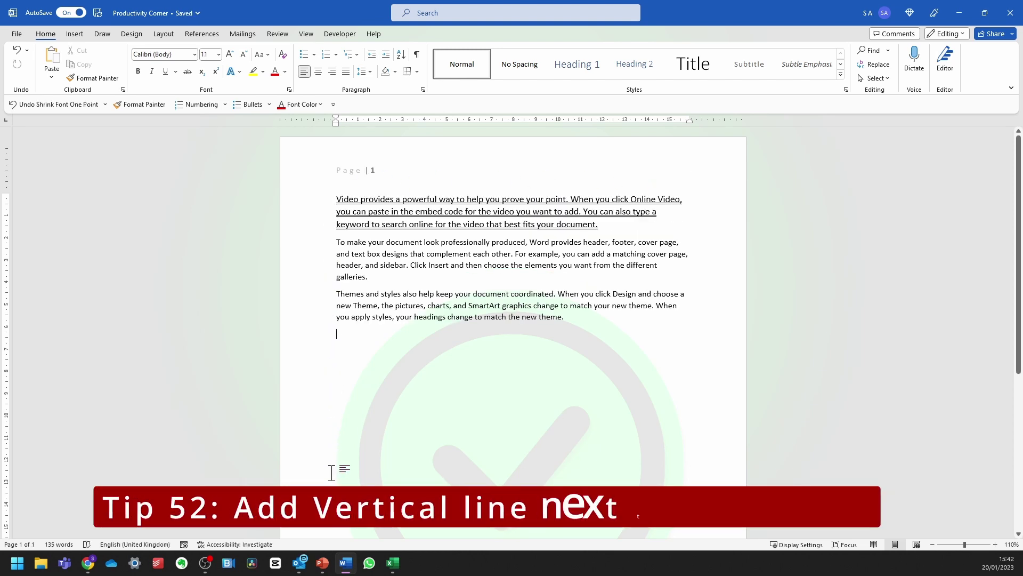
- At the document's end, choose a Custom red paragraph border in Borders and Shading
left_click(419, 290)
key("ctrl+End")
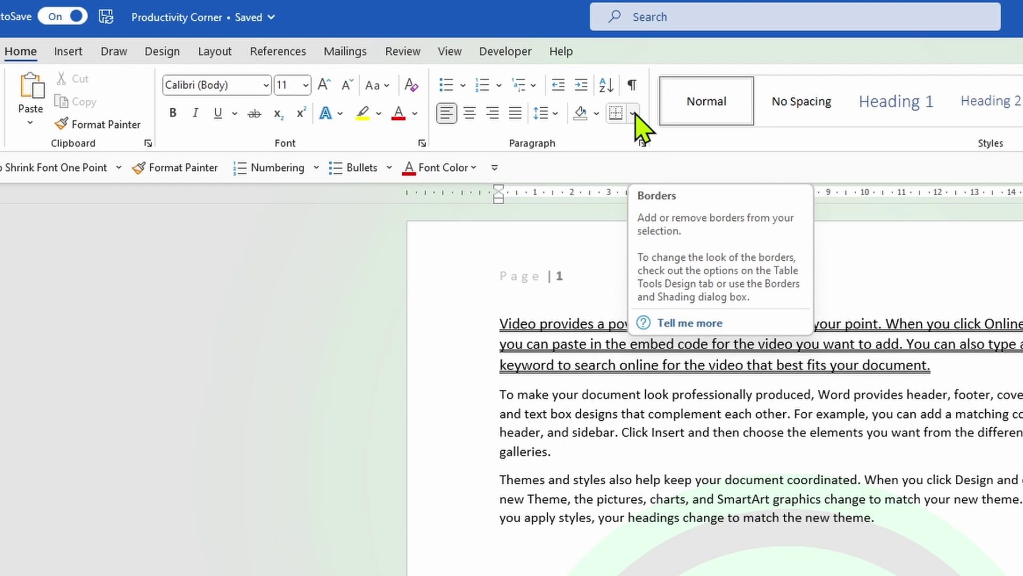
left_click(633, 114)
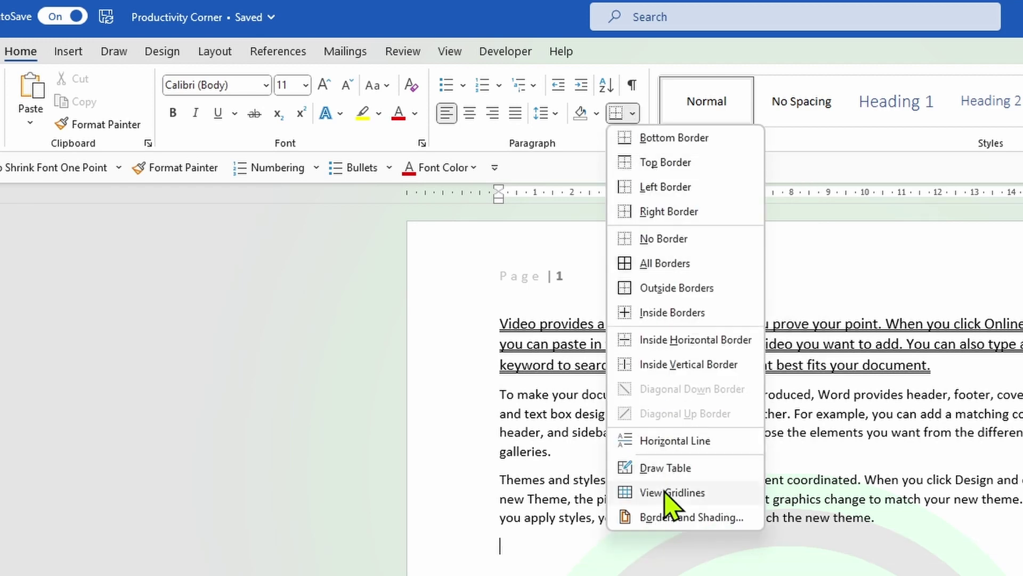
left_click(676, 518)
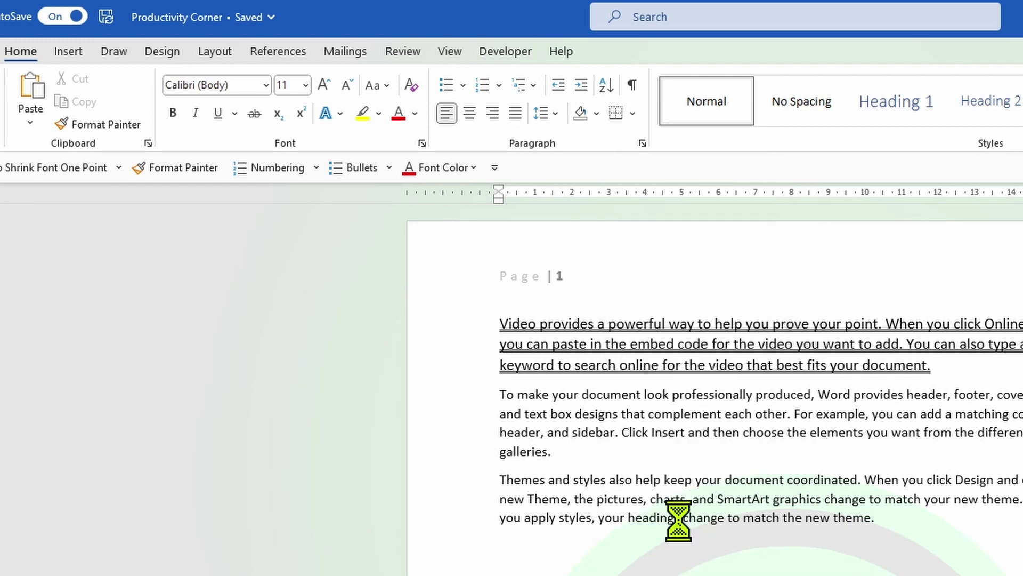
left_click(285, 67)
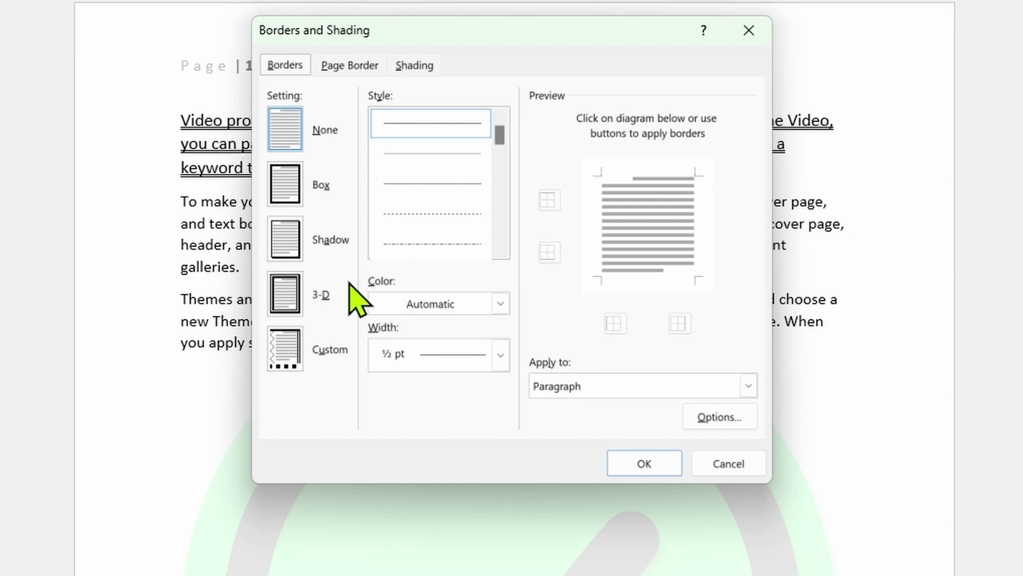
left_click(292, 360)
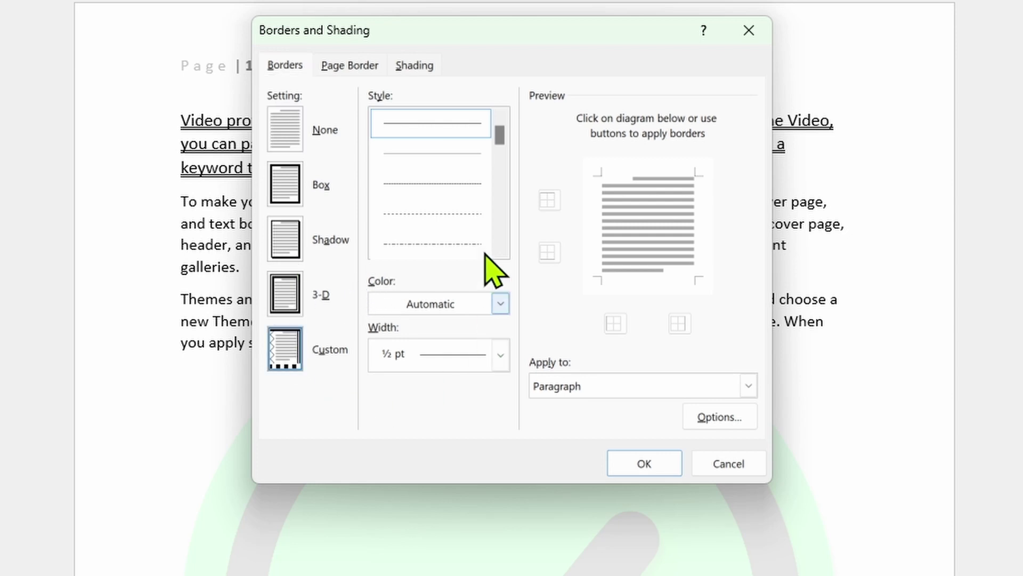
left_click_drag(499, 136, 504, 191)
left_click(501, 303)
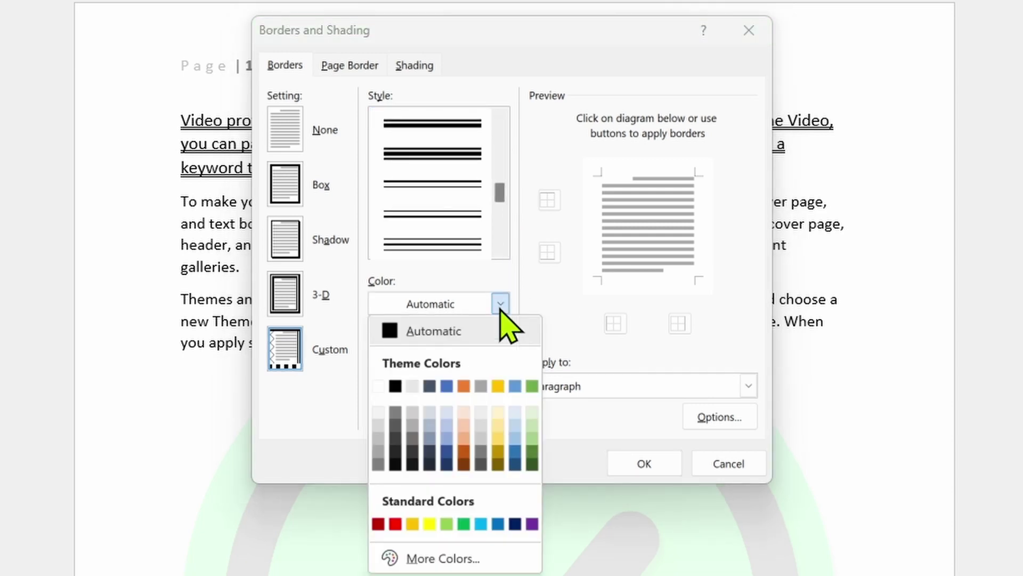
left_click(395, 523)
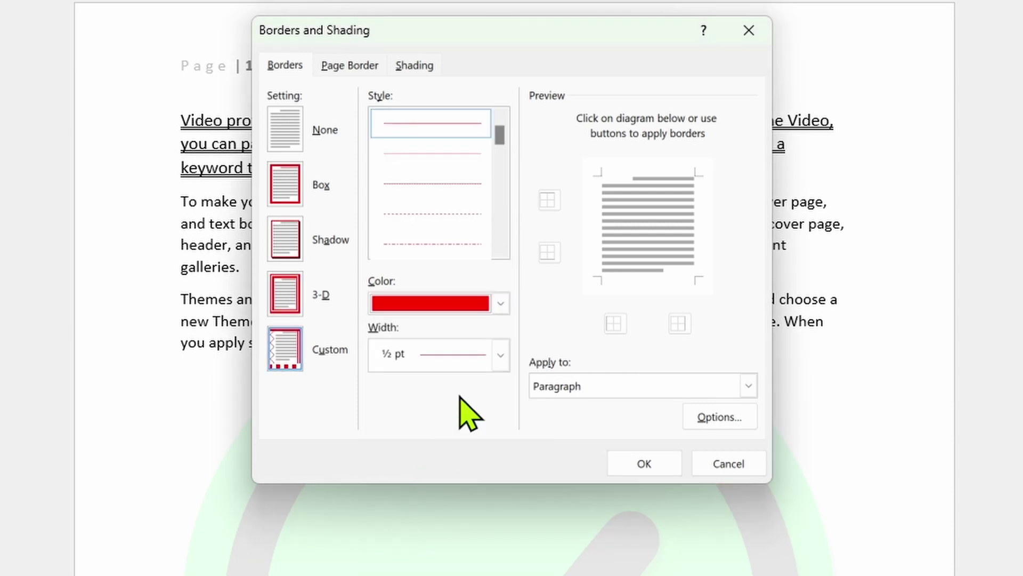
- Keep only the left border line, apply it, and generate sample paragraphs with =rand()
left_click(501, 354)
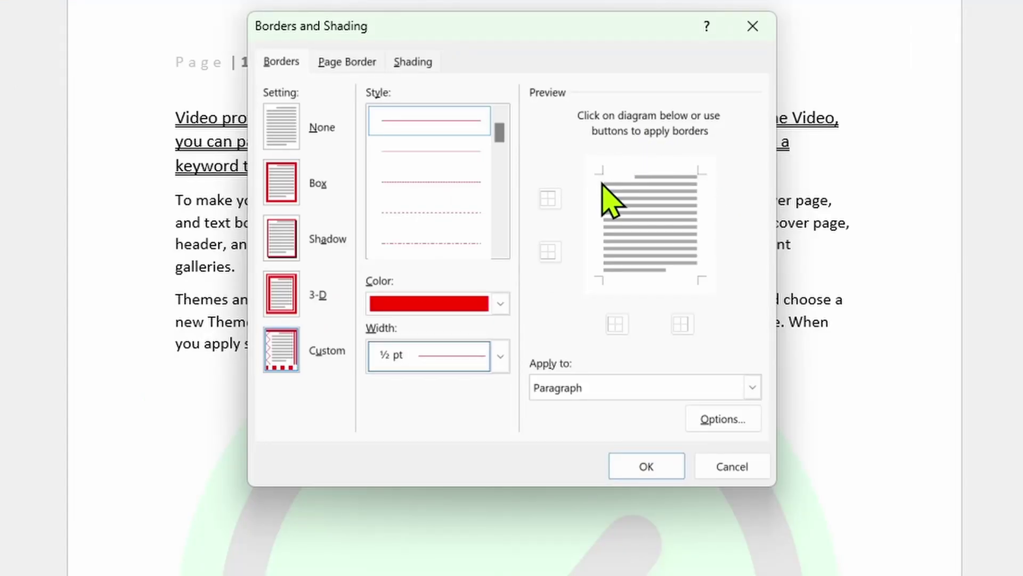
left_click(600, 204)
left_click(628, 173)
left_click(700, 240)
left_click(665, 277)
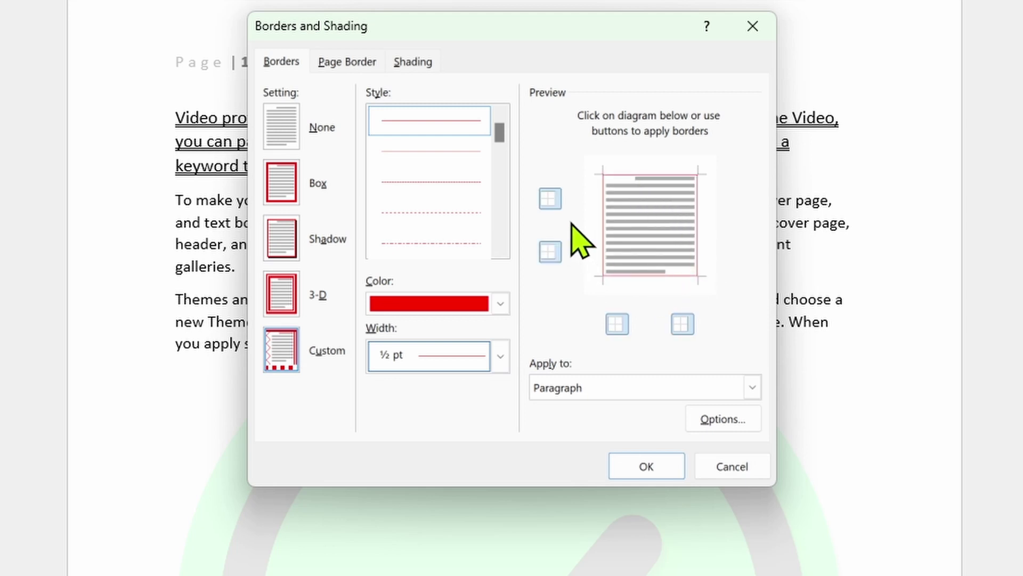
left_click(550, 199)
left_click(550, 251)
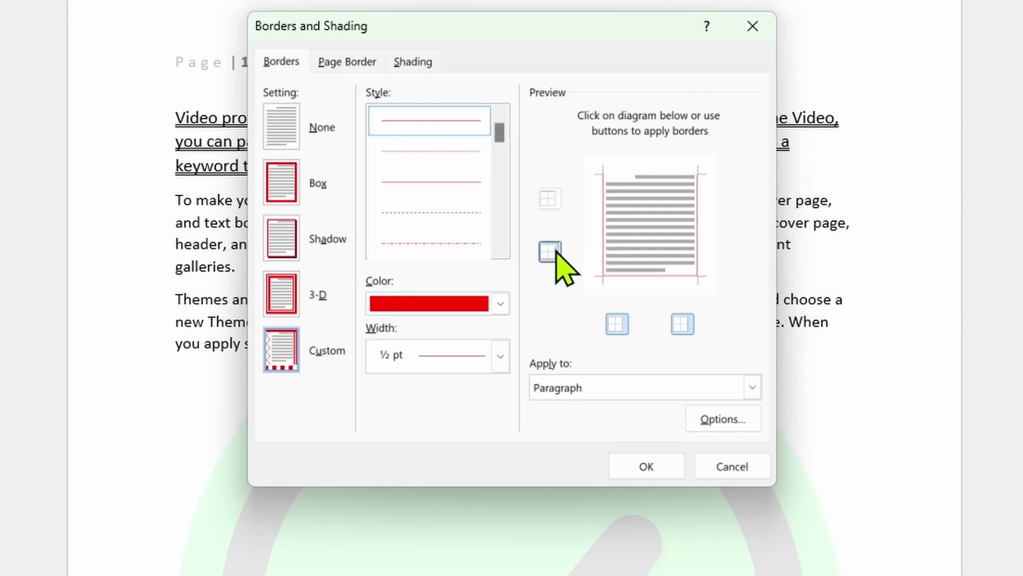
left_click(617, 325)
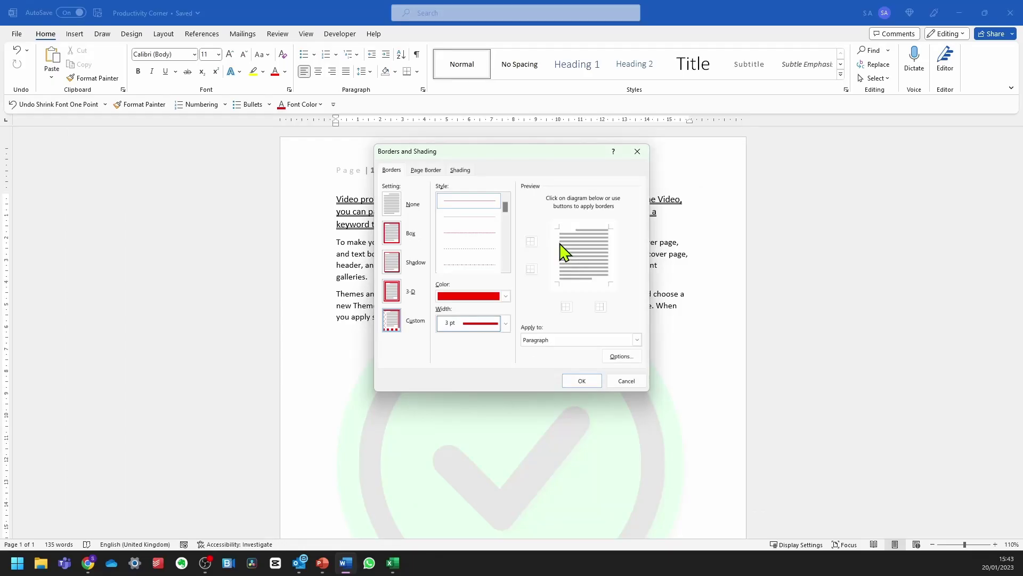
left_click(582, 380)
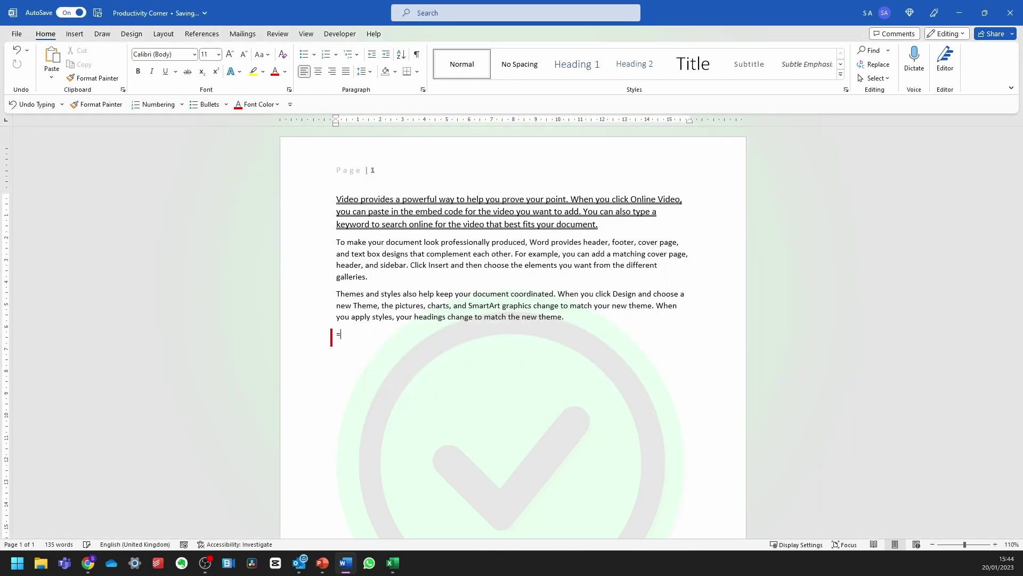
type("=rand()")
key("Return")
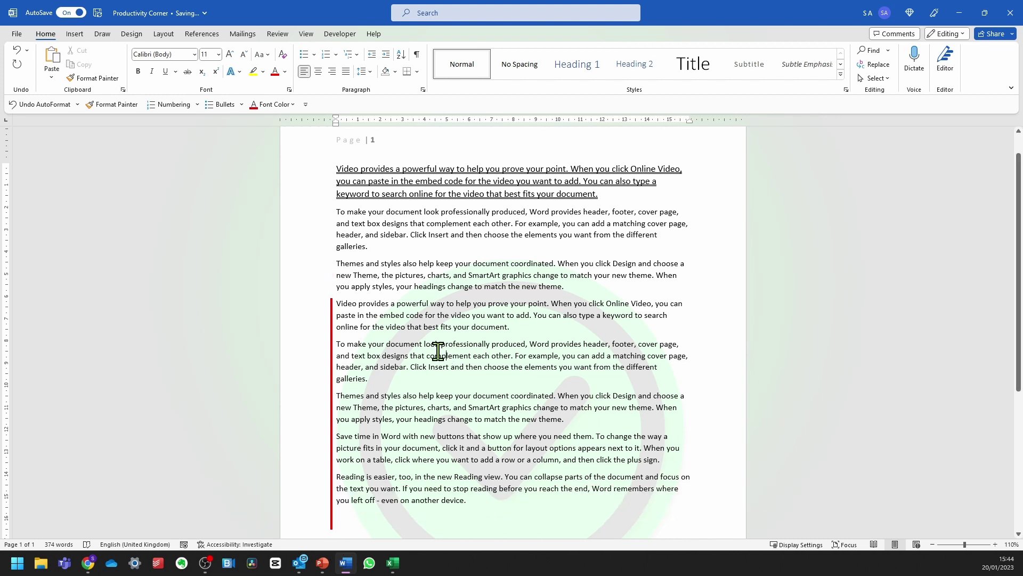
- Choose a double-line, 3 pt, blue style in the Page Border settings
left_click(417, 71)
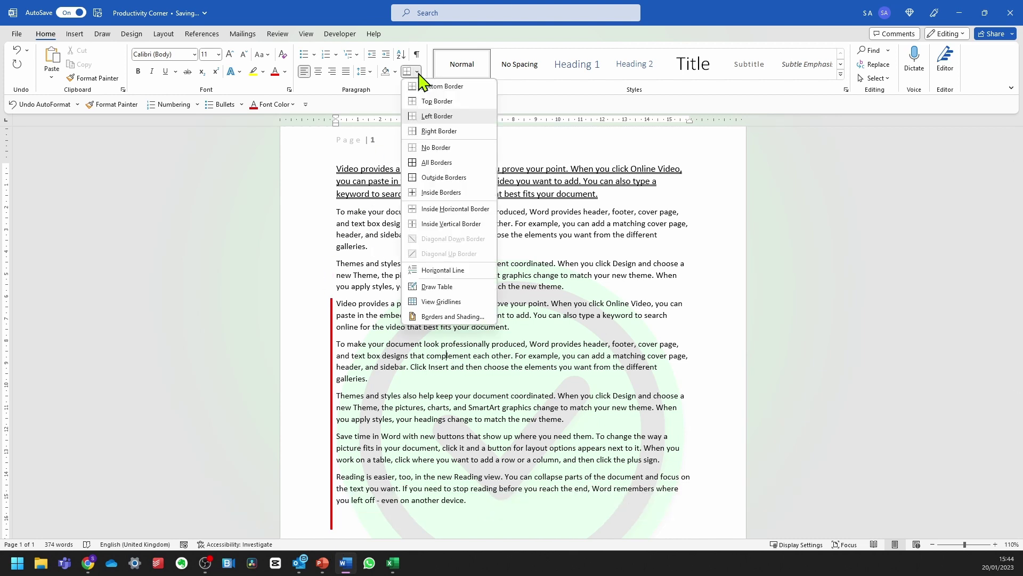
left_click(479, 318)
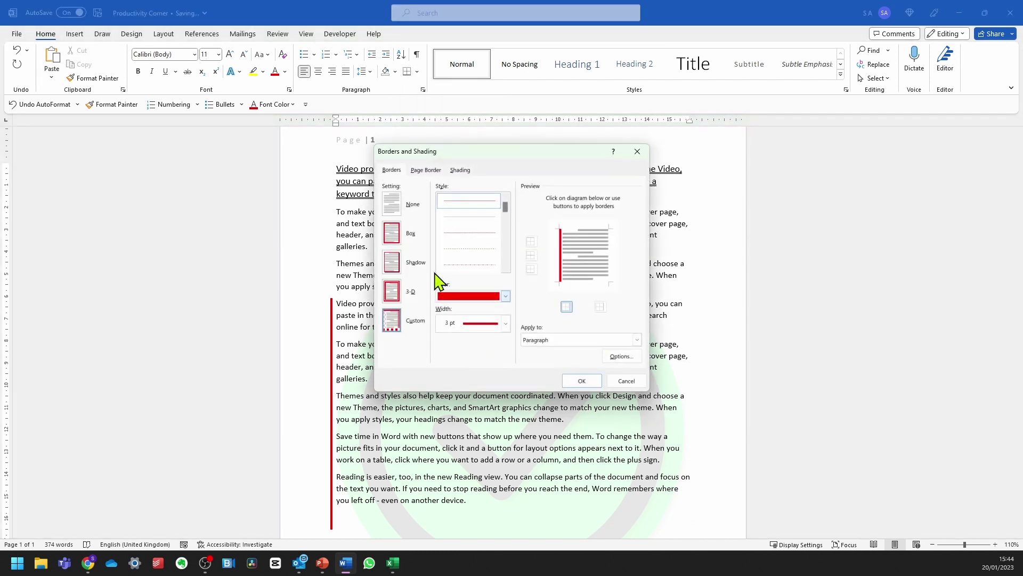
left_click(430, 170)
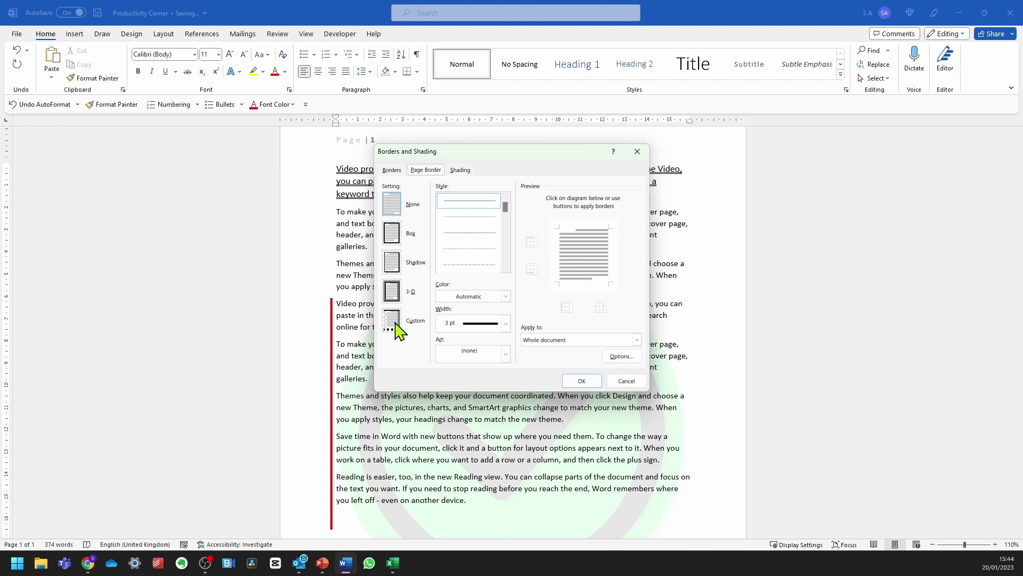
scroll(510, 245, "down", 3)
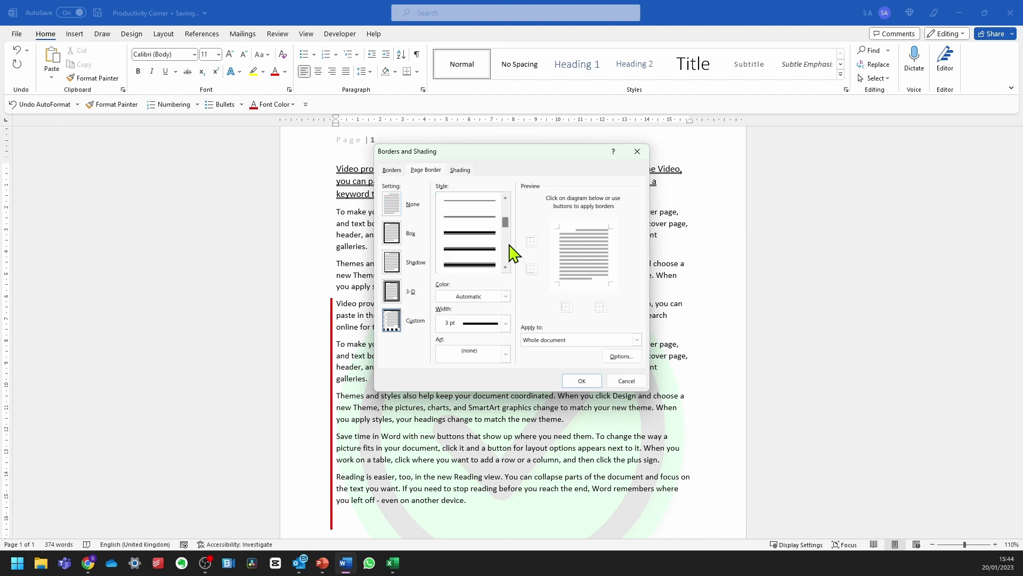
left_click(496, 265)
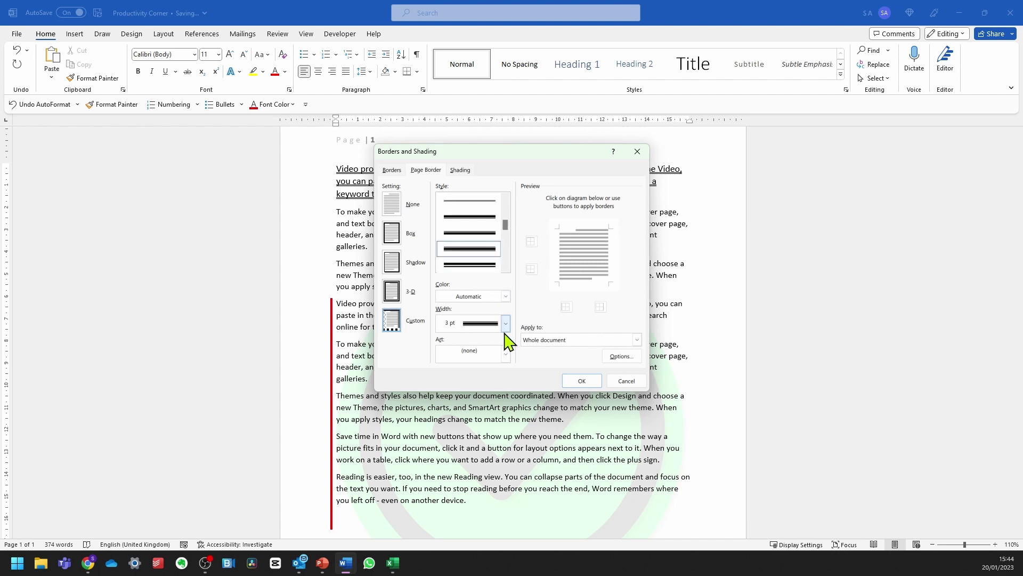
left_click(506, 324)
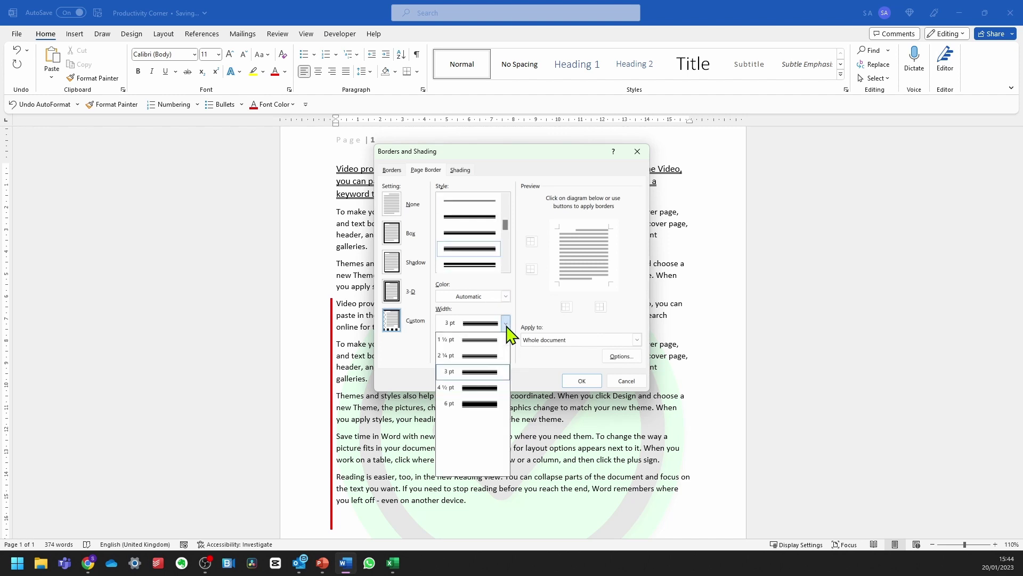
left_click(507, 324)
left_click(506, 297)
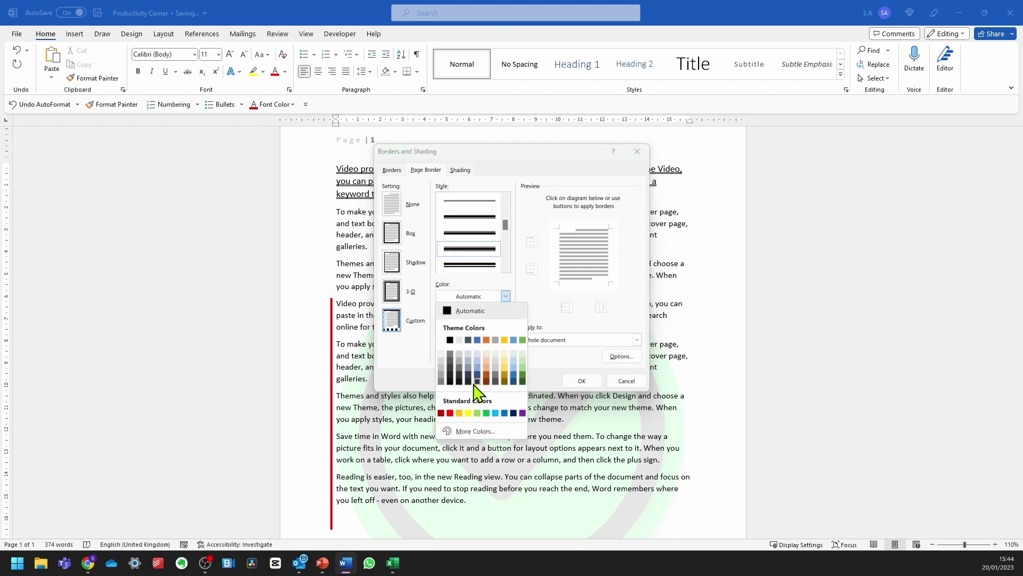
left_click(505, 413)
- Put the page border on the left edge only for the whole document and apply it
left_click(562, 254)
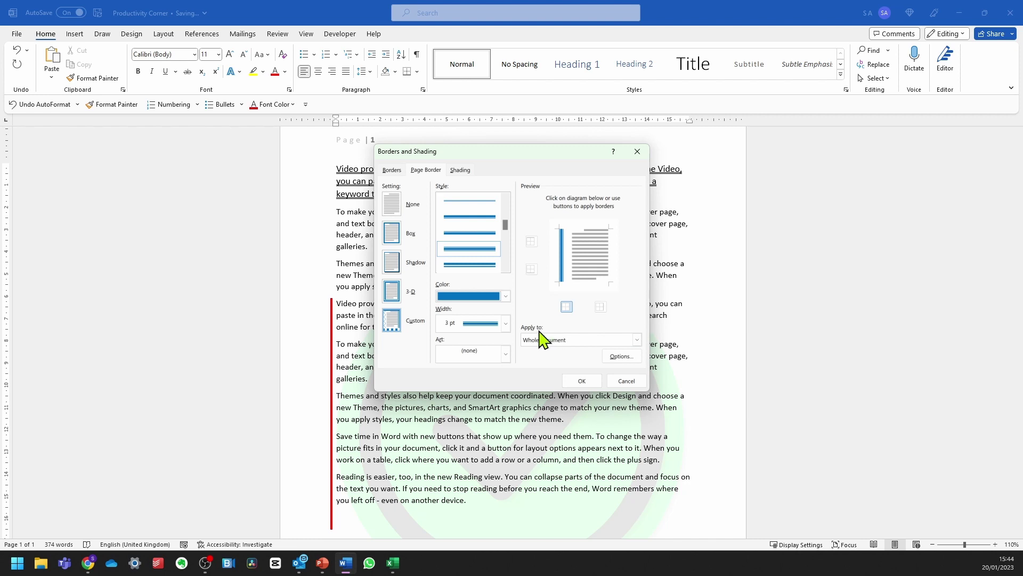
left_click(636, 344)
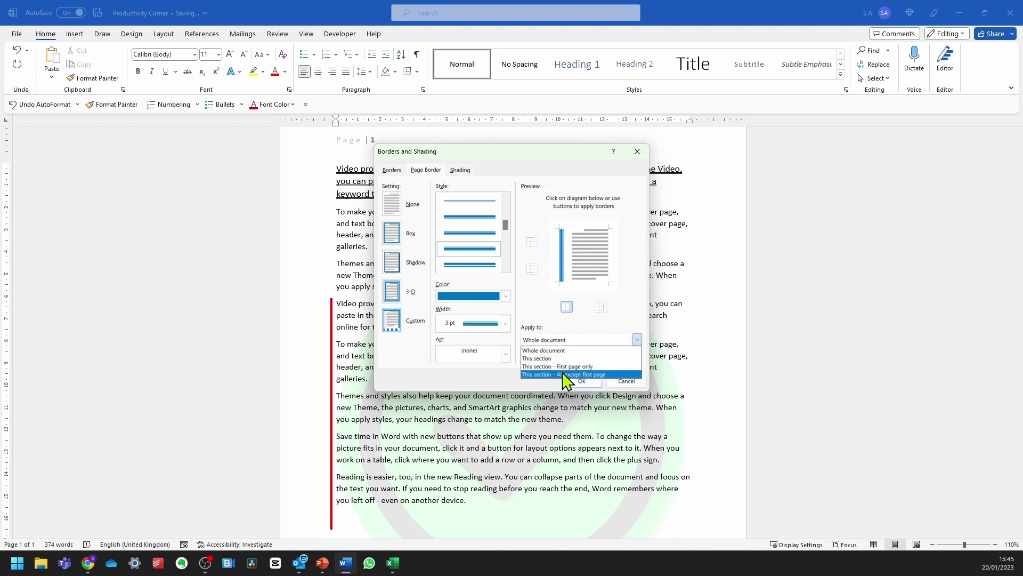
left_click(511, 383)
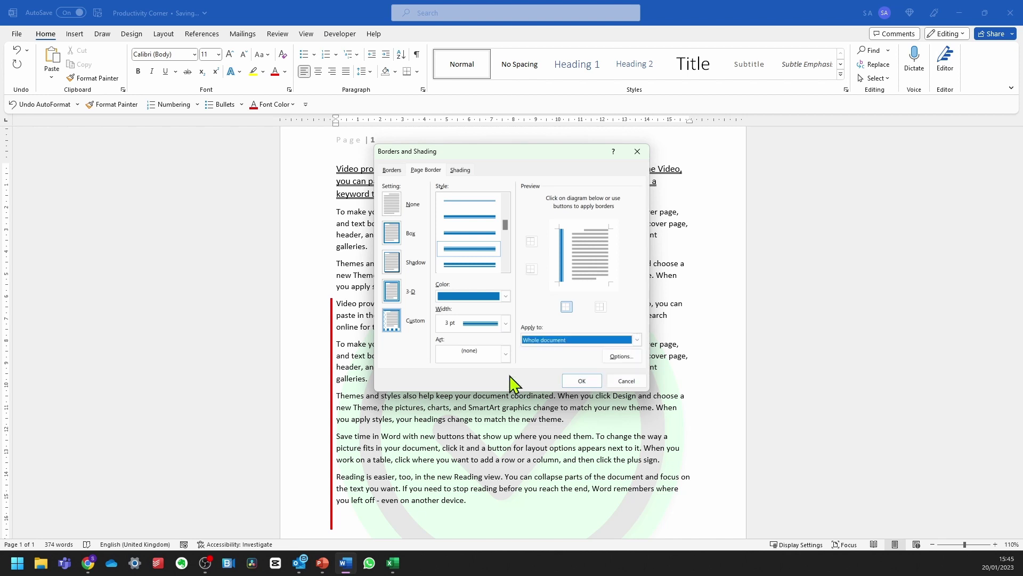
left_click(623, 361)
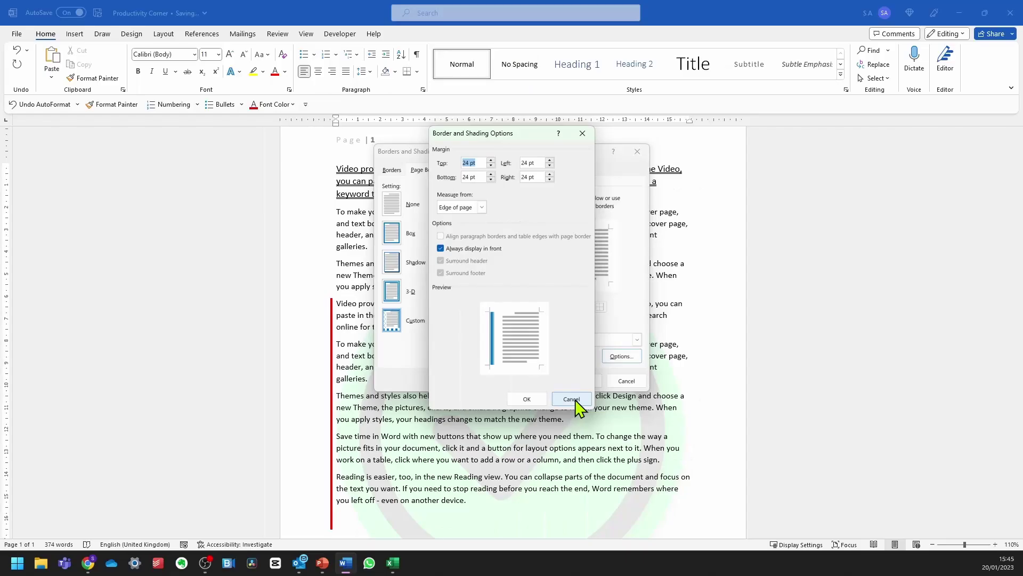
left_click(609, 468)
left_click(581, 381)
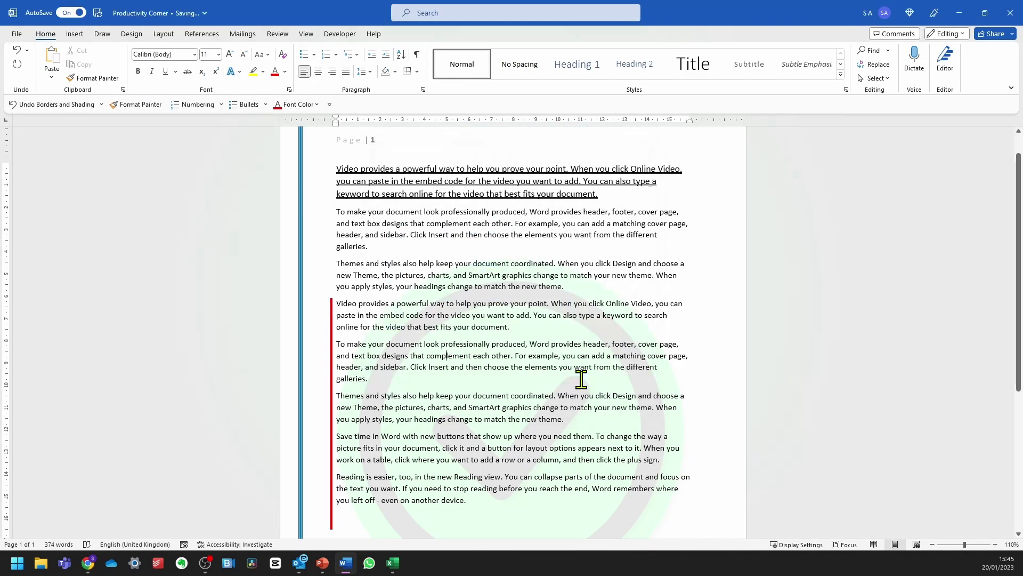
scroll(381, 280, "up", 1)
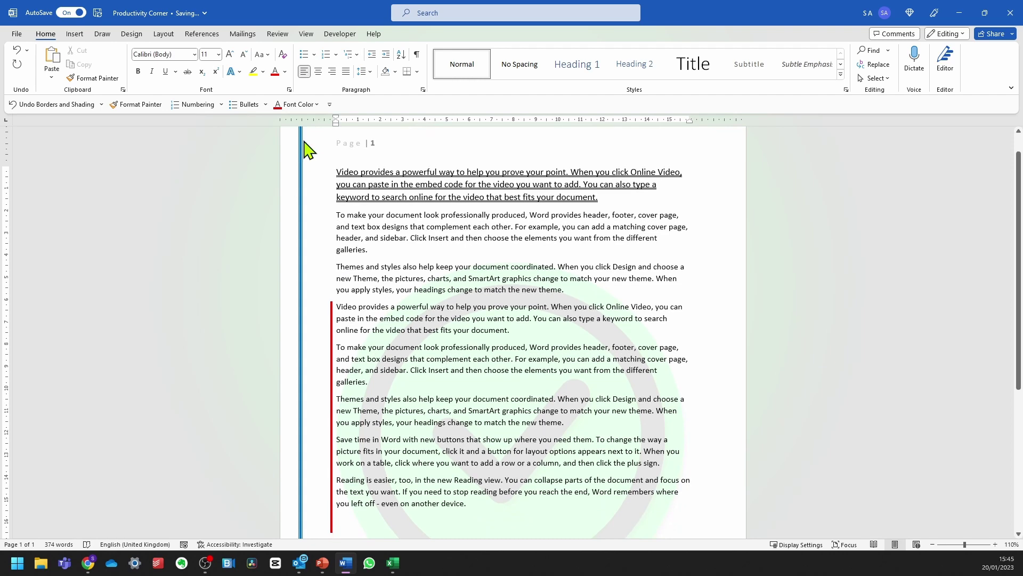
scroll(312, 260, "down", 8)
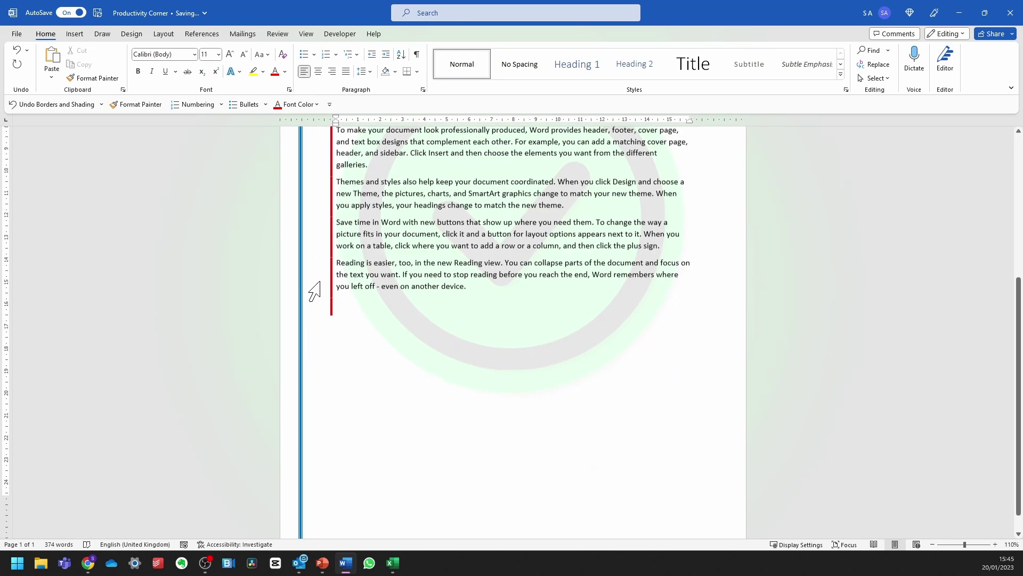
scroll(339, 282, "up", 8)
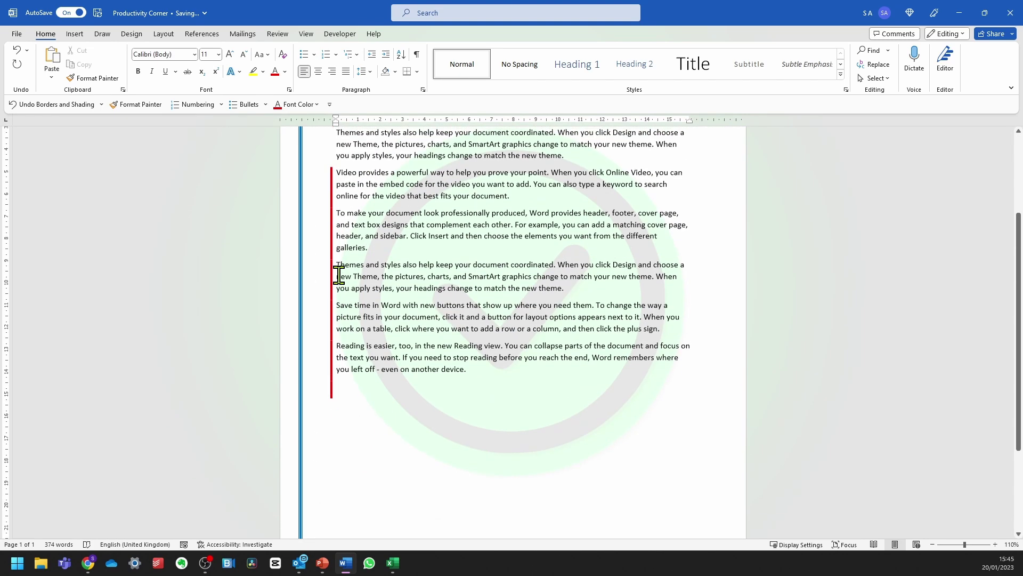
left_click(391, 272)
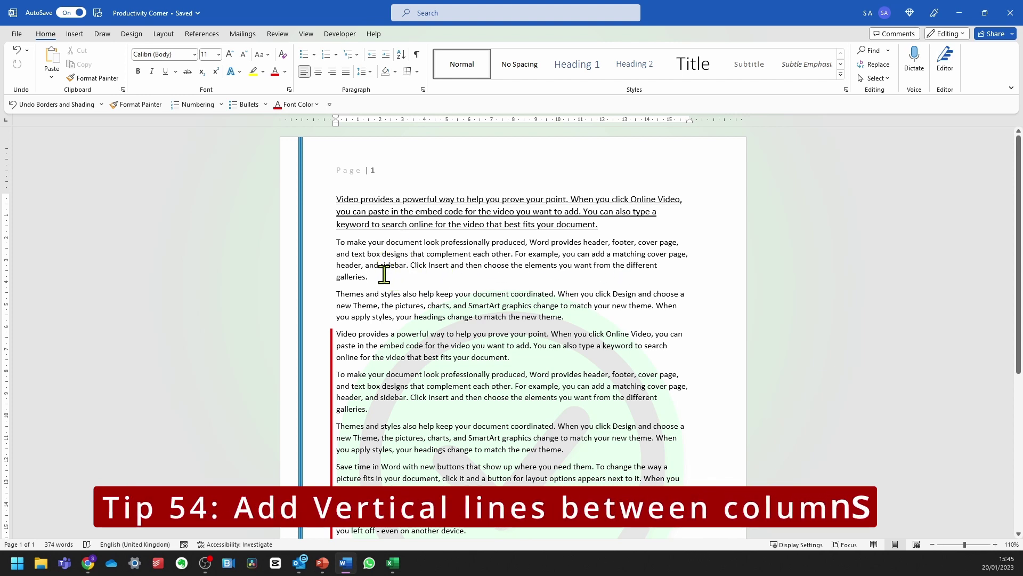
- Format the 'To make your document look professionally produced' paragraph as three columns with lines between
triple_click(388, 267)
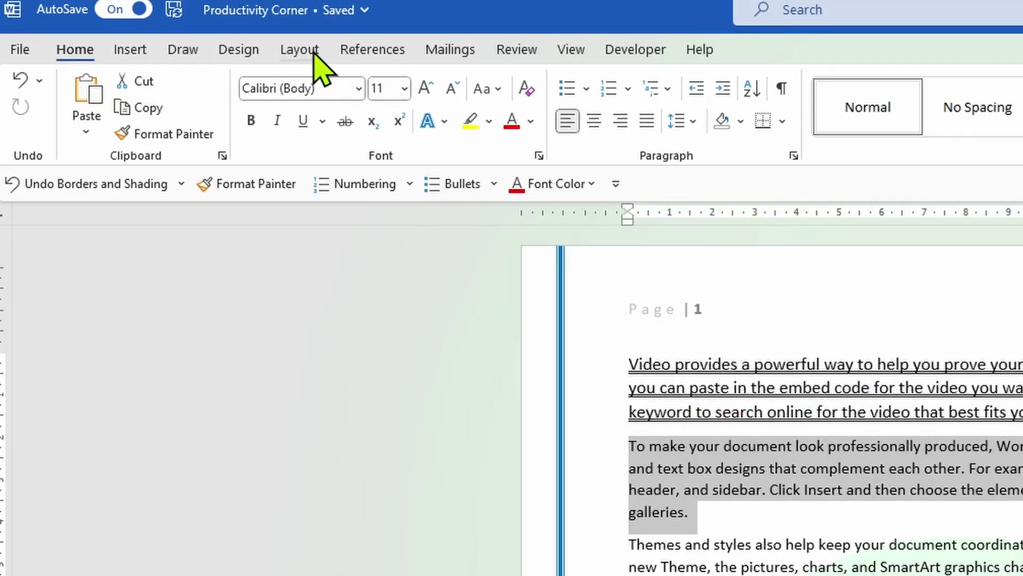
left_click(166, 33)
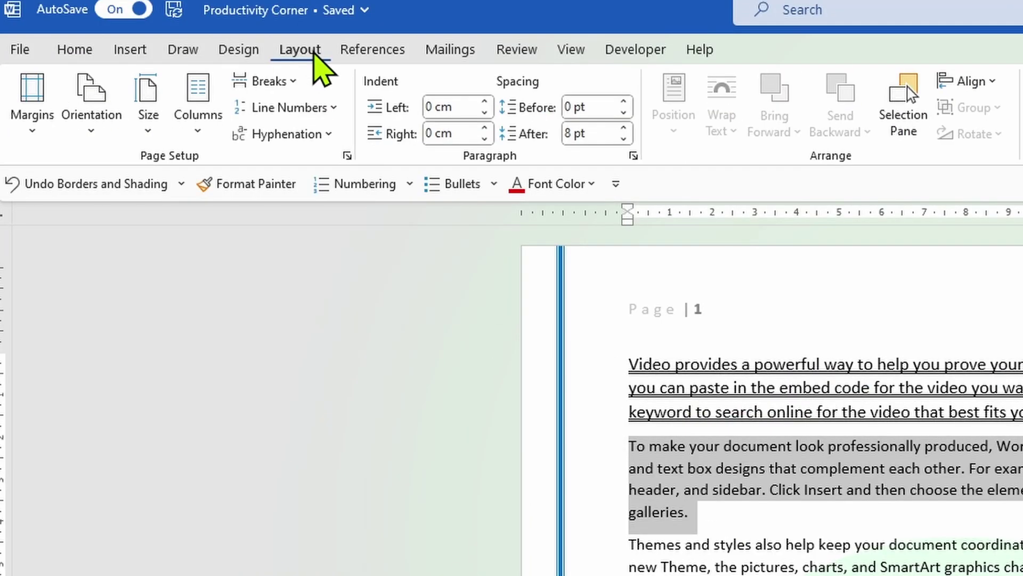
left_click(201, 132)
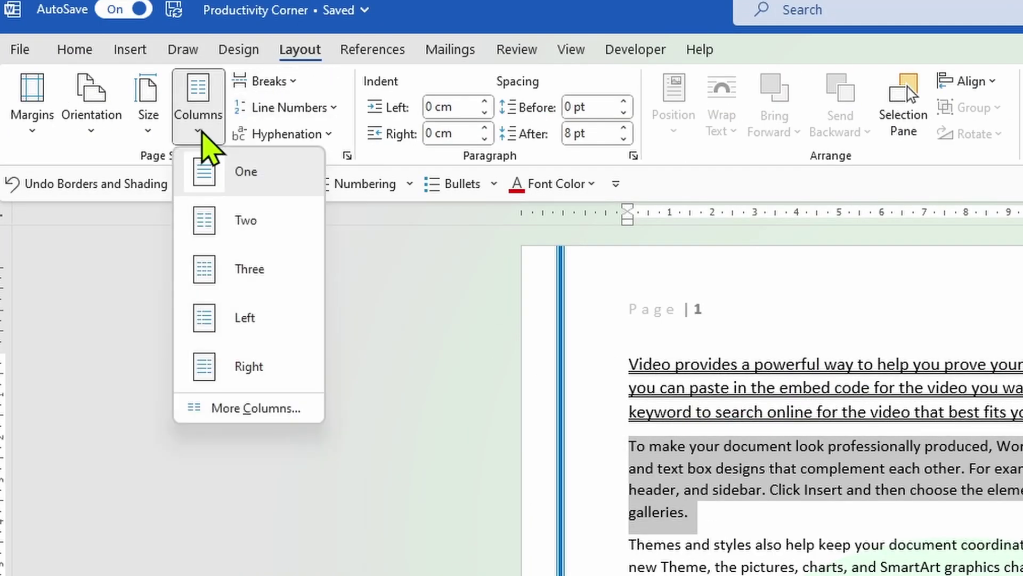
left_click(248, 411)
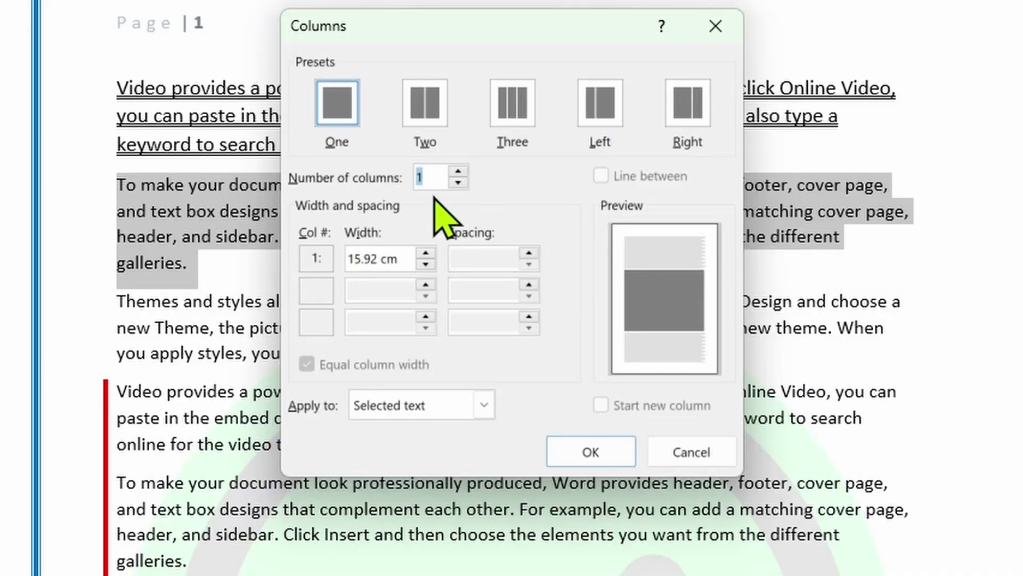
left_click(522, 112)
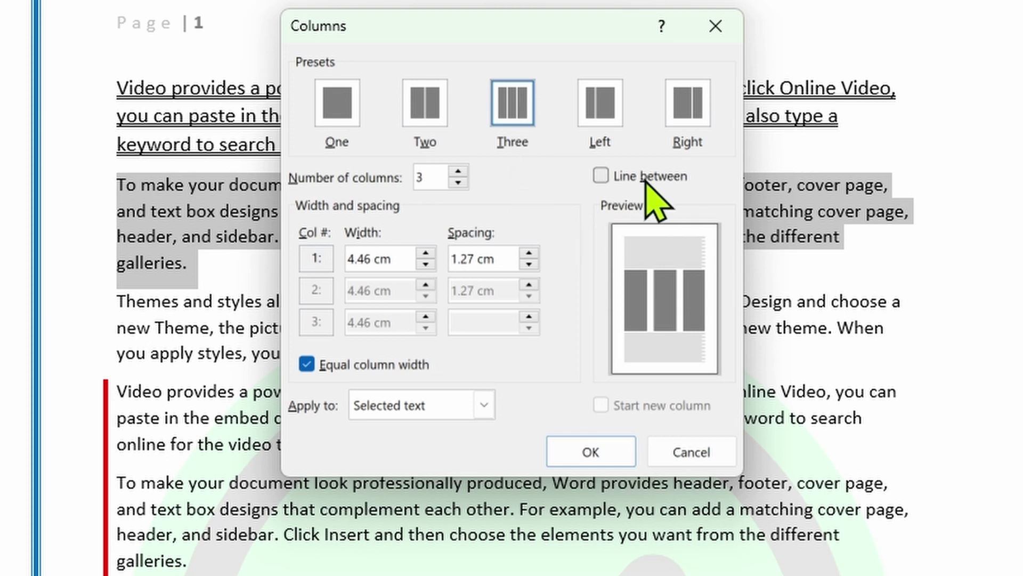
left_click(606, 177)
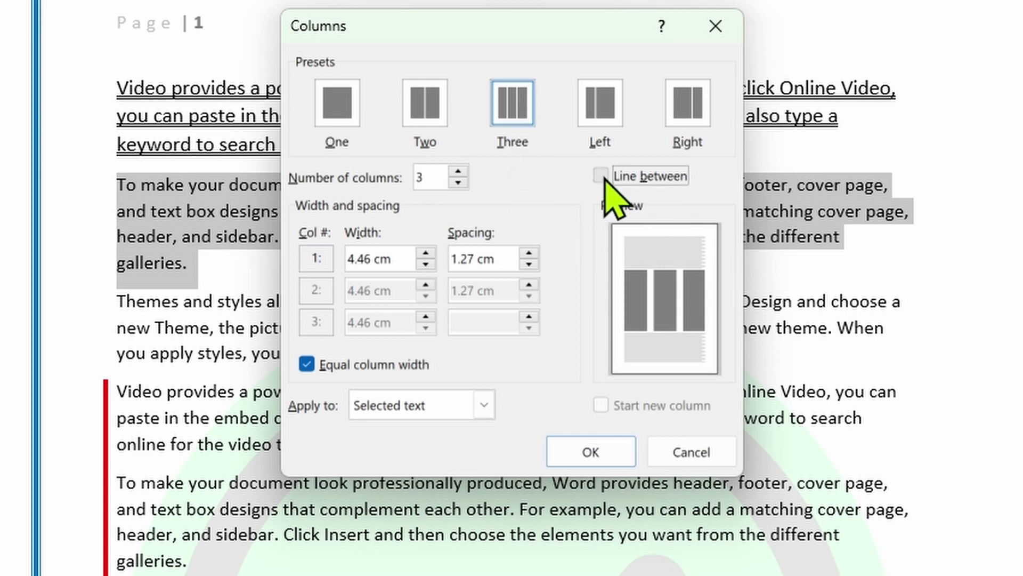
left_click(599, 453)
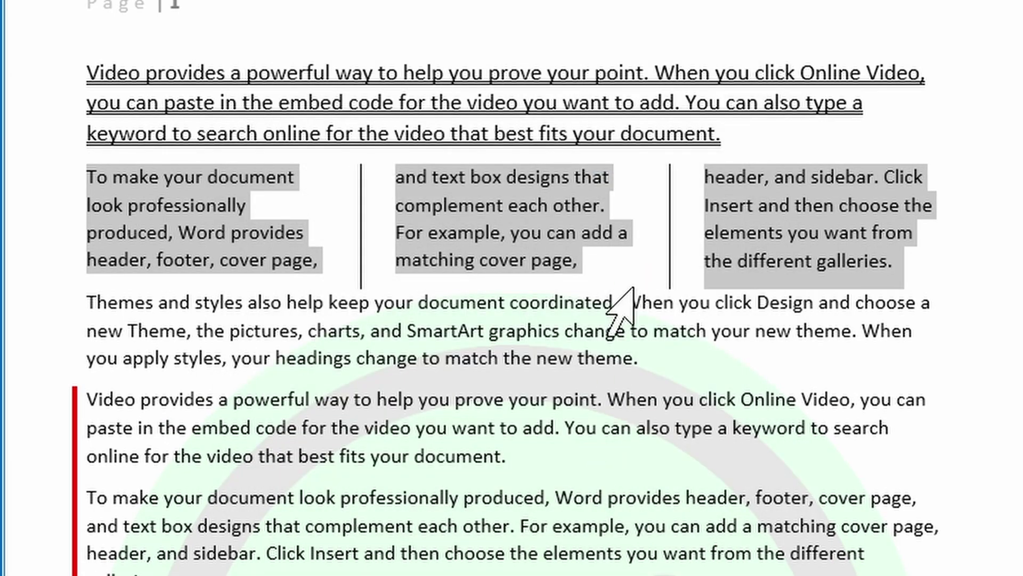
left_click(621, 306)
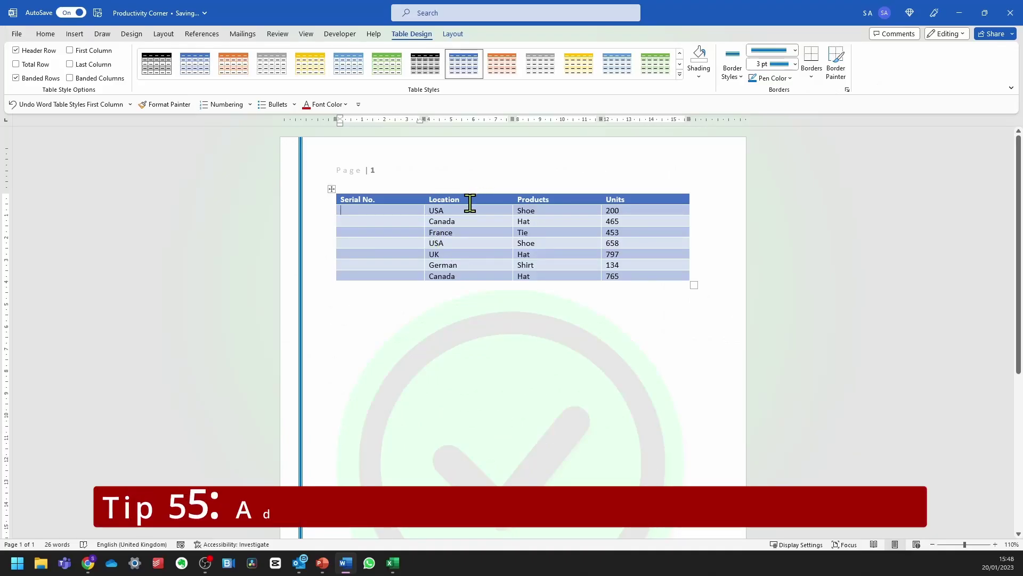
- Type a serial number by hand in the Serial No. column, then clear the typed numbers
left_click_drag(388, 213, 399, 276)
left_click(392, 210)
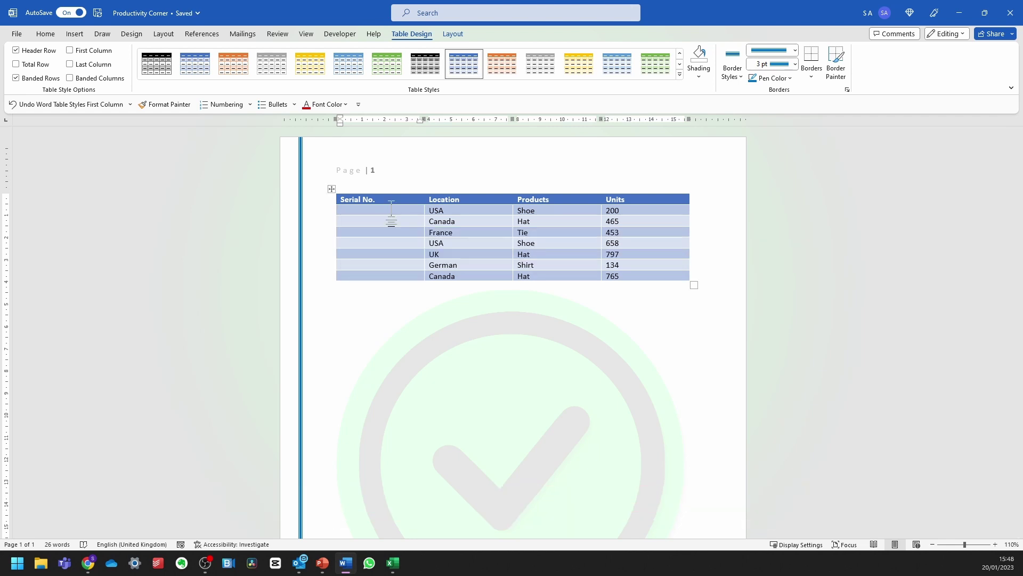
type("1")
key("Down")
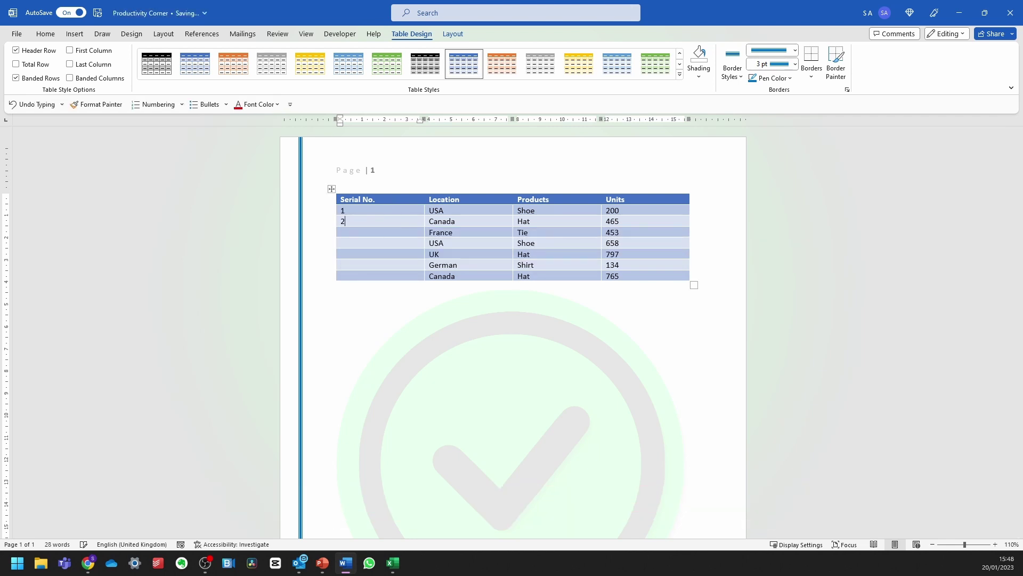
left_click_drag(374, 276, 373, 209)
key("Delete")
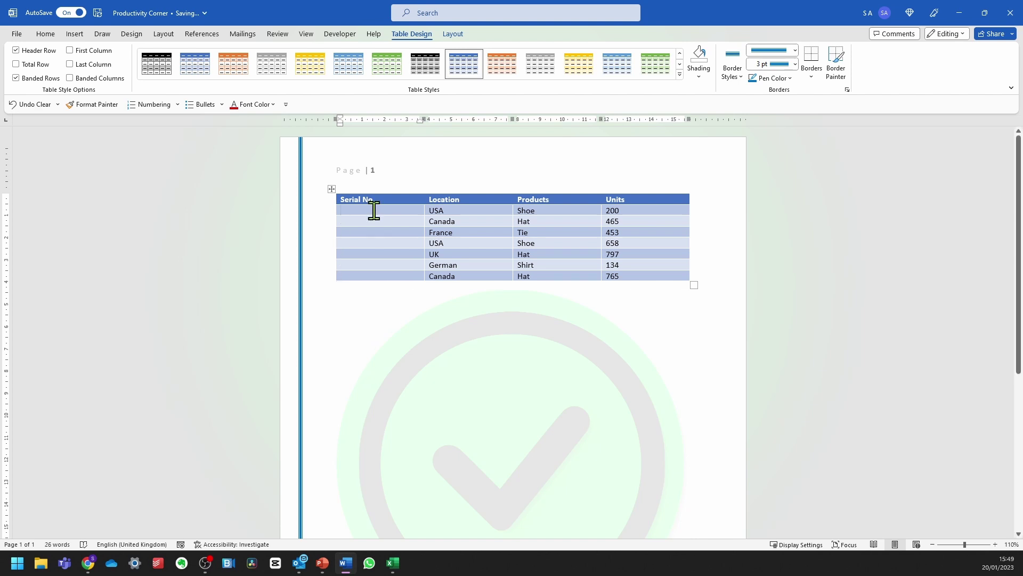
- Apply 1. 2. 3. list numbering to the seven empty Serial No. cells
left_click_drag(371, 276, 400, 210)
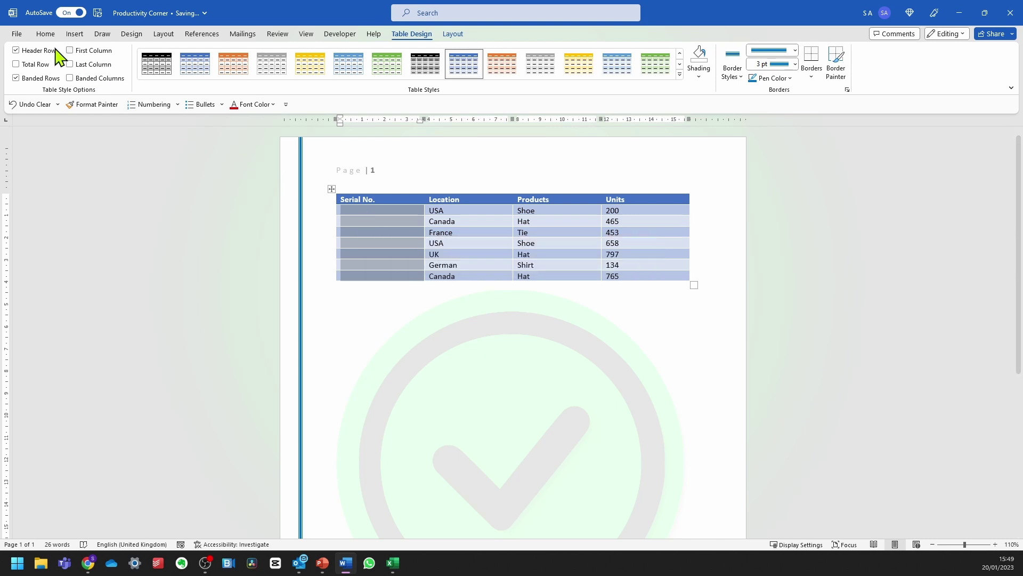
left_click(45, 34)
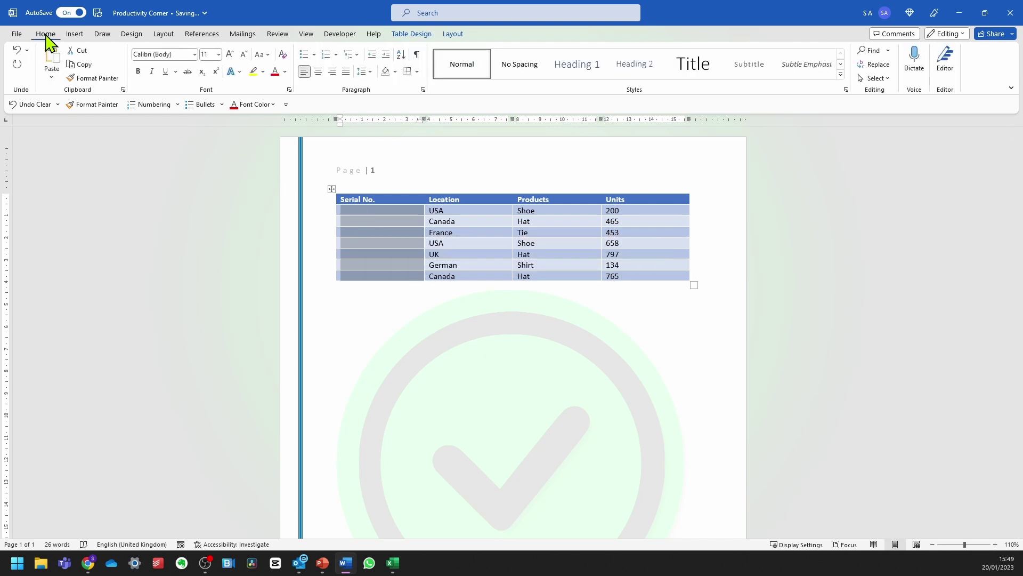
left_click(336, 55)
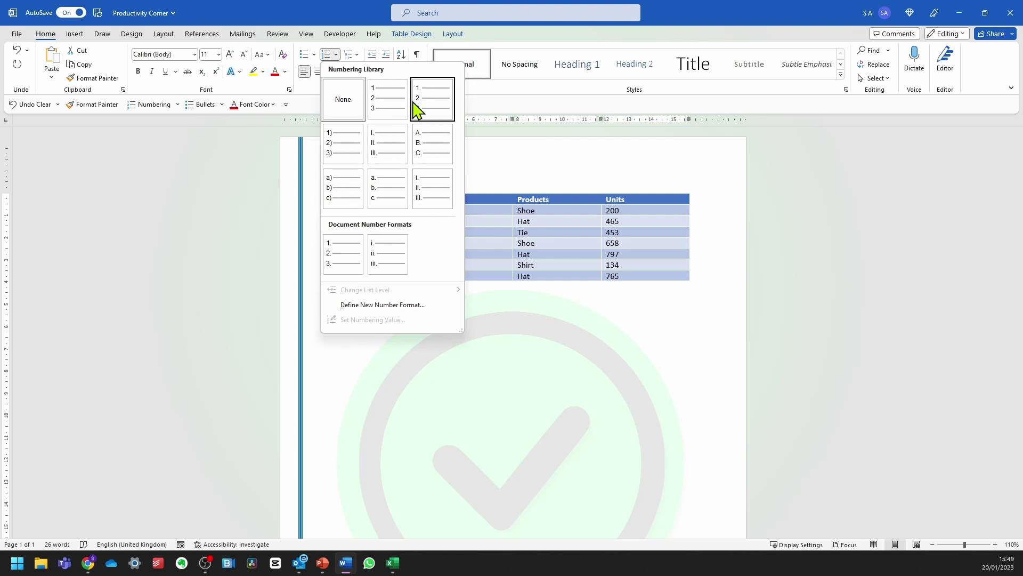
left_click(387, 113)
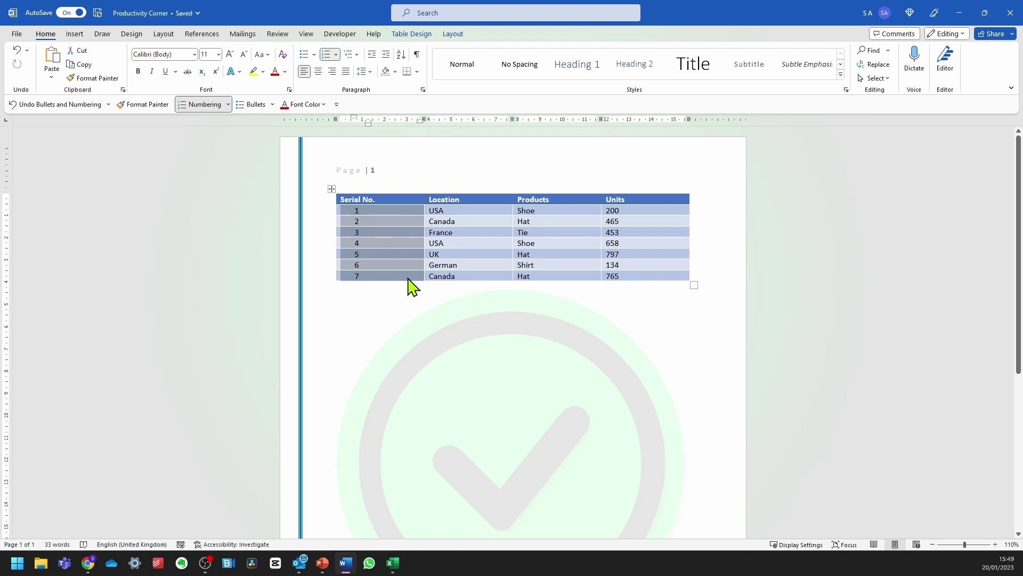
left_click(419, 243)
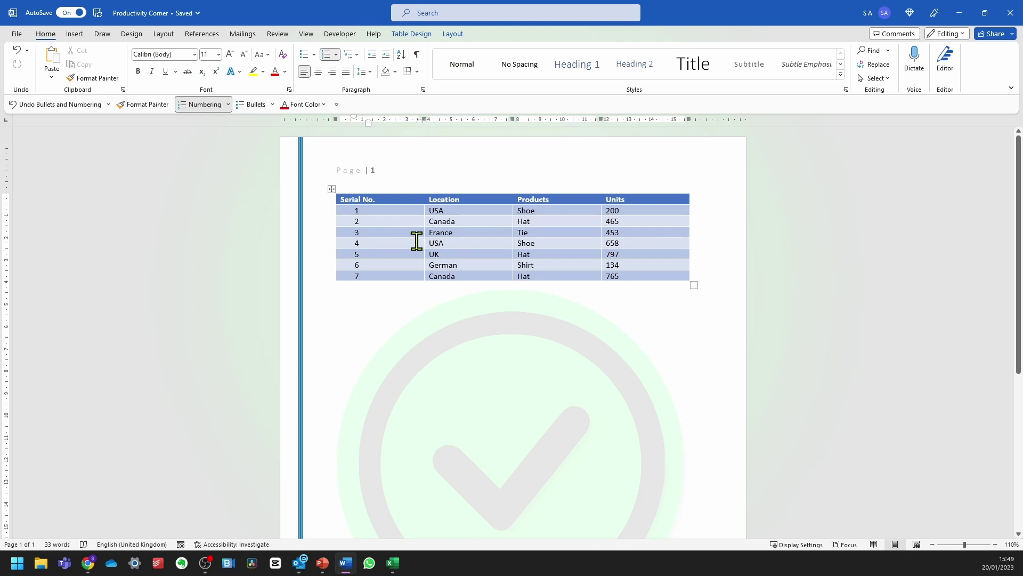
- Insert an empty row below row 4 and check that the serial numbers renumber
right_click(406, 242)
left_click(557, 173)
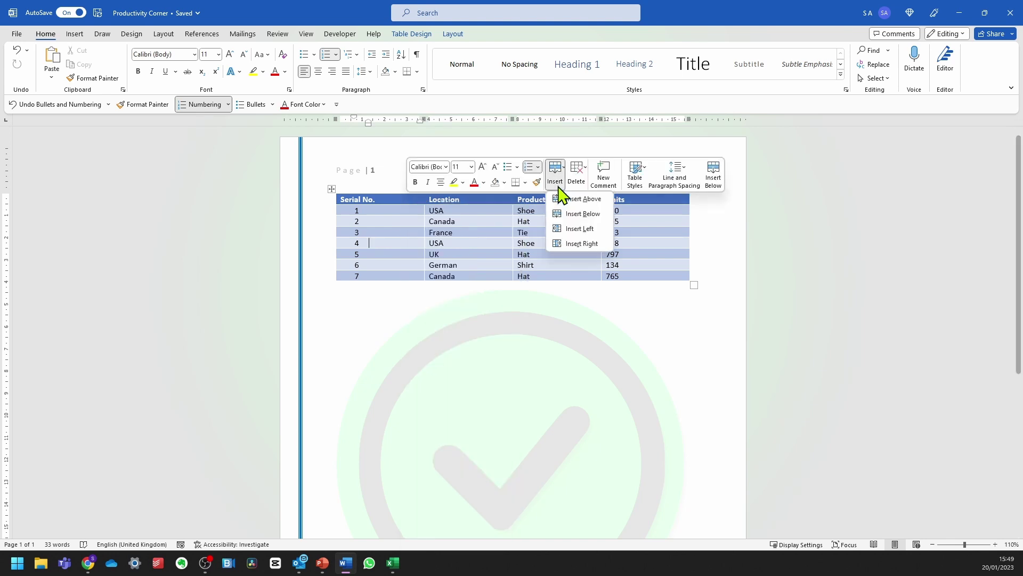
left_click(578, 219)
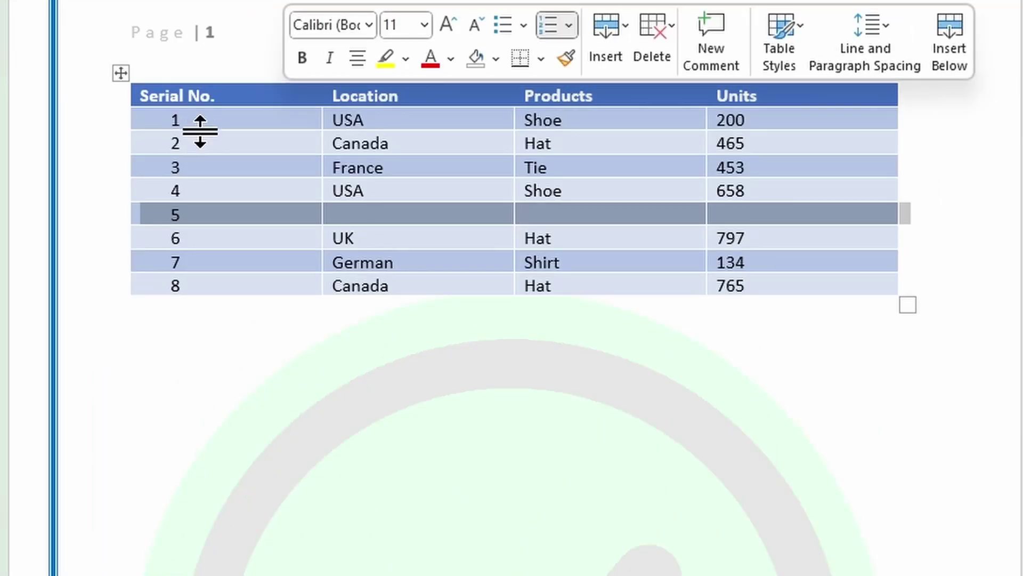
left_click_drag(200, 137, 214, 280)
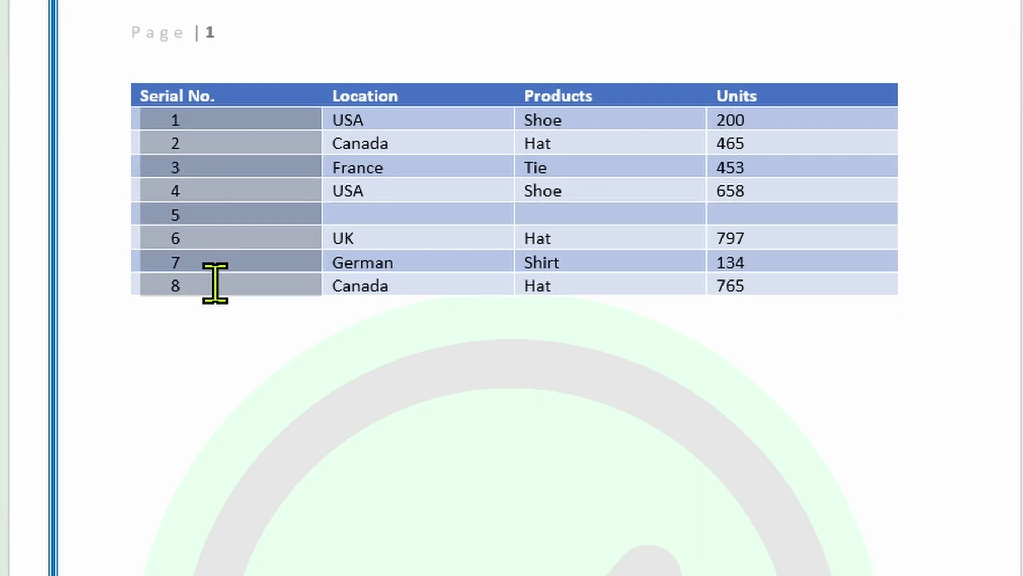
left_click(193, 213)
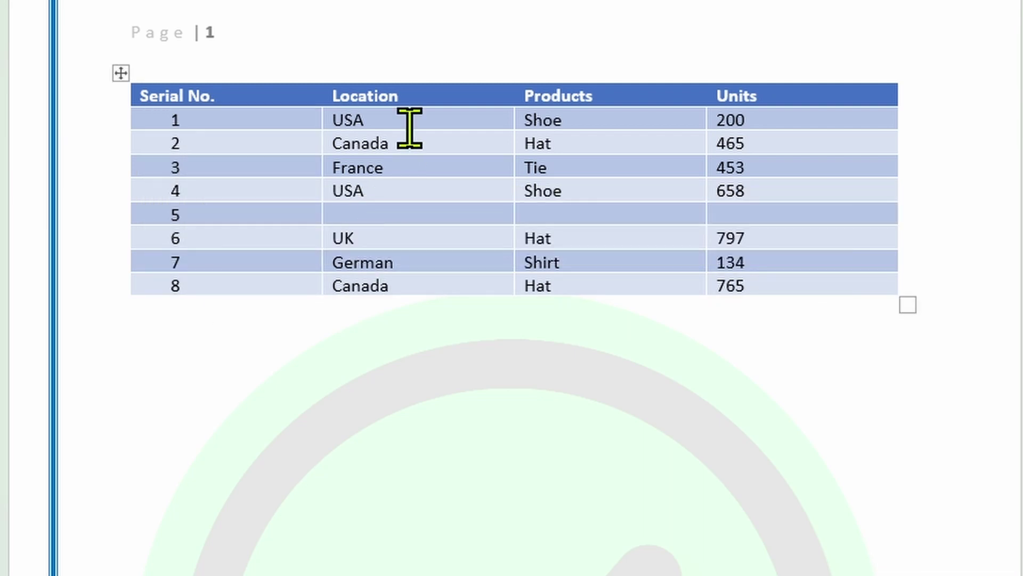
- Delete rows 4 to 6 so the table's serial numbers run 1–5
left_click_drag(392, 239, 283, 178)
left_click(220, 189)
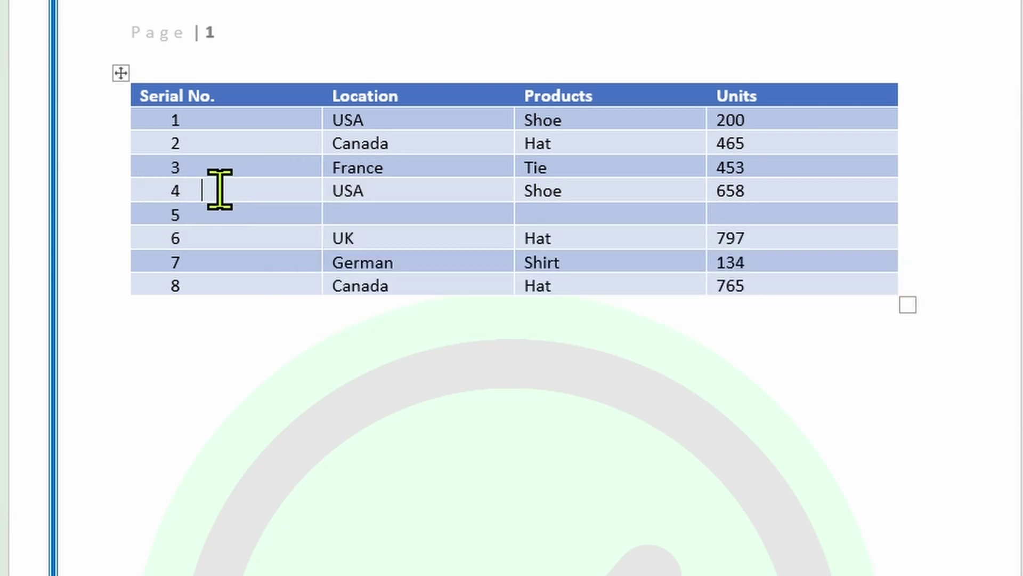
left_click_drag(219, 189, 745, 234)
right_click(681, 235)
left_click(1014, 173)
left_click(1022, 289)
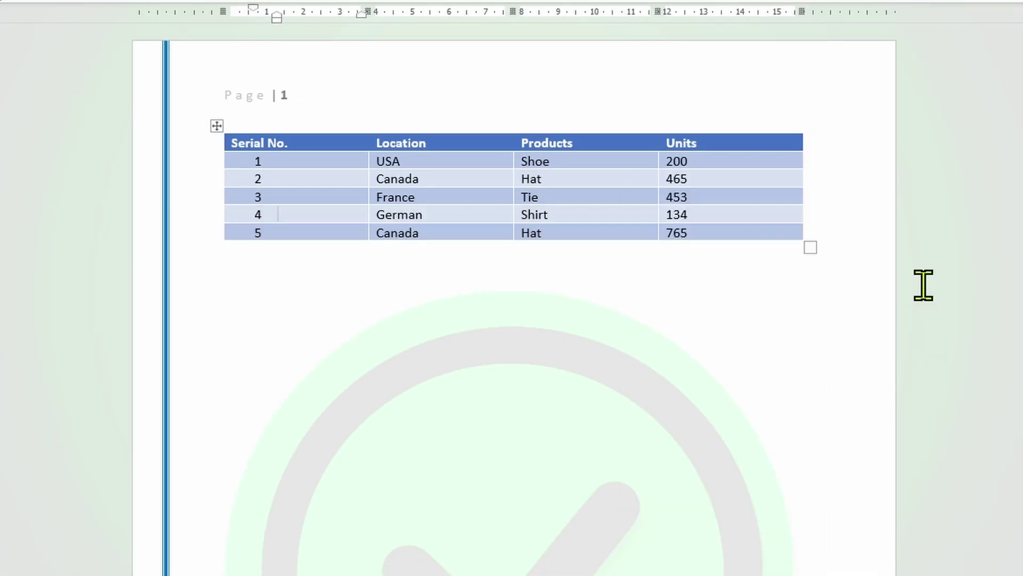
left_click_drag(308, 164, 301, 230)
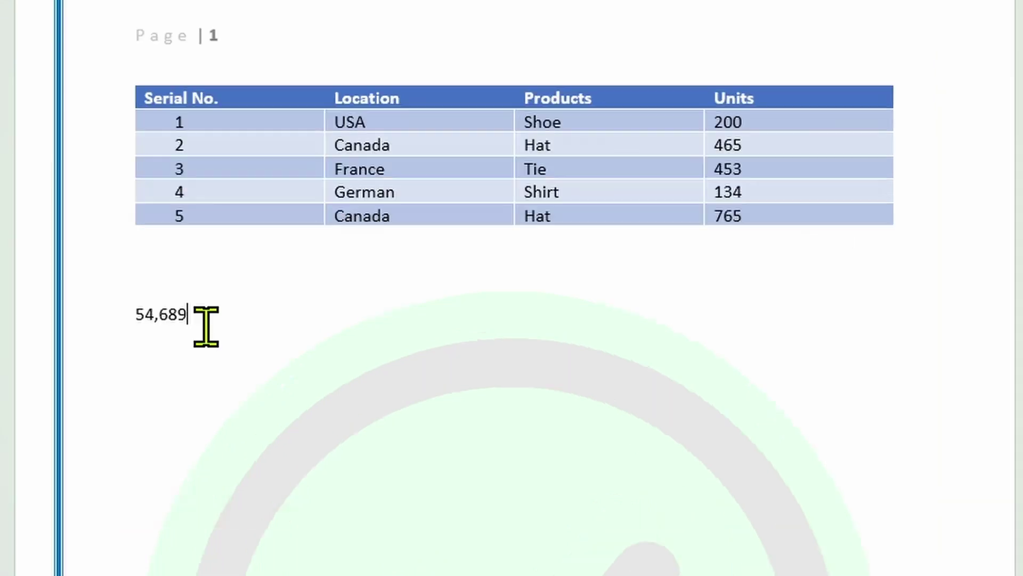
left_click_drag(205, 326, 136, 326)
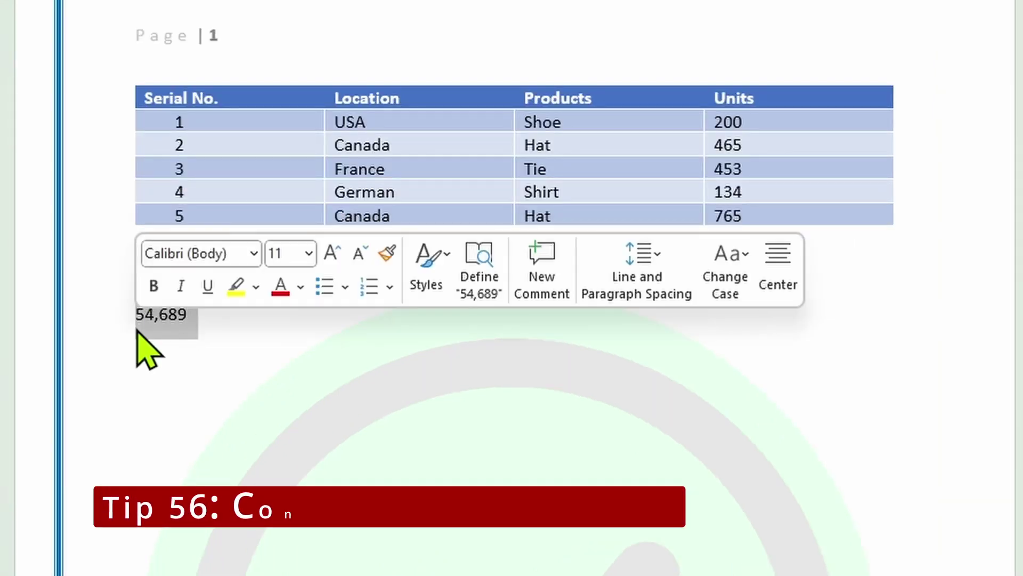
- Turn 54,689 into words with a =54,689\*cardtext field updated by F9
left_click(216, 331)
double_click(149, 326)
left_click(215, 323)
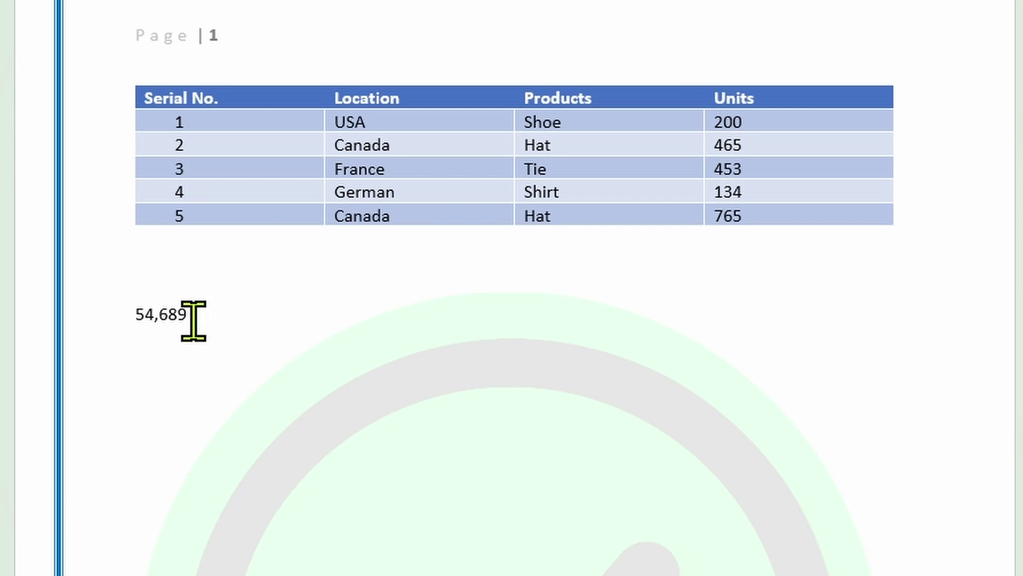
left_click_drag(193, 320, 137, 313)
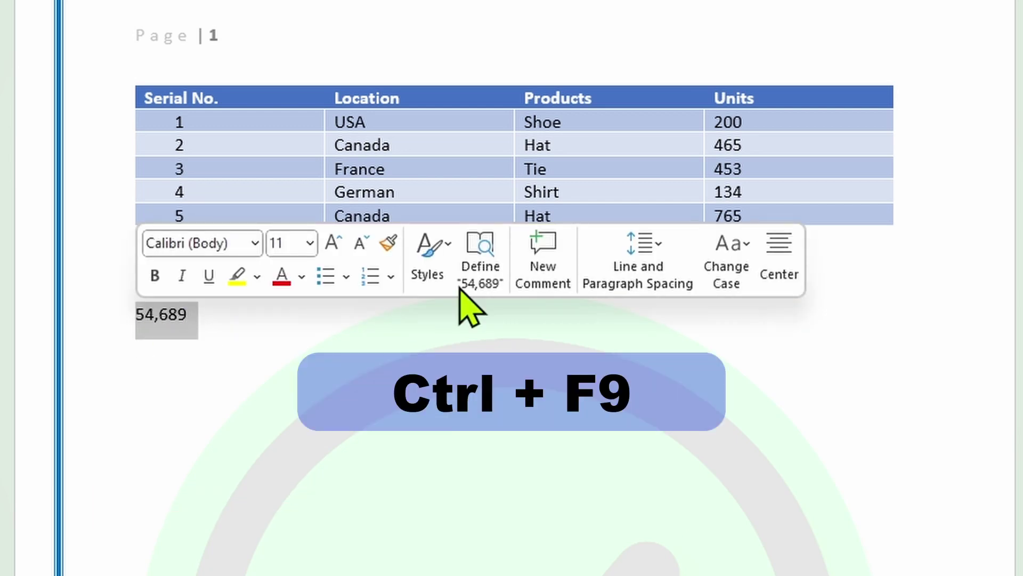
key("ctrl+F9")
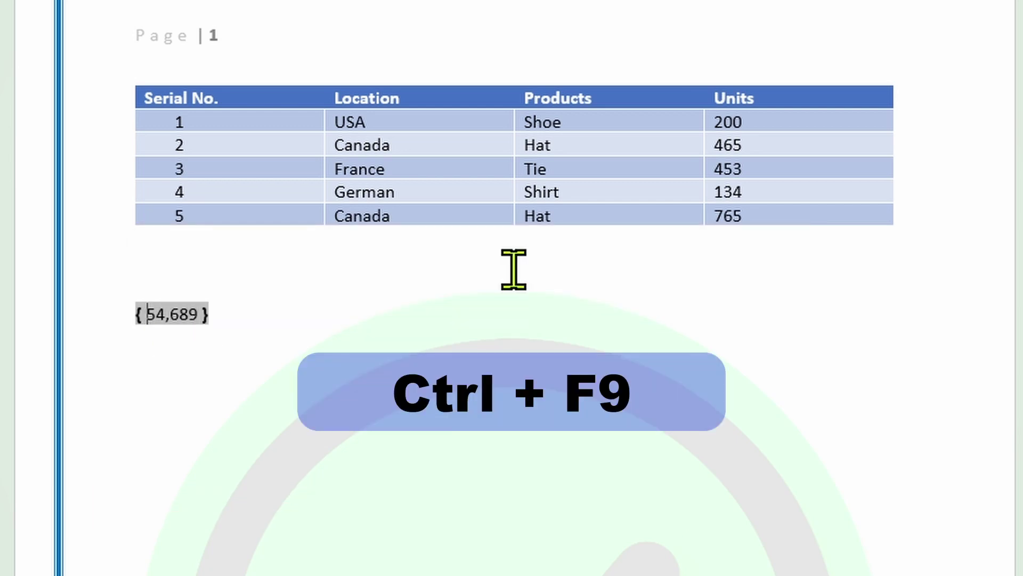
type("=")
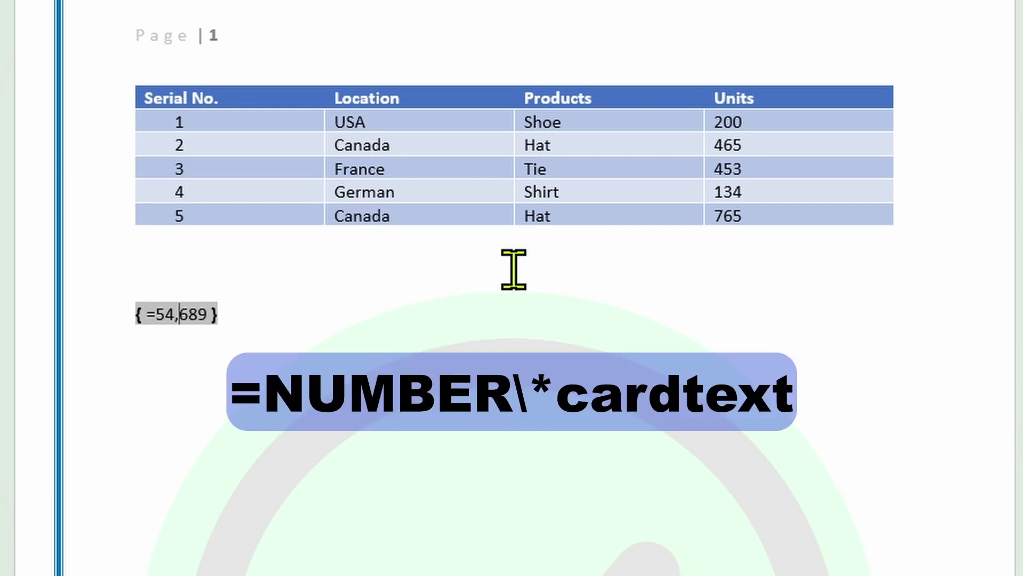
type("\\*")
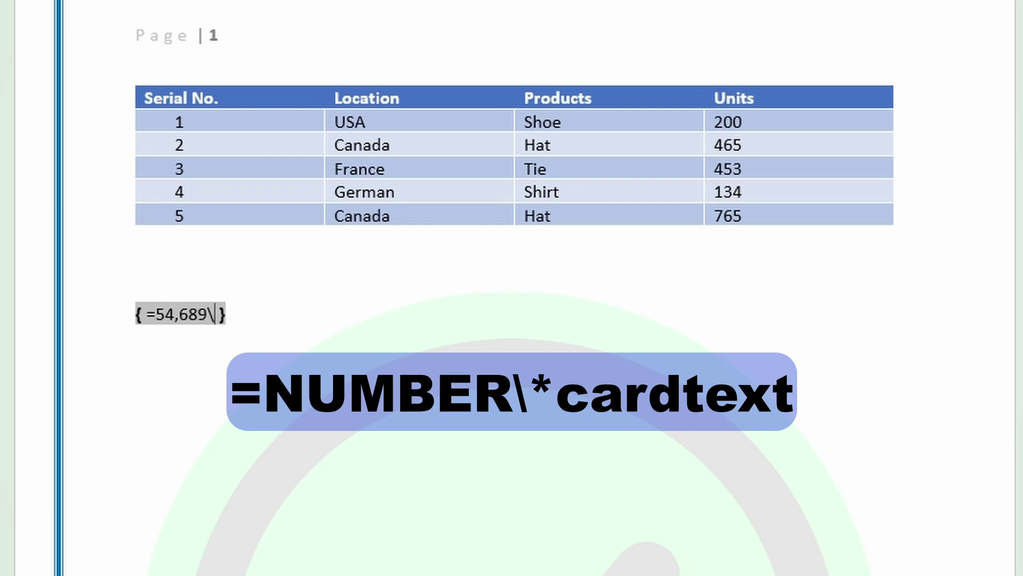
type("cardtext")
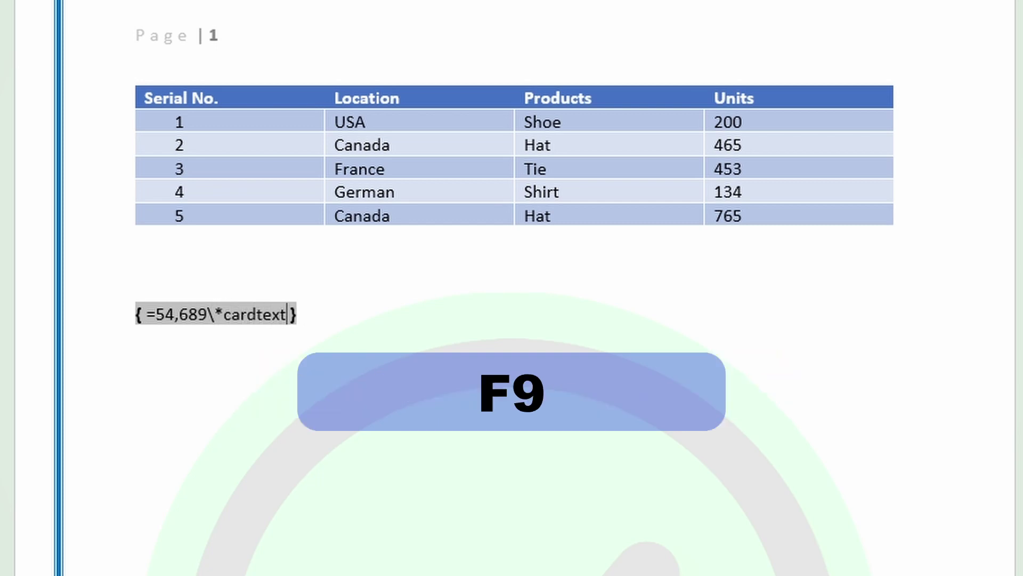
key("F9")
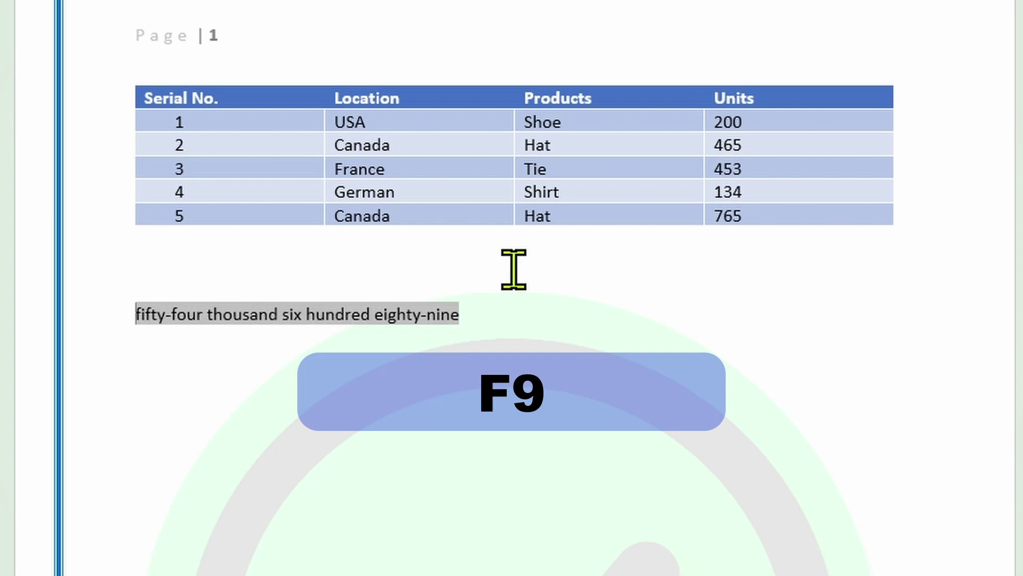
left_click(482, 341)
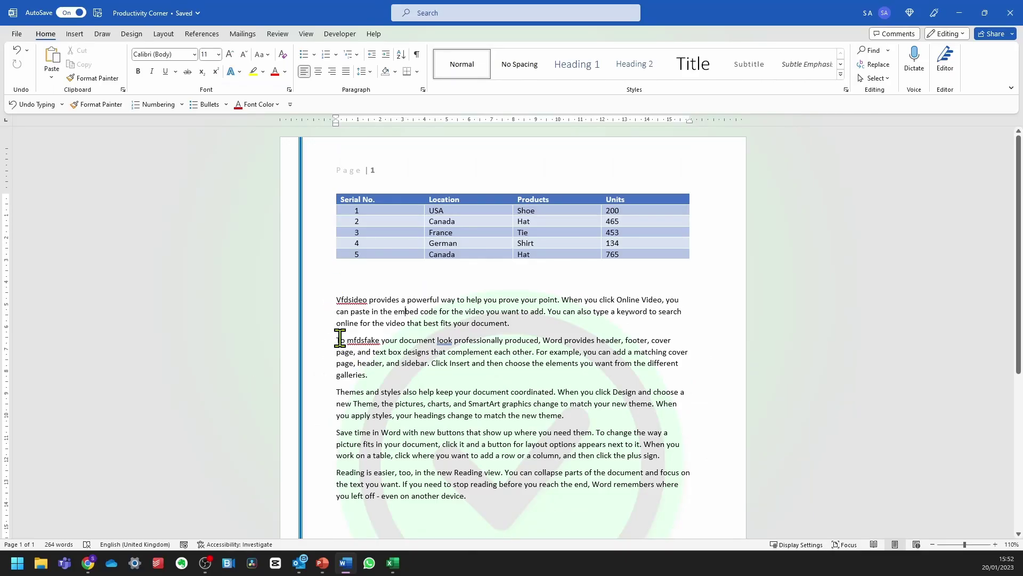
- In Proofing options, tick hiding spelling and grammar errors for this document only
left_click(21, 34)
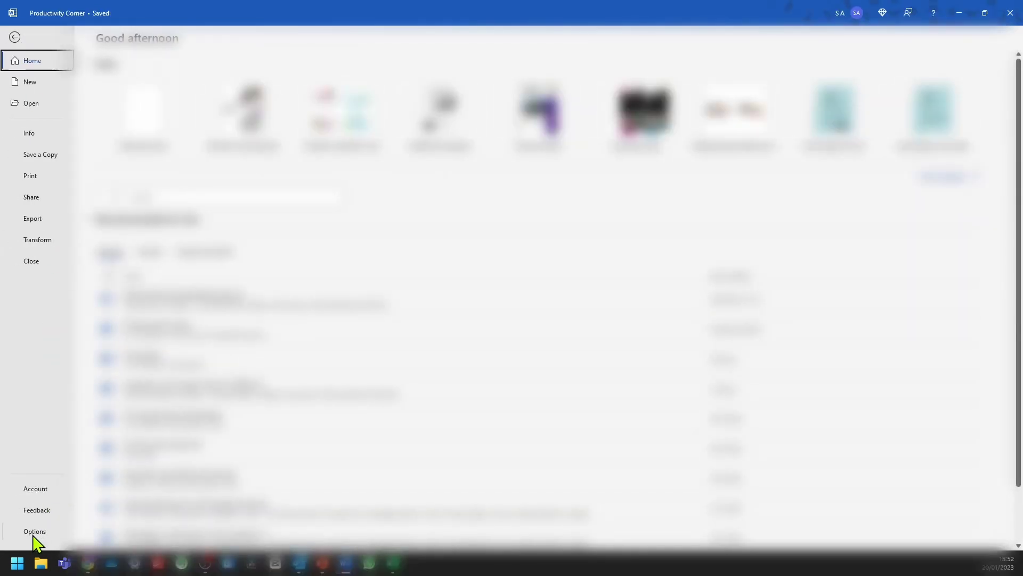
left_click(34, 531)
left_click(336, 154)
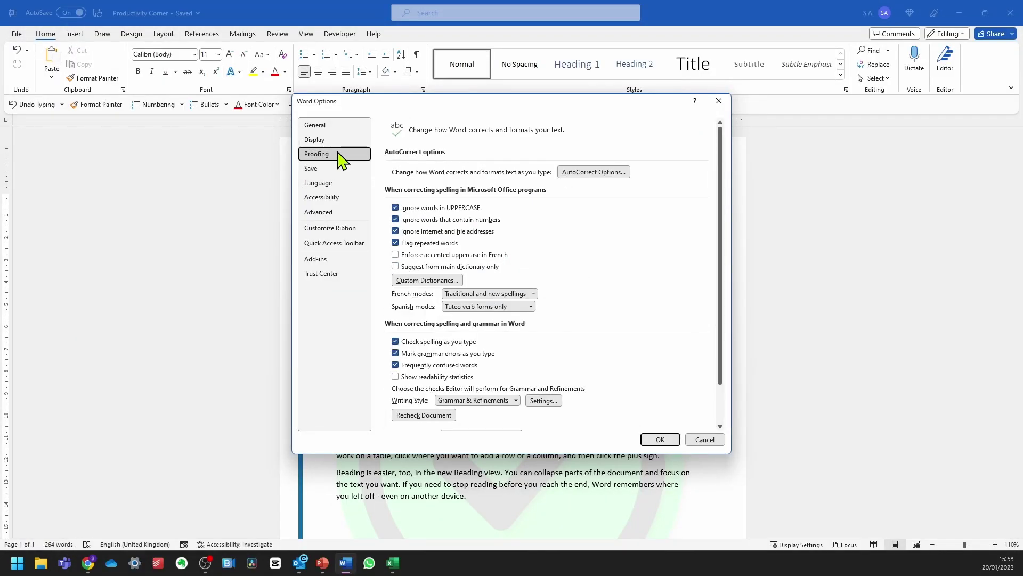
scroll(584, 184, "down", 3)
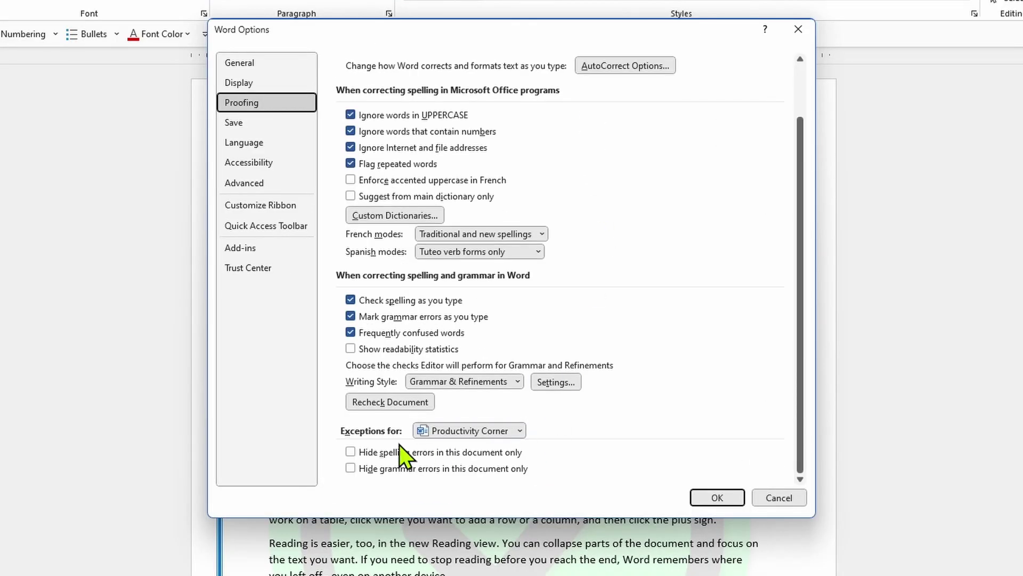
left_click(352, 453)
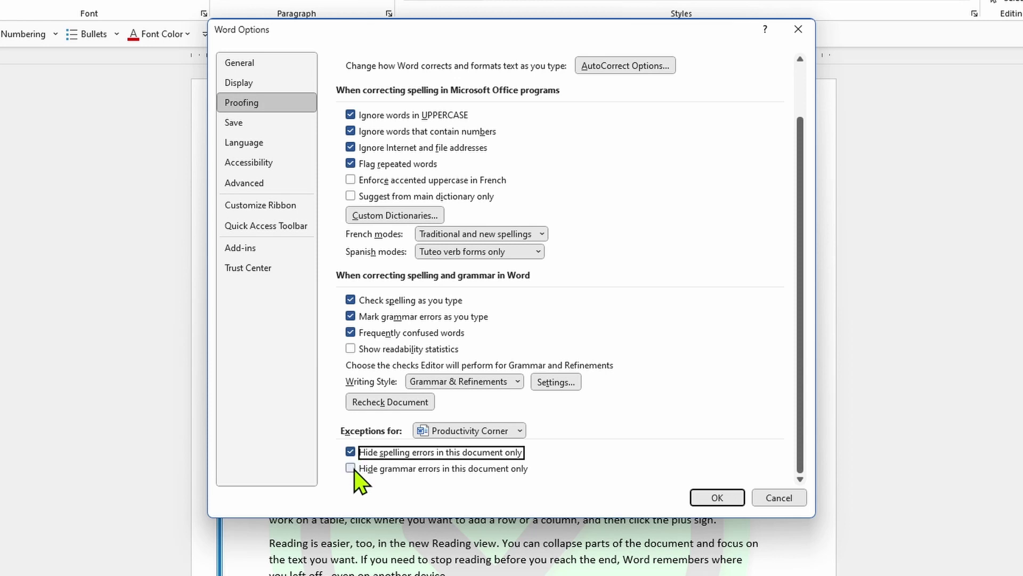
left_click(353, 469)
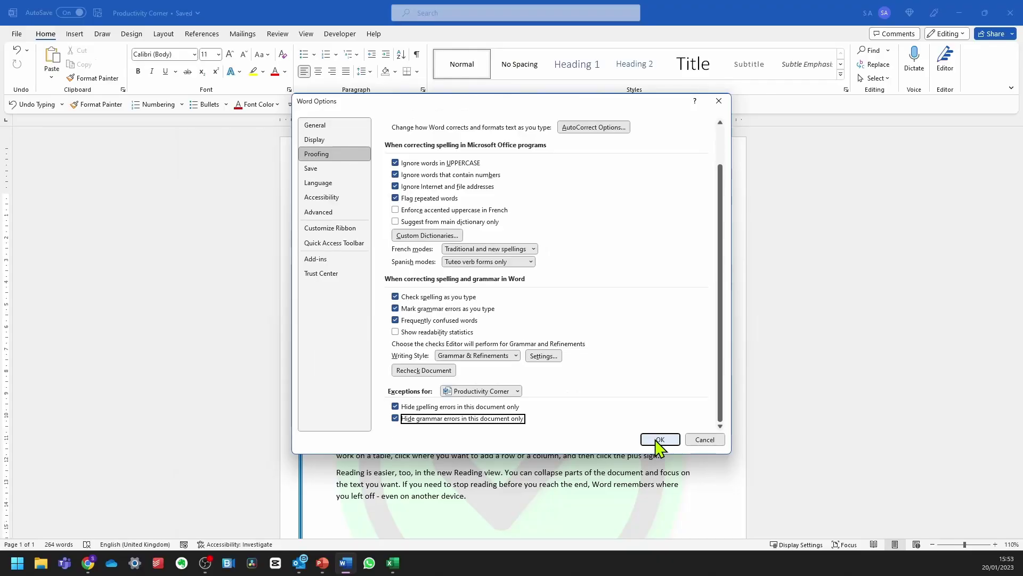
left_click(717, 497)
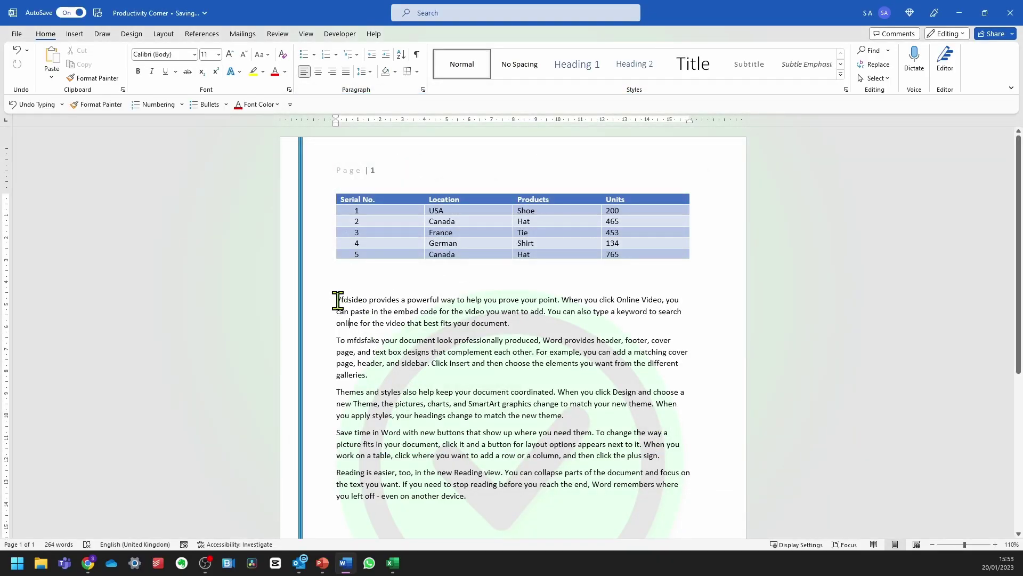
double_click(338, 301)
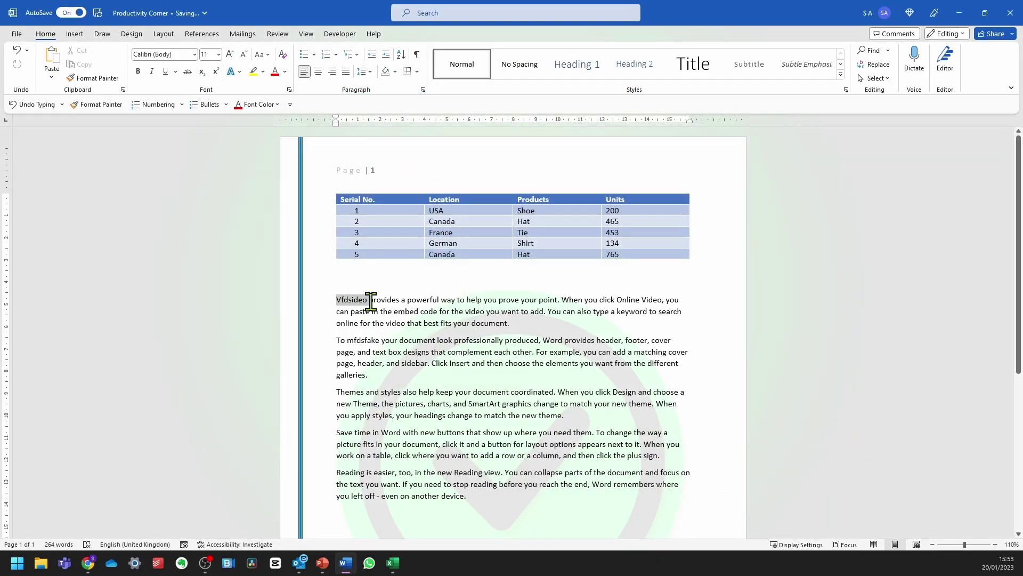
left_click(377, 341)
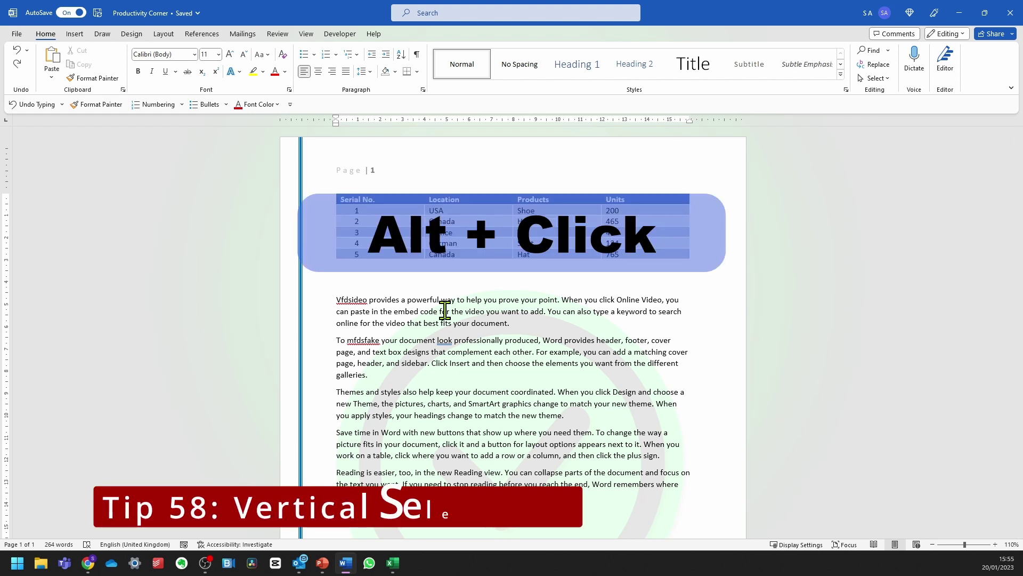
- Block-select a vertical strip down through the paragraphs and highlight it in yellow
left_click_drag(446, 307, 560, 486)
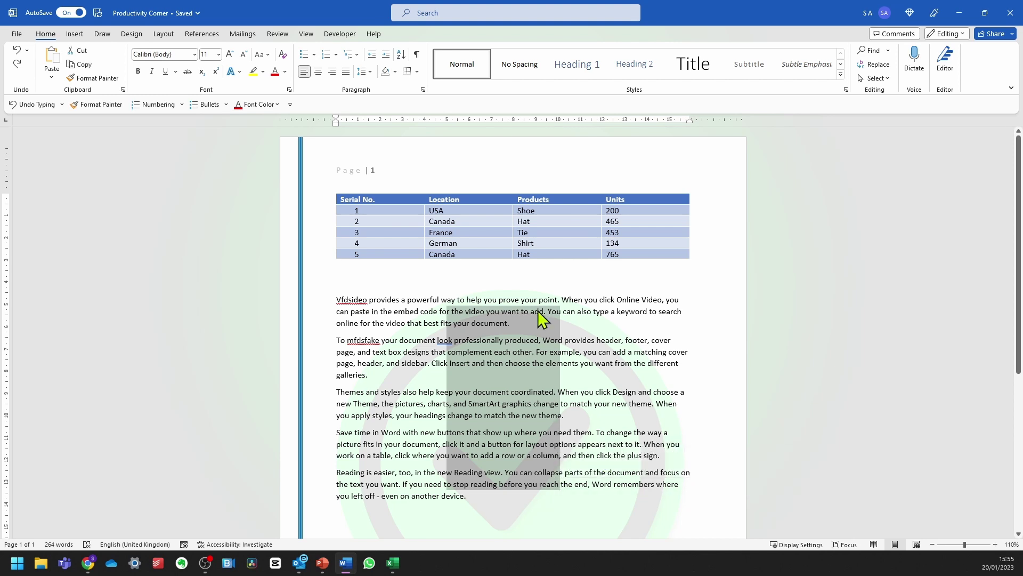
left_click(258, 72)
left_click(285, 72)
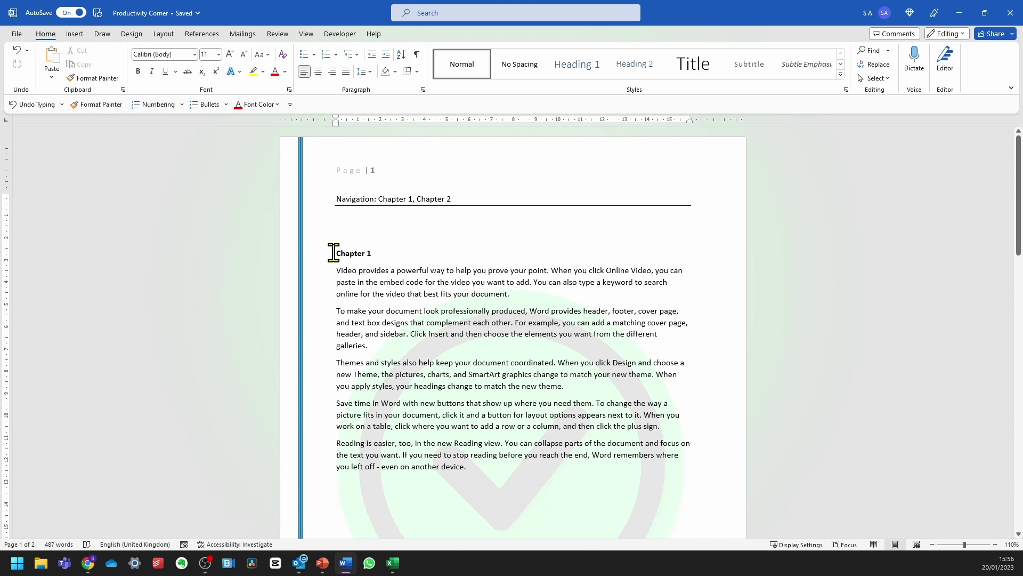
- Apply Heading 1 to the Chapter 1 and Chapter 2 titles, then select 'Chapter 1' on the Navigation line
left_click_drag(333, 253, 389, 251)
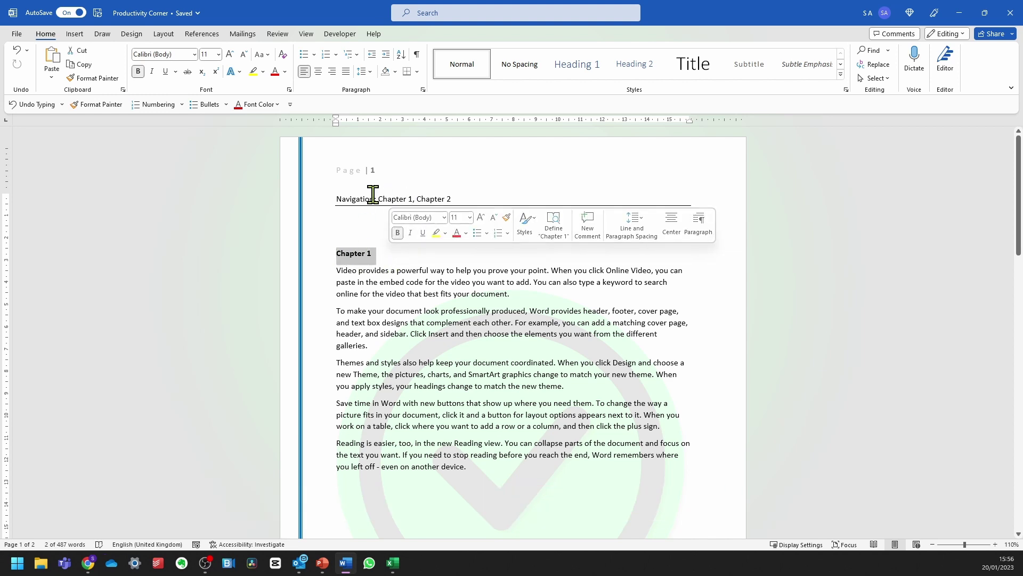
left_click(576, 64)
scroll(399, 337, "down", 9)
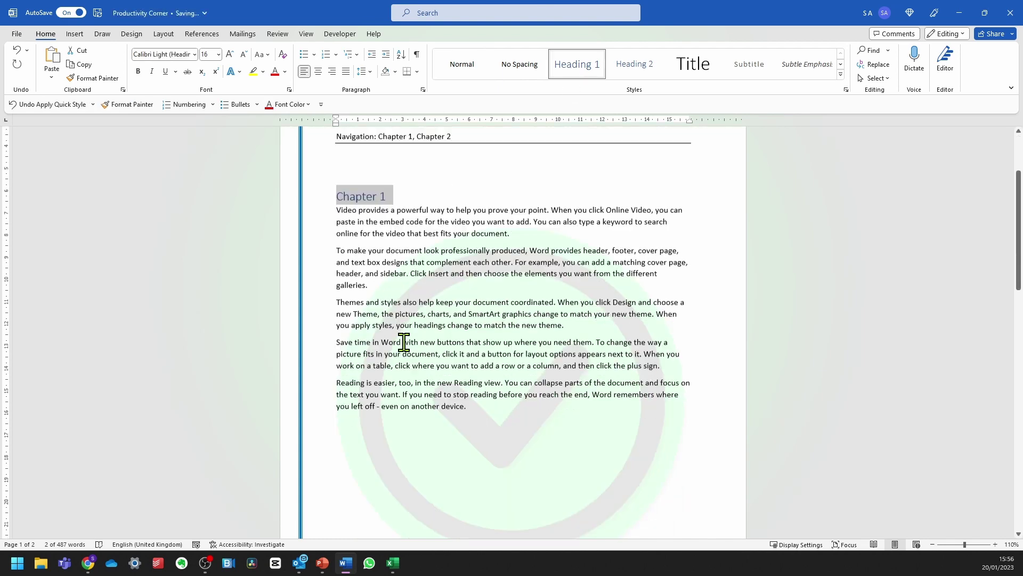
left_click_drag(334, 406, 378, 405)
left_click(576, 64)
scroll(432, 360, "up", 8)
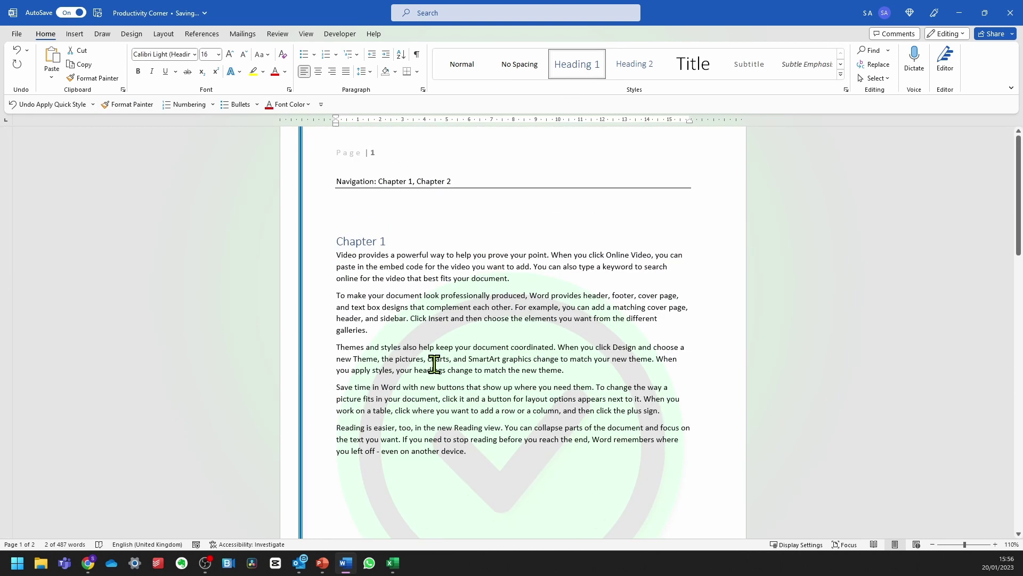
left_click(380, 199)
left_click_drag(394, 197, 413, 197)
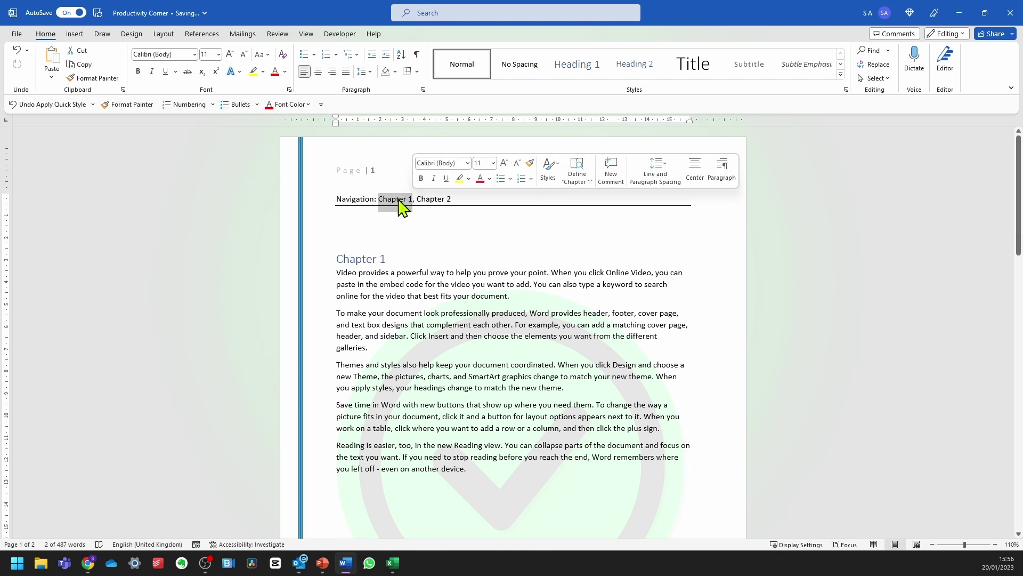
- Link 'Chapter 1' on the Navigation line to the Chapter 1 heading in this document
right_click(398, 199)
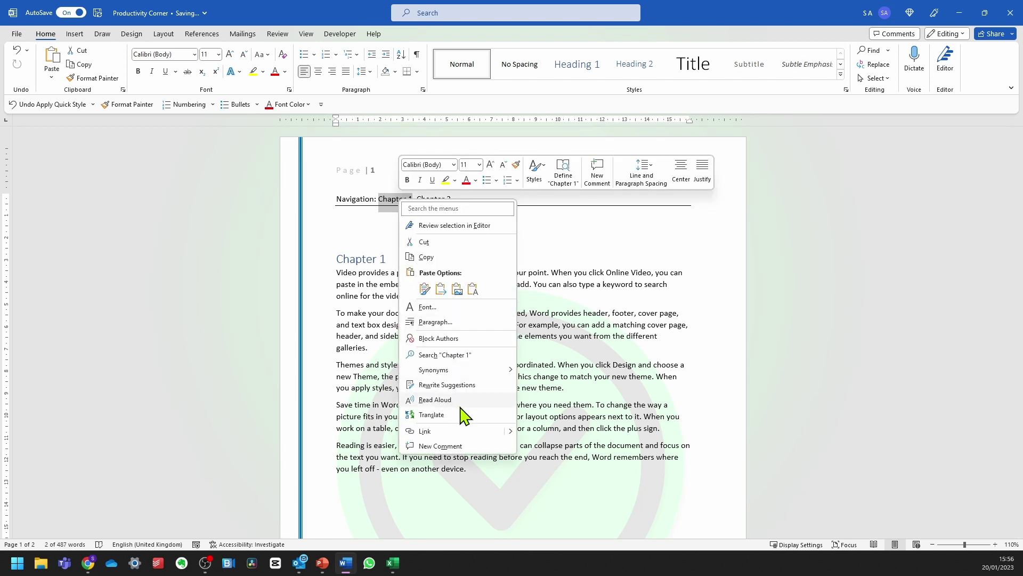
left_click(425, 431)
left_click(237, 213)
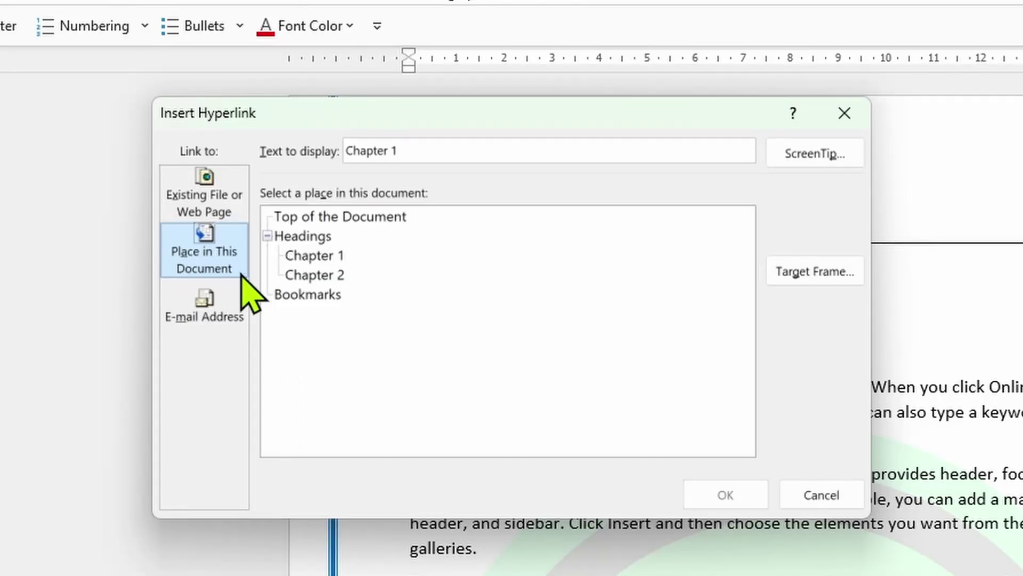
left_click(309, 256)
left_click(719, 502)
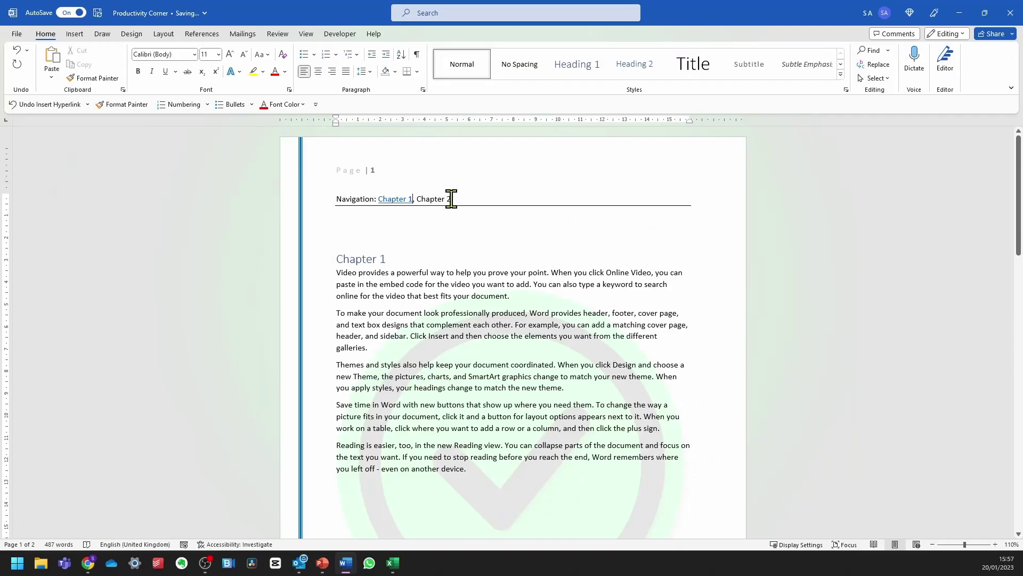
- Link 'Chapter 2' on the Navigation line to the Chapter 2 heading
left_click_drag(658, 229, 586, 230)
right_click(614, 238)
left_click(480, 432)
left_click(291, 221)
left_click(483, 323)
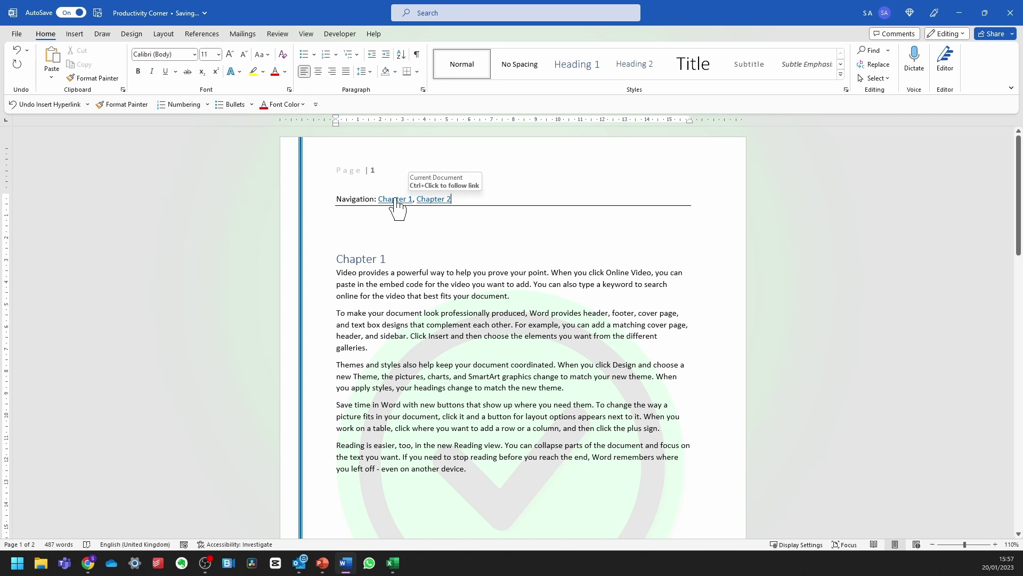
- Test both links by jumping to each heading, then select the 'Charlie and chocolate factory' line
left_click(395, 200, "ctrl")
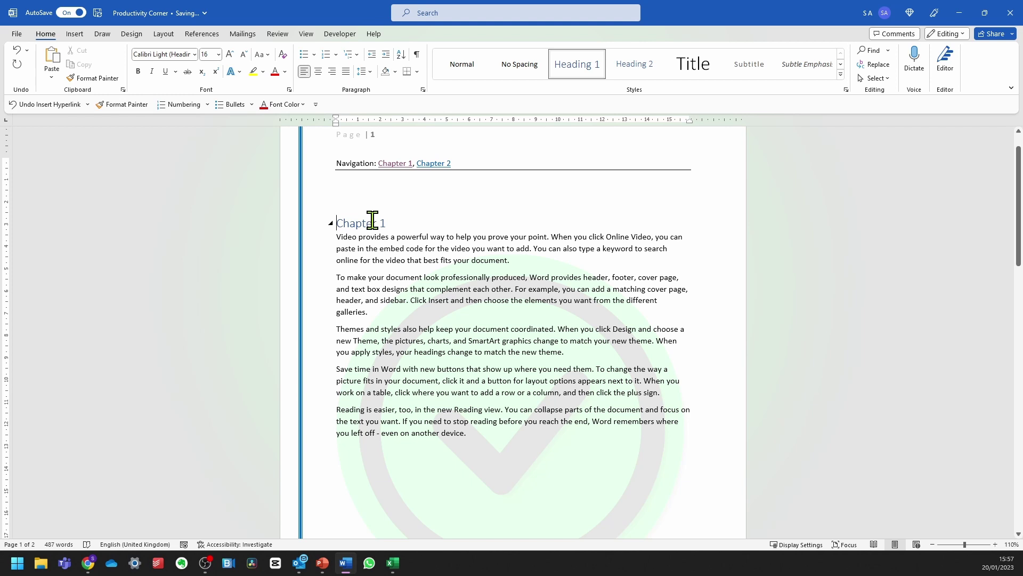
left_click(433, 165, "ctrl")
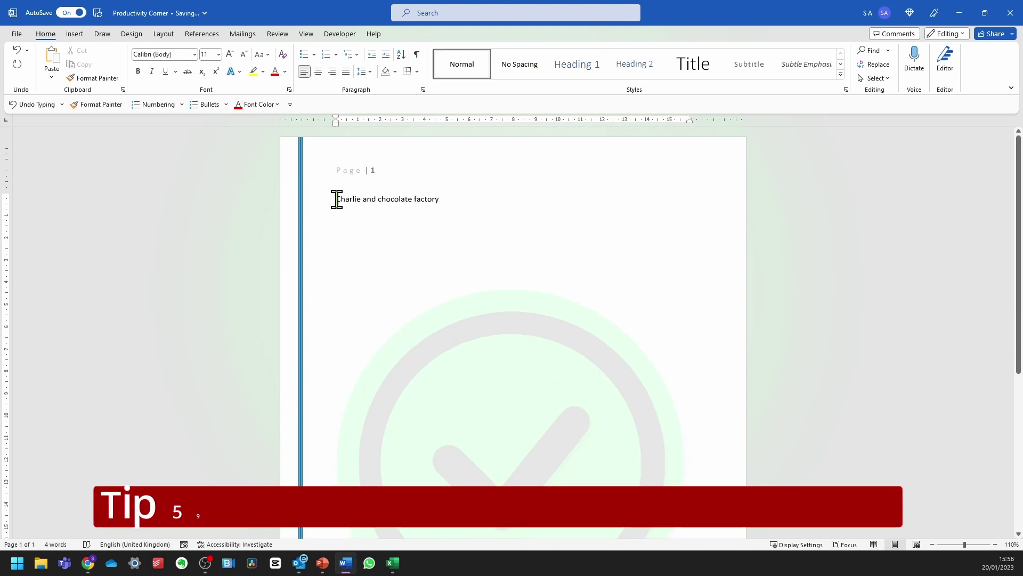
left_click_drag(335, 199, 439, 199)
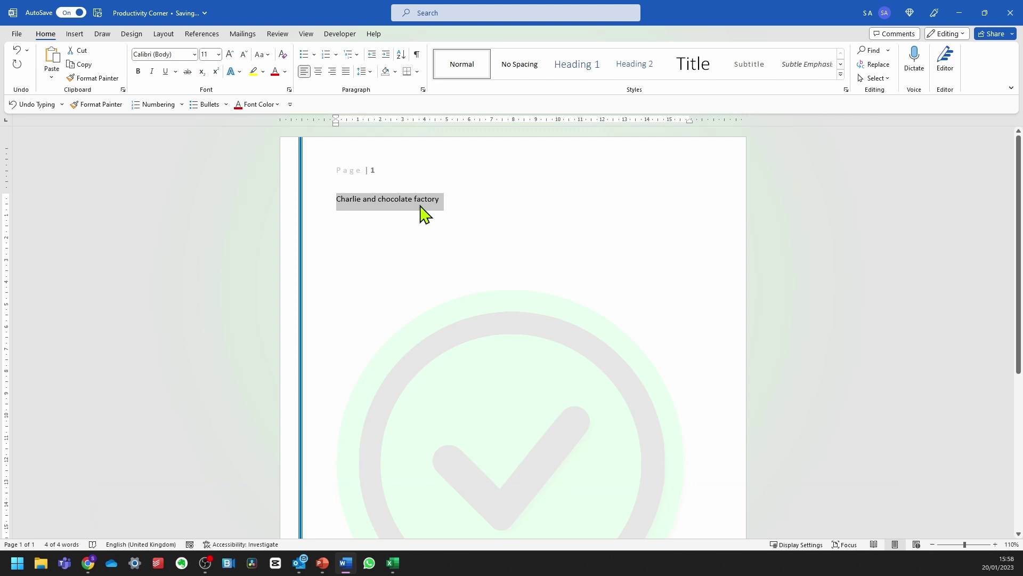
- Add an AutoCorrect entry expanding ccf to 'Charlie and chocolate factory' and test it by typing ccf
left_click(17, 33)
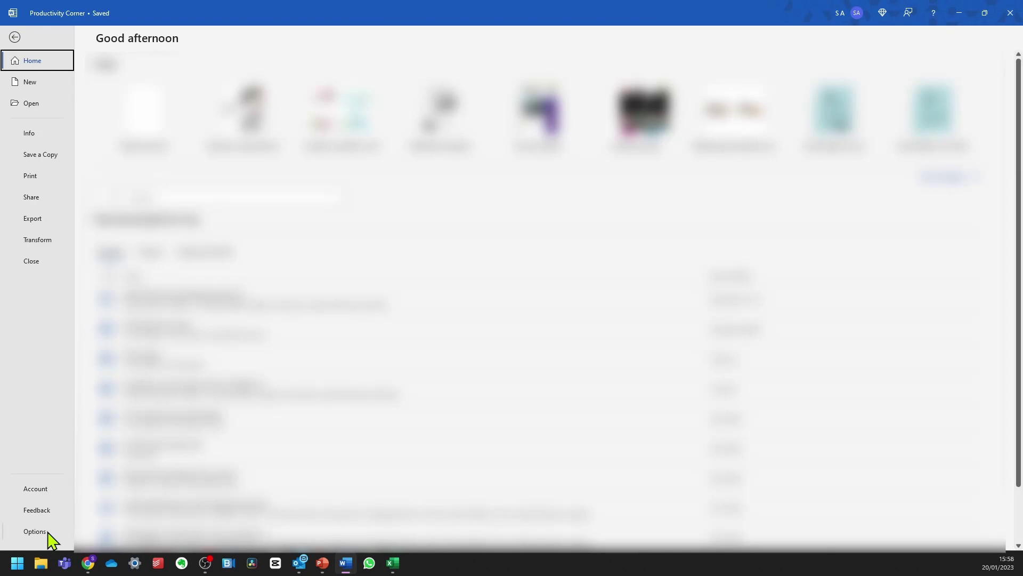
left_click(47, 531)
left_click(265, 96)
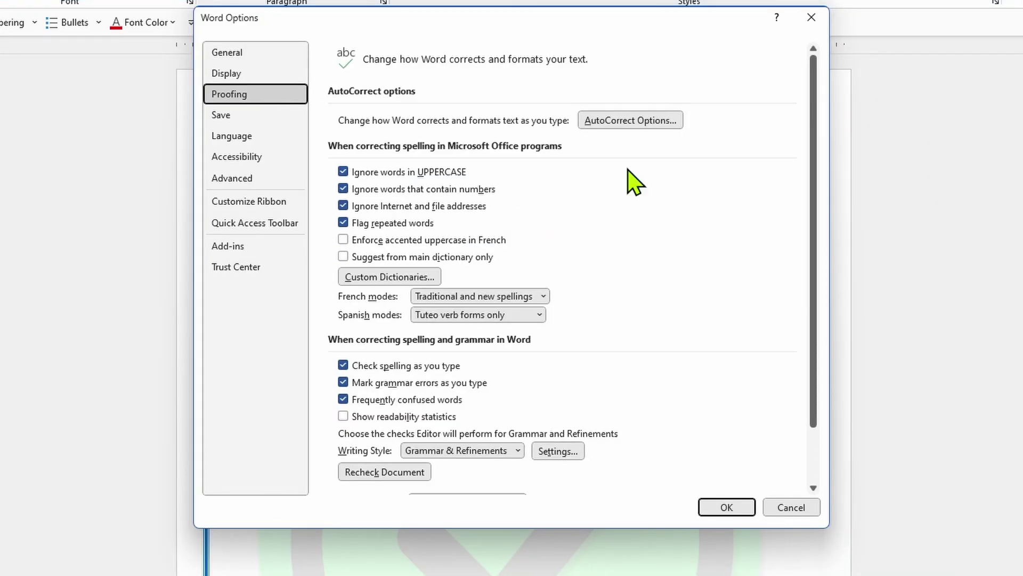
left_click(658, 123)
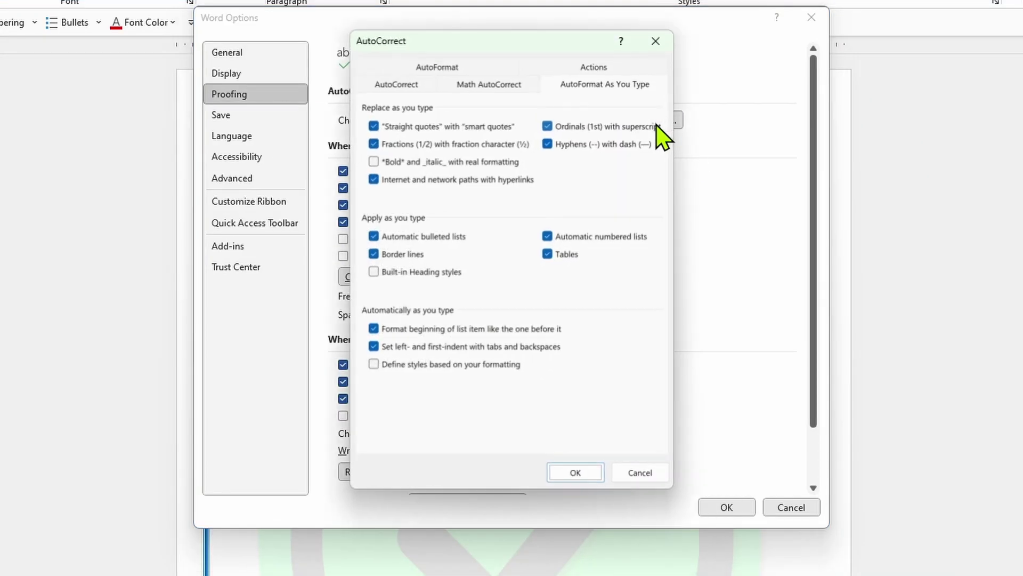
left_click(352, 77)
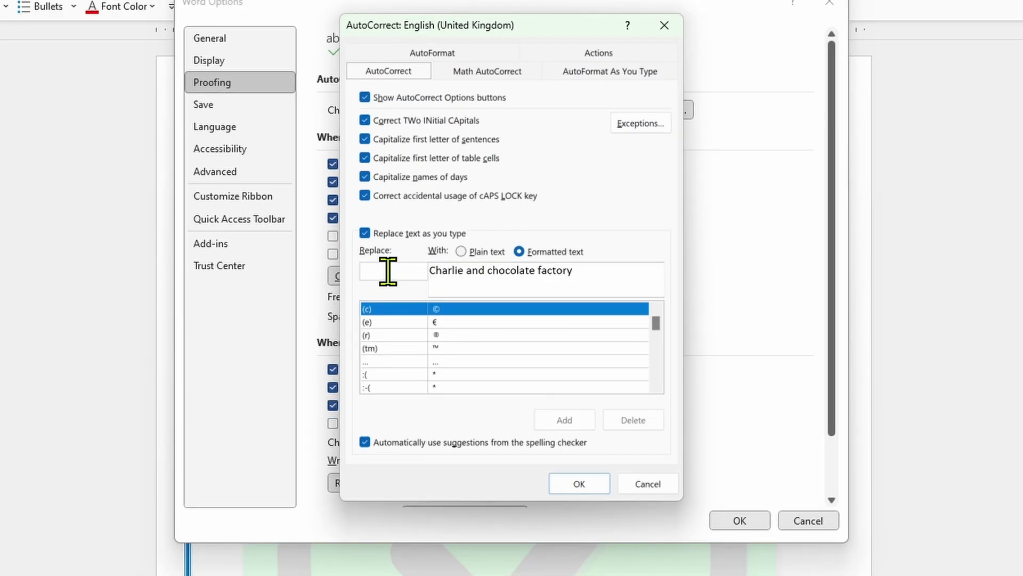
left_click(388, 272)
type("ccf")
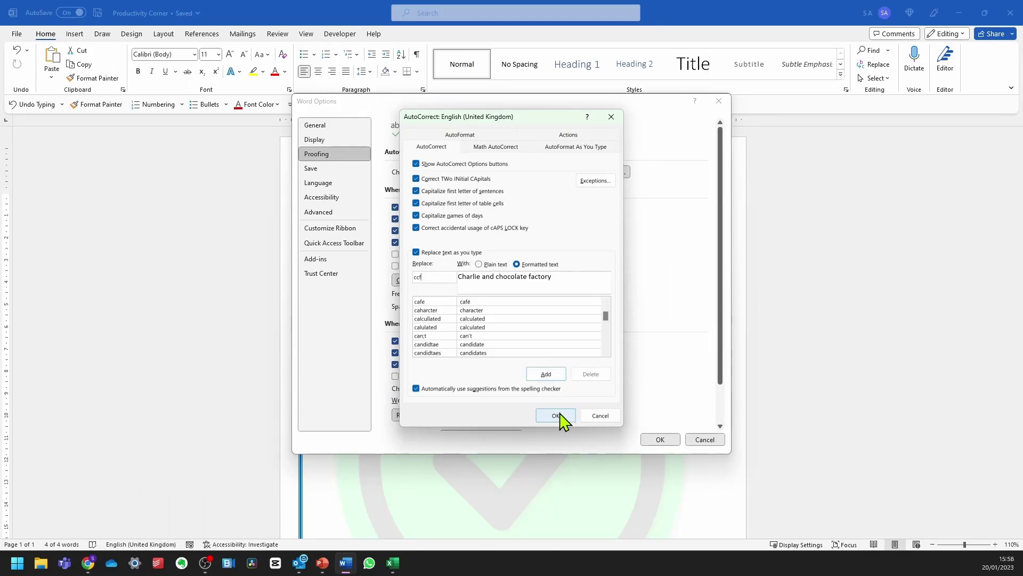
left_click(556, 416)
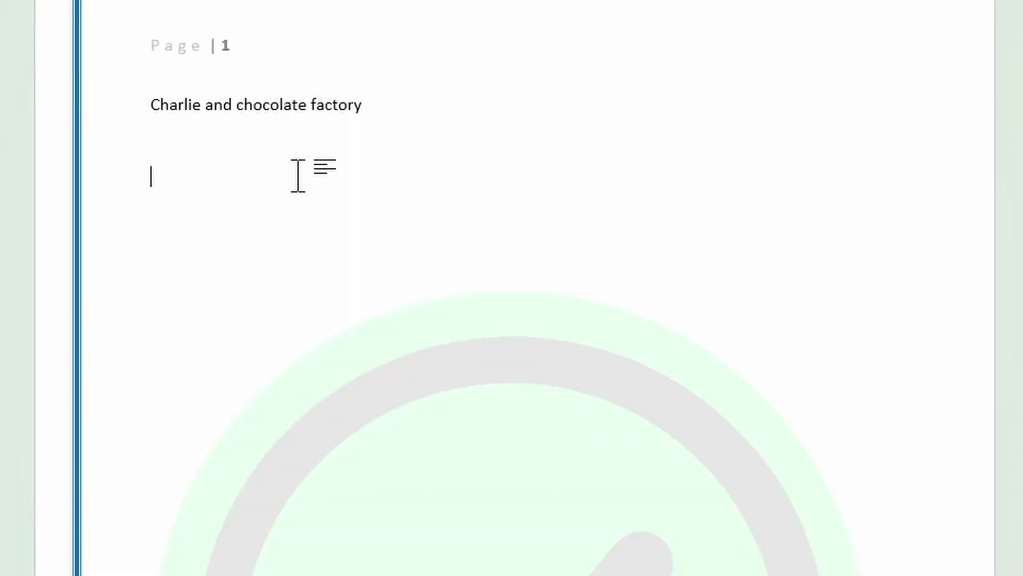
type("ccf")
key("Return")
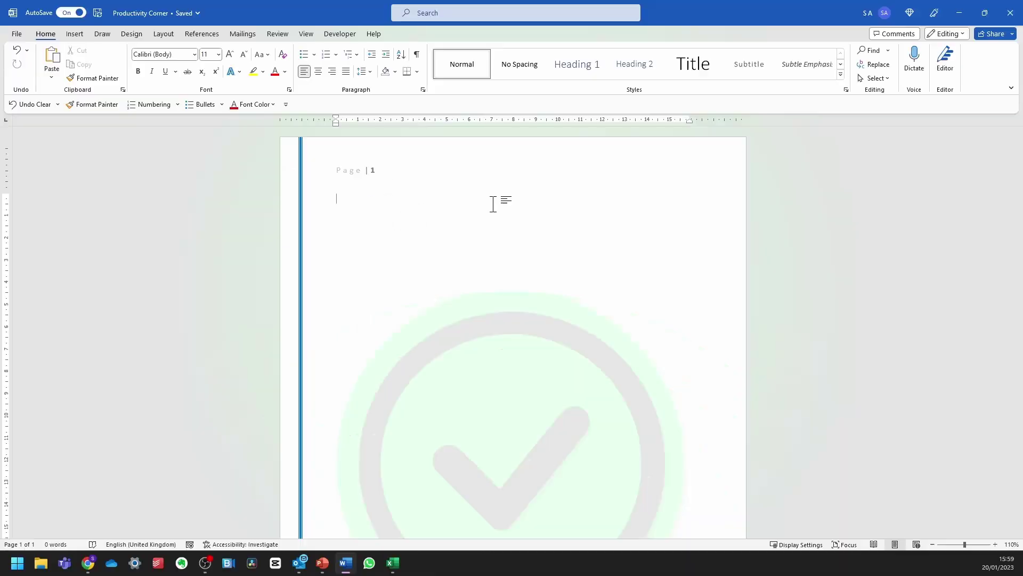
- After a --- line becomes a border, choose Stop Automatically Creating Border Lines
type("---")
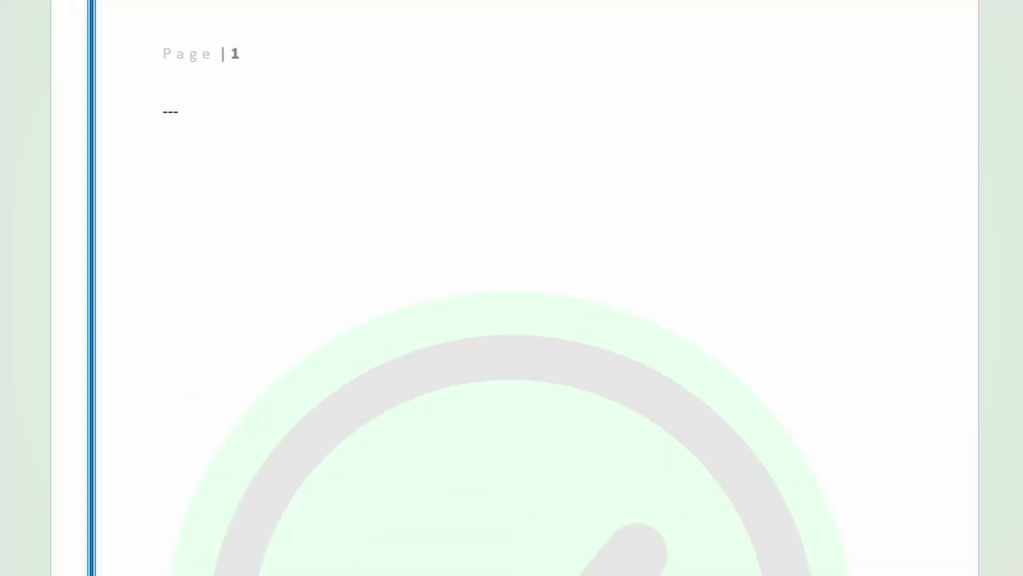
key("Return")
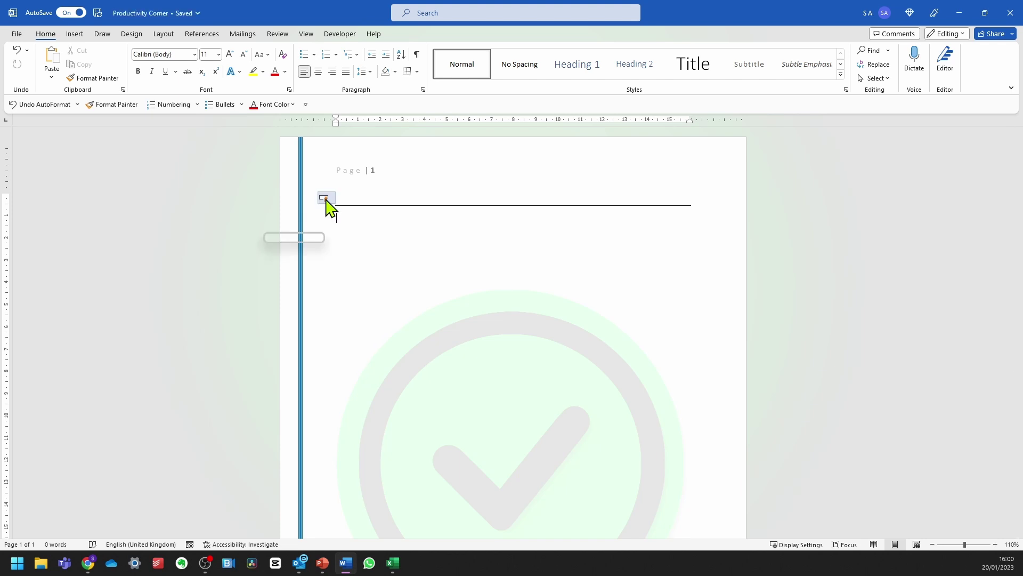
left_click(331, 200)
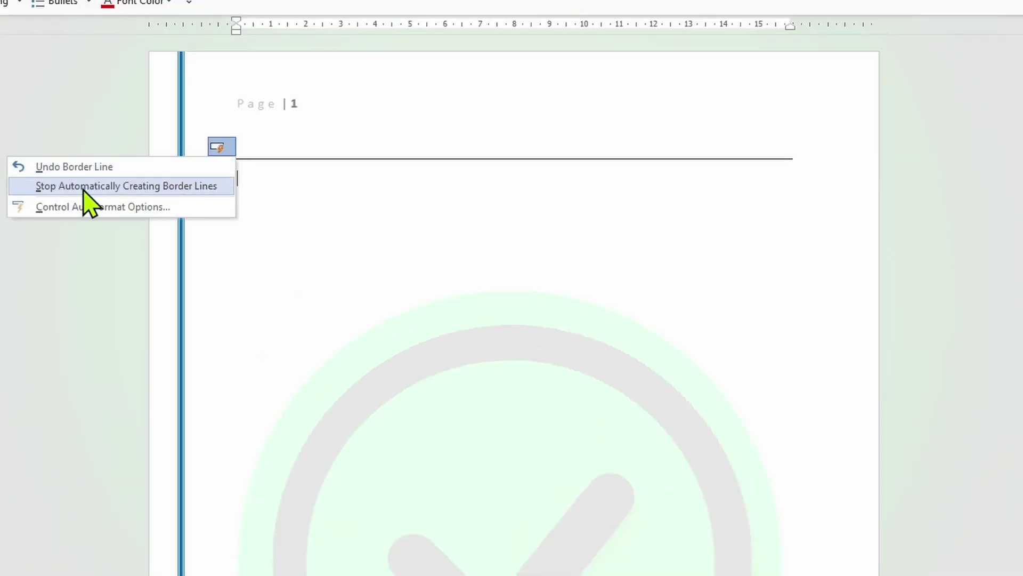
left_click(125, 186)
type("---")
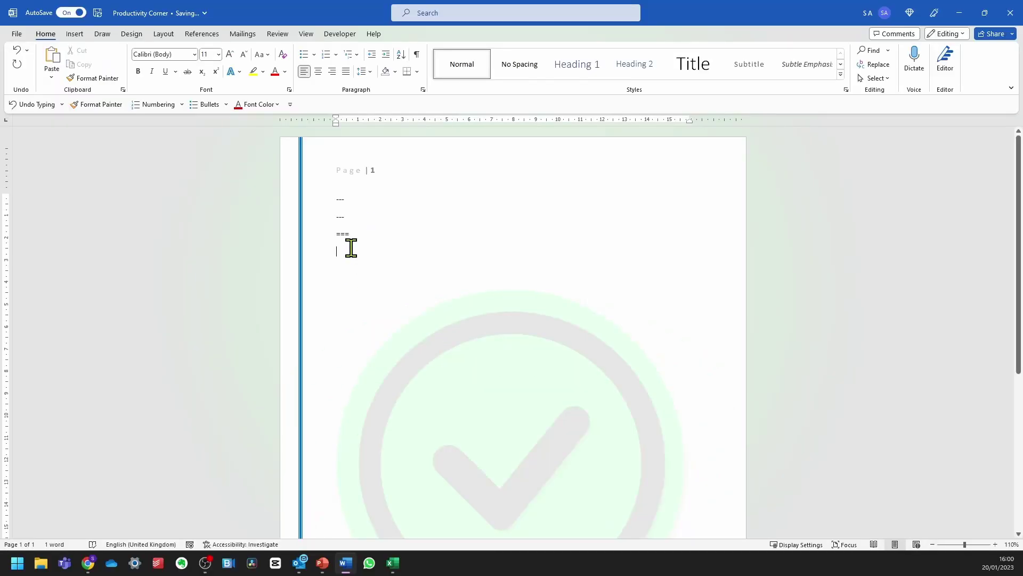
- Adjust the Border lines option under AutoFormat As You Type, then end the === line to form a border
left_click(16, 33)
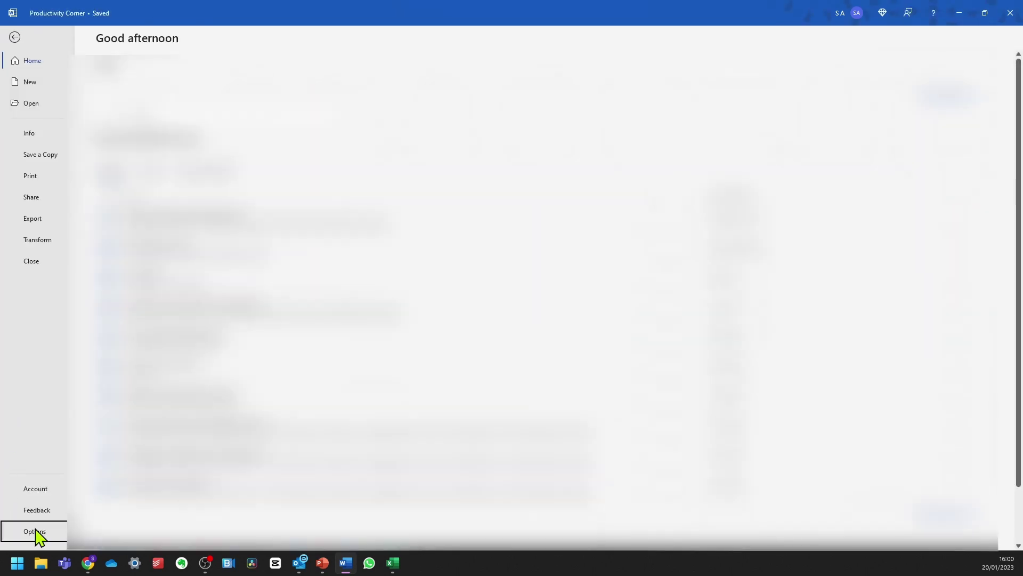
left_click(34, 531)
left_click(329, 155)
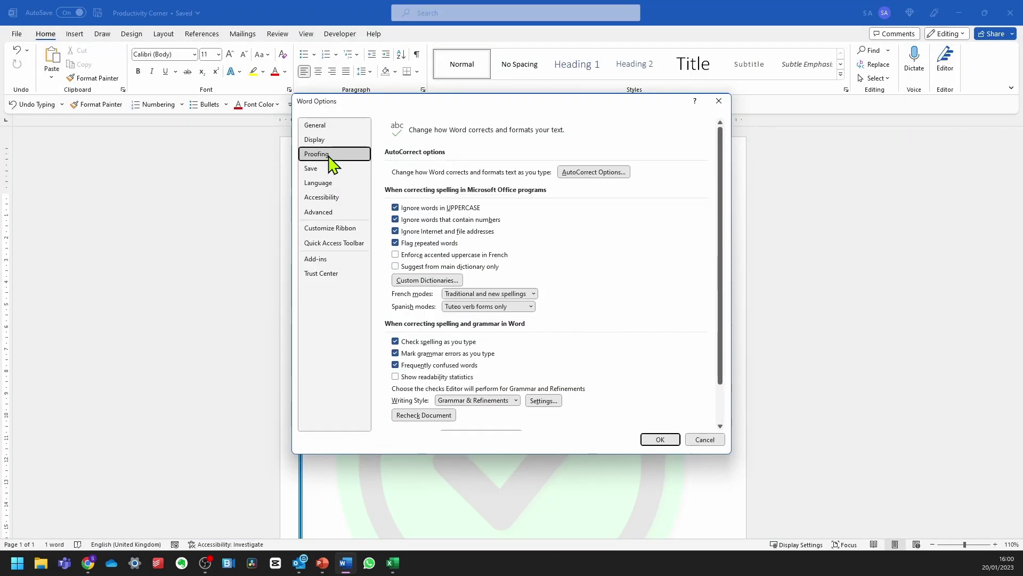
left_click(612, 173)
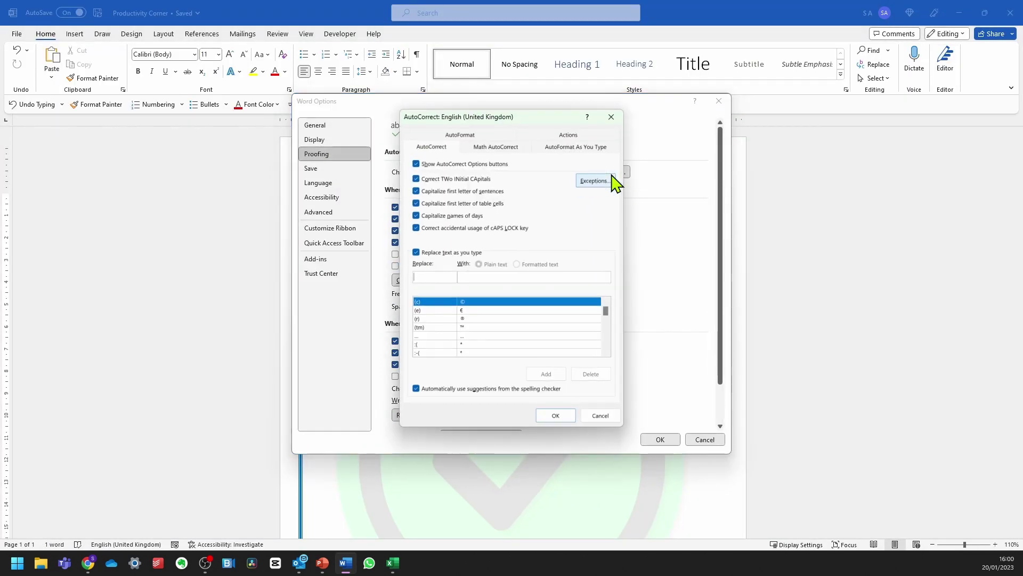
left_click(564, 152)
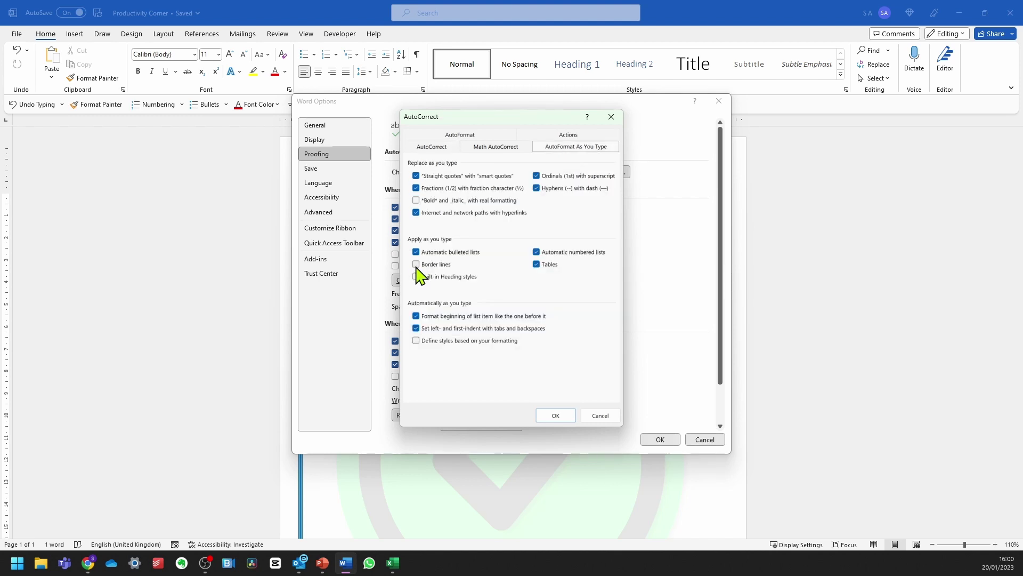
left_click(562, 417)
key("Return")
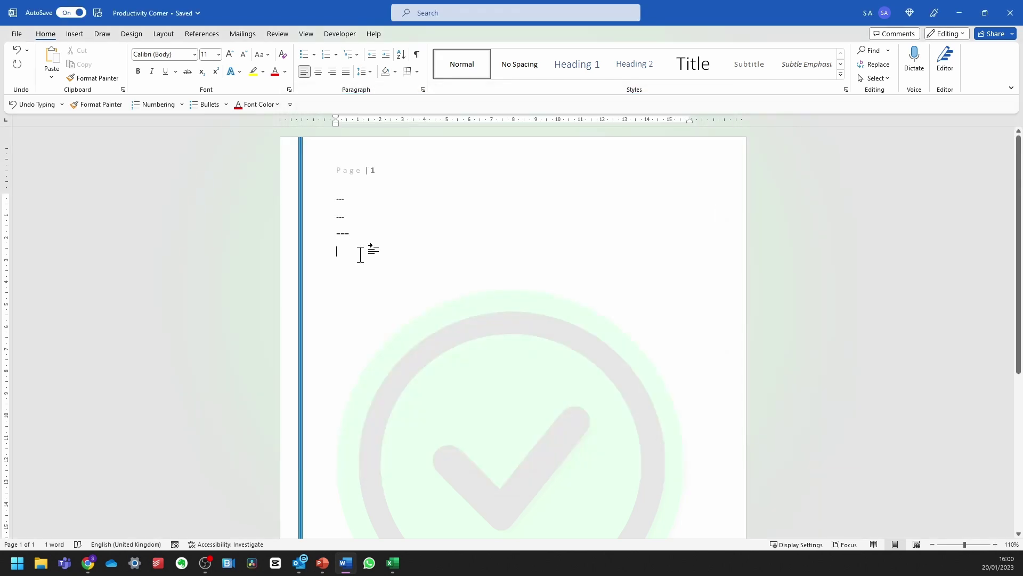
key("Return")
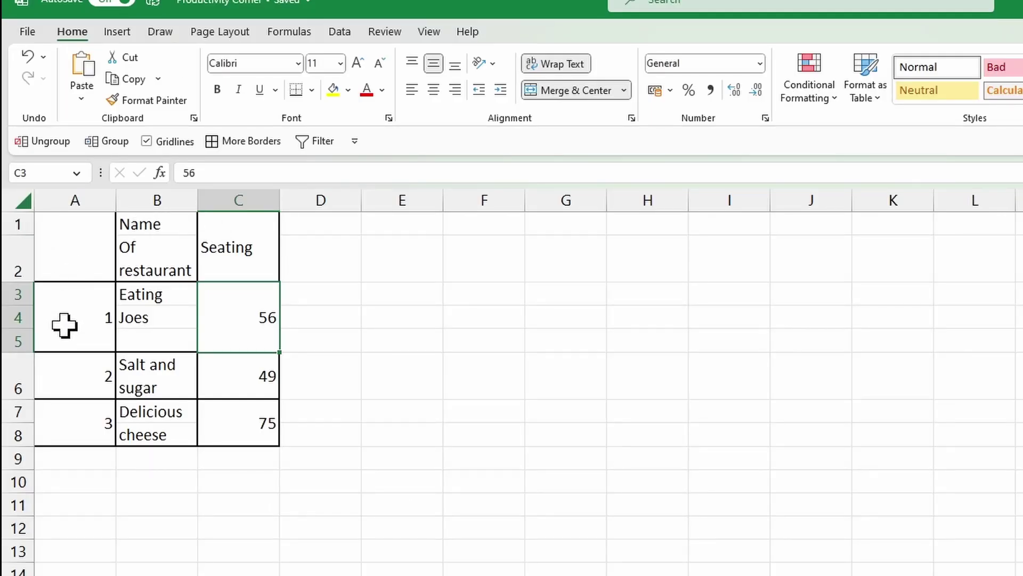
- Select the Delicious cheese row of the restaurant table in Excel
left_click_drag(177, 408, 141, 429)
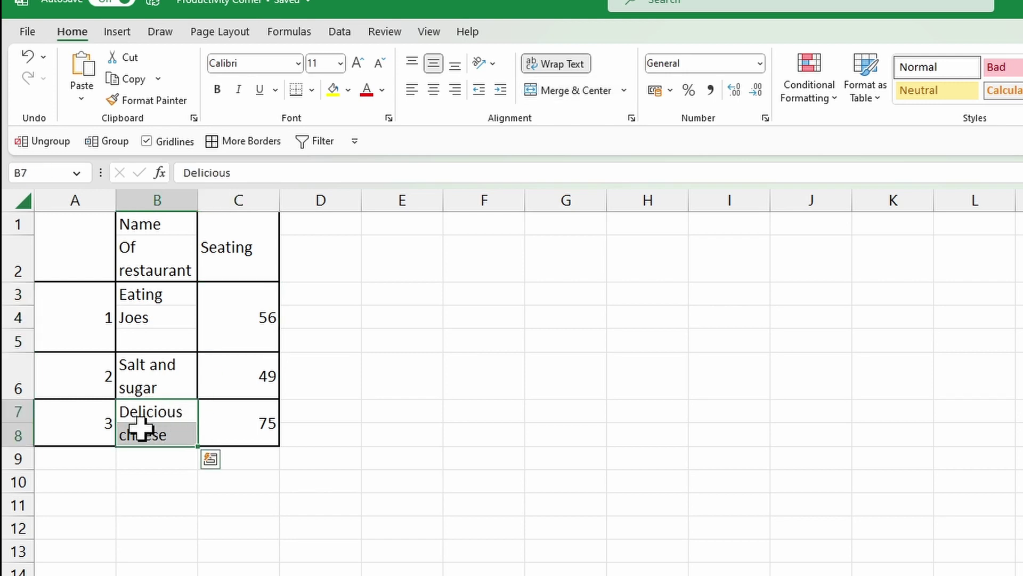
left_click_drag(37, 418, 226, 408)
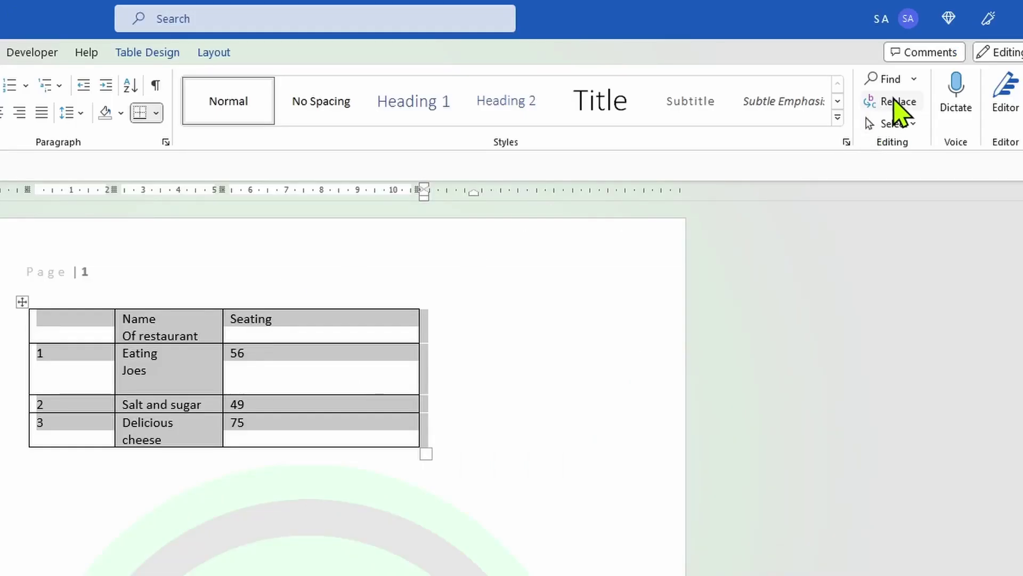
- Replace every paragraph mark in the table with nothing, skipping the rest of the document
left_click(894, 100)
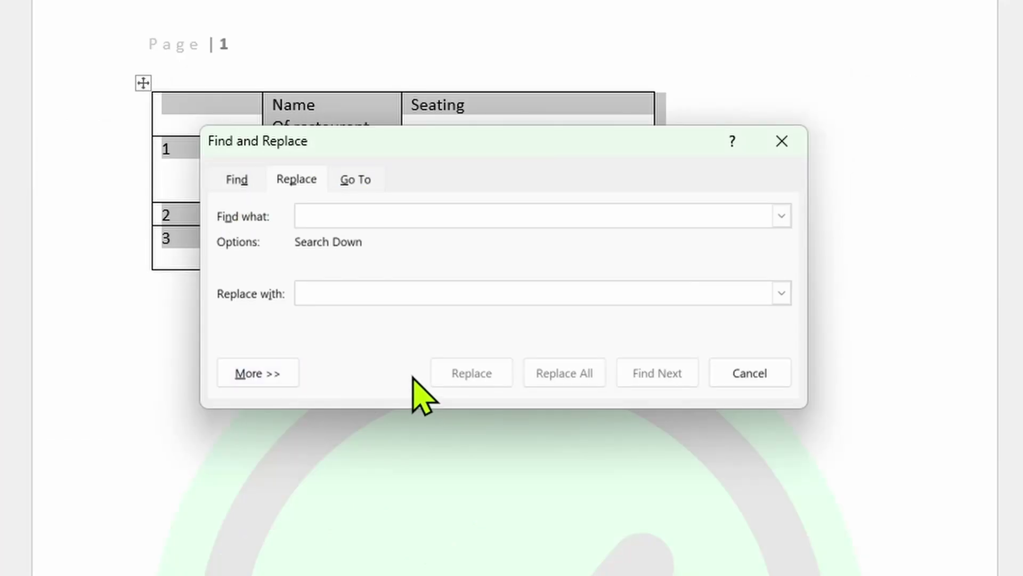
left_click(281, 373)
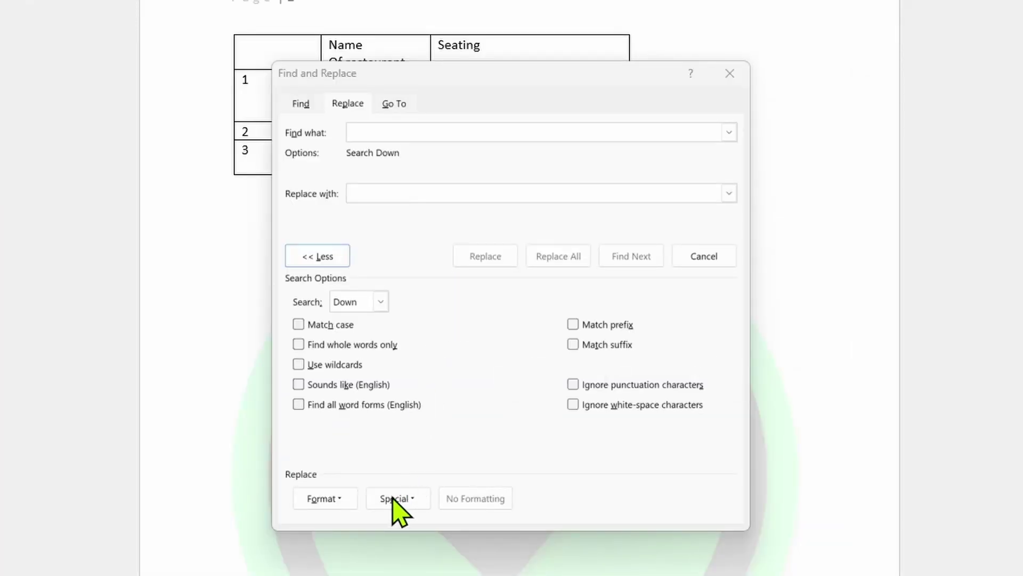
left_click(415, 501)
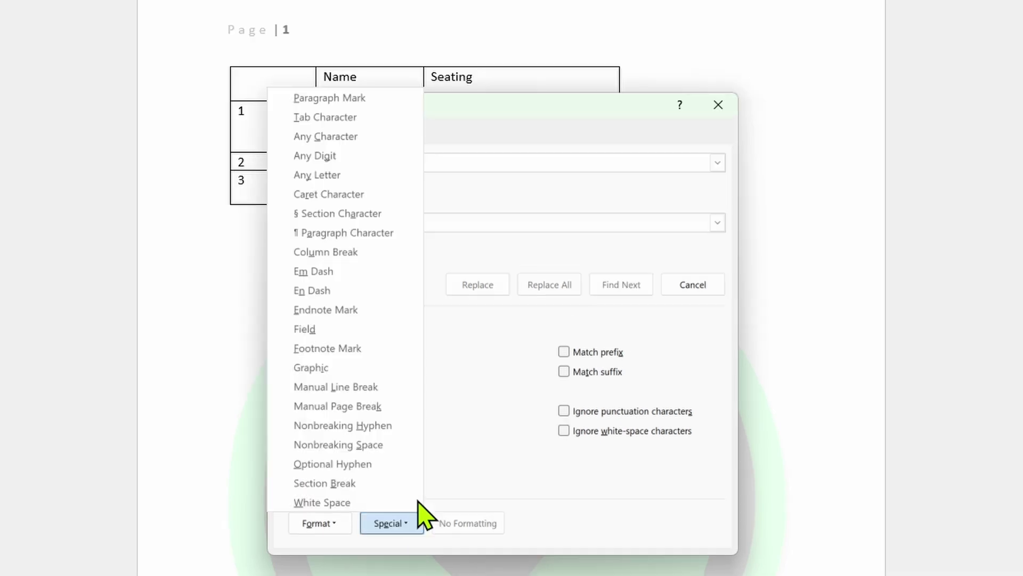
left_click(388, 100)
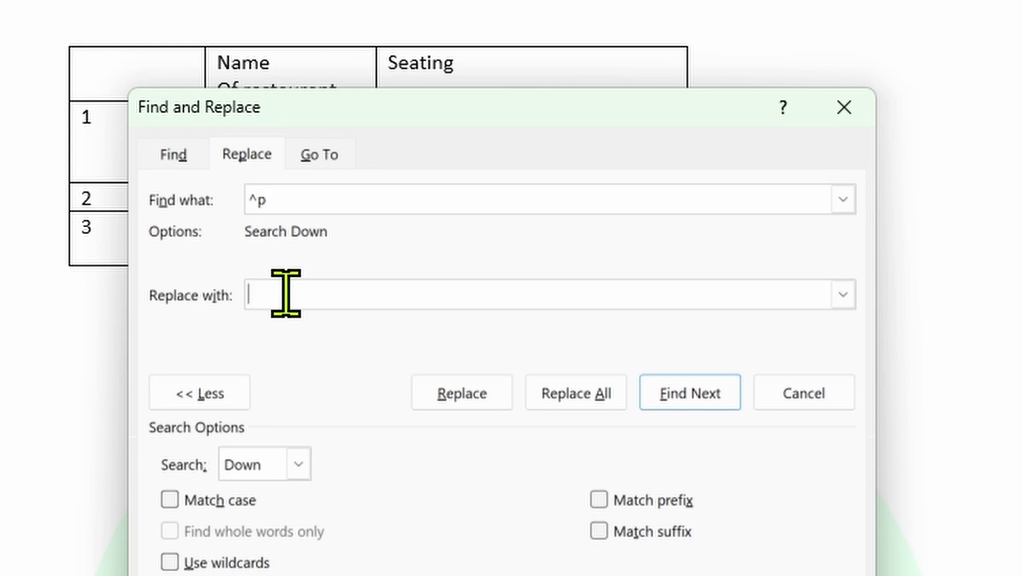
left_click(287, 293)
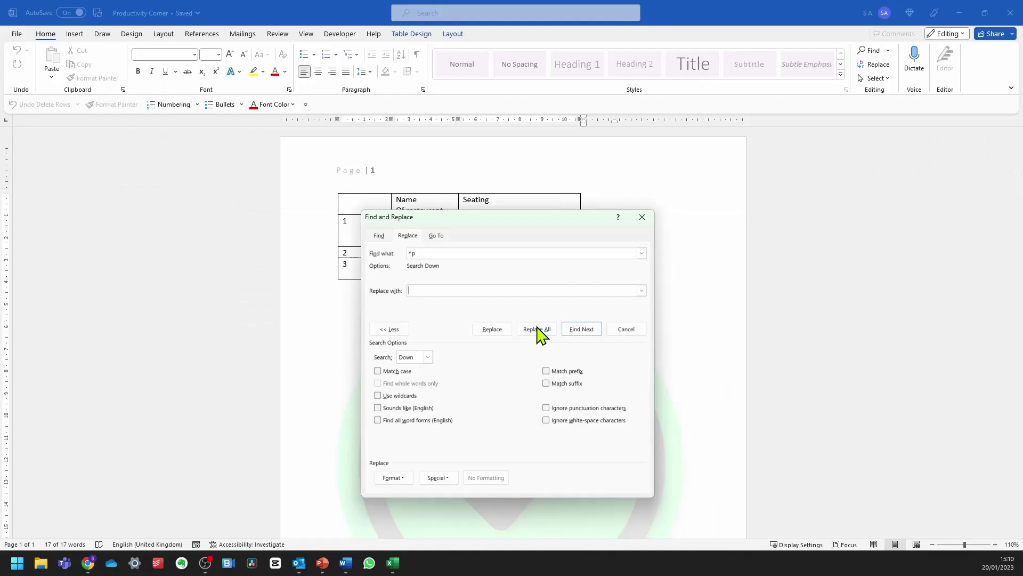
left_click(537, 330)
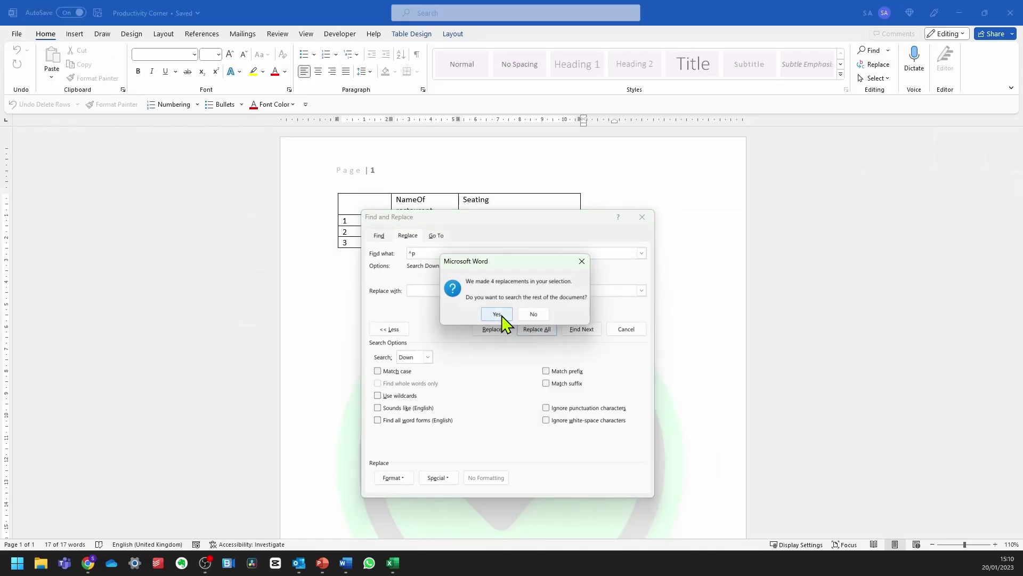
left_click(533, 314)
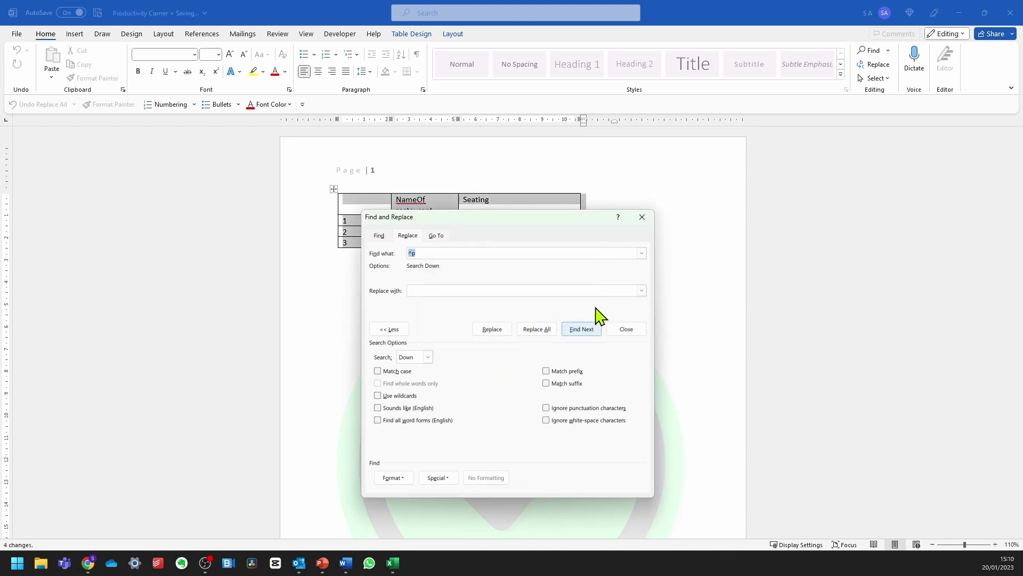
left_click(642, 219)
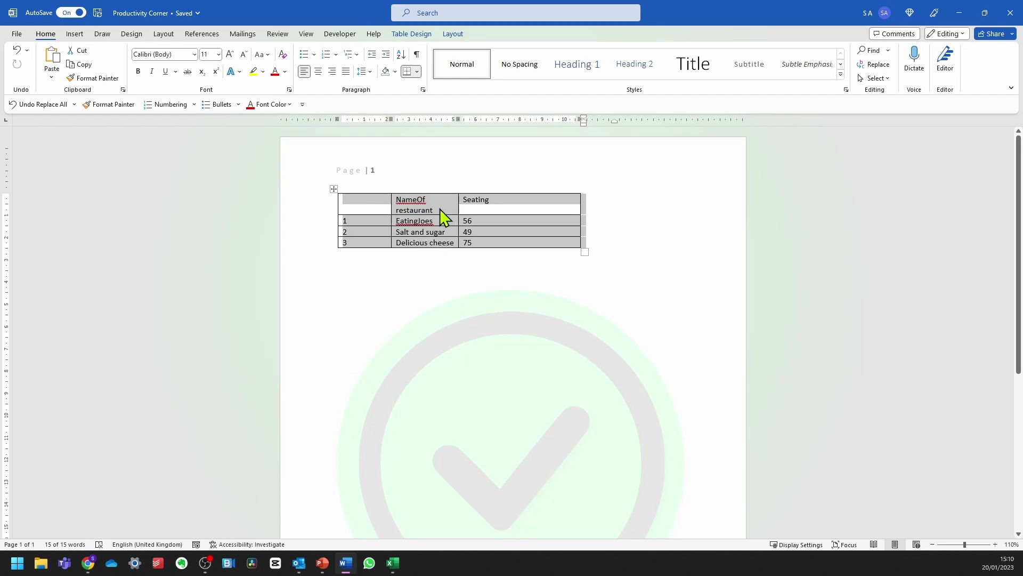
- Deselect the cleaned table in Word and switch to Excel, where it sits pasted at A11
left_click(337, 189)
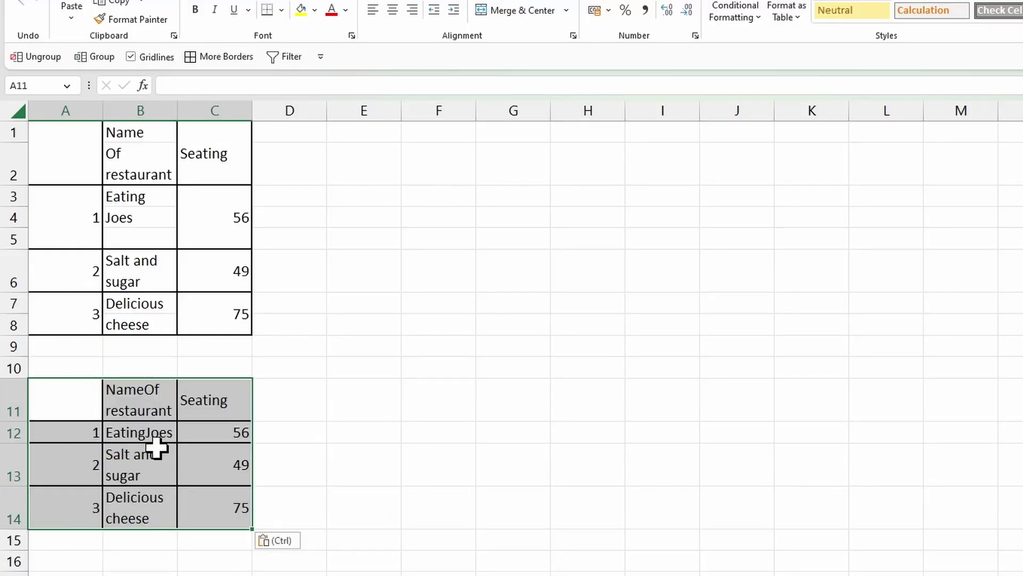
left_click(140, 433)
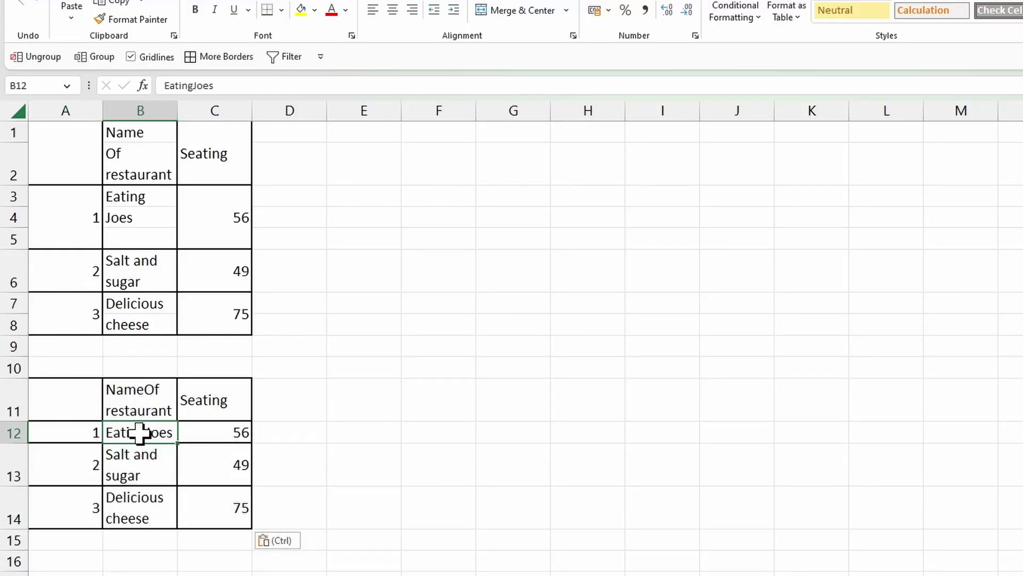